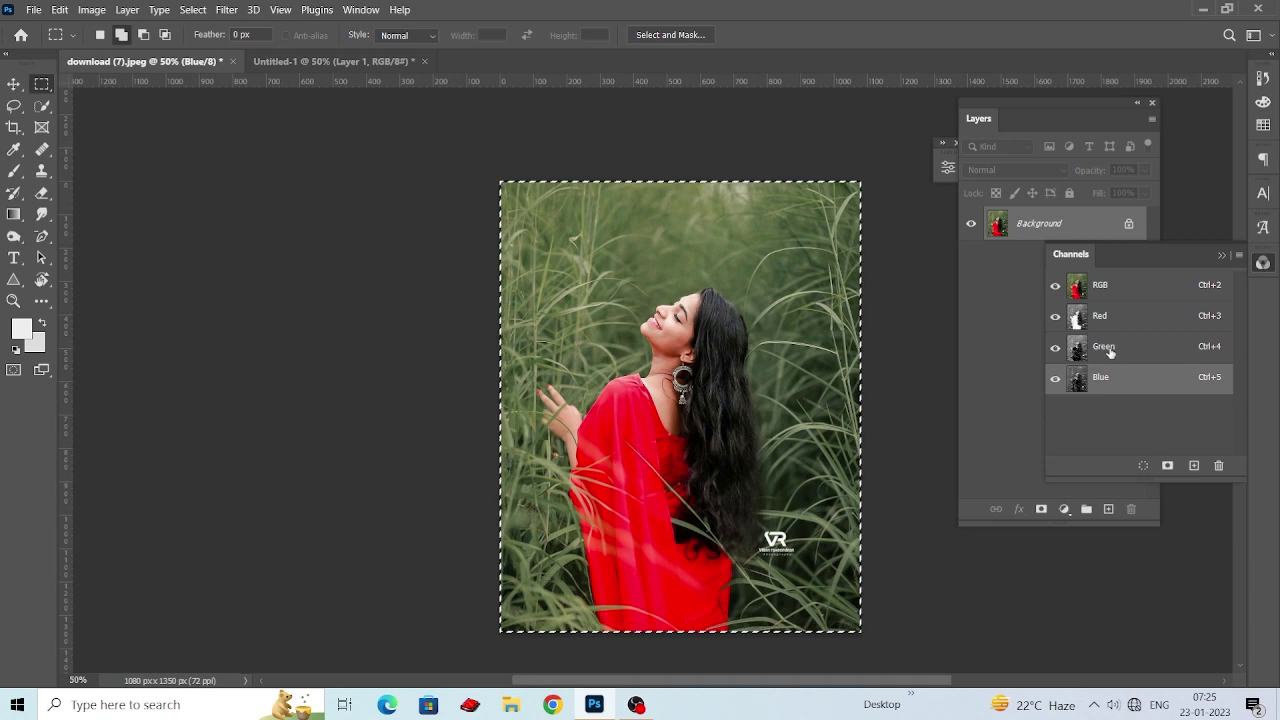
# Copy the Green channel and paste it into the Blue channel of the fully selected photo, then return to the layers.
pyautogui.click(1109, 350)
pyautogui.click(60, 9)
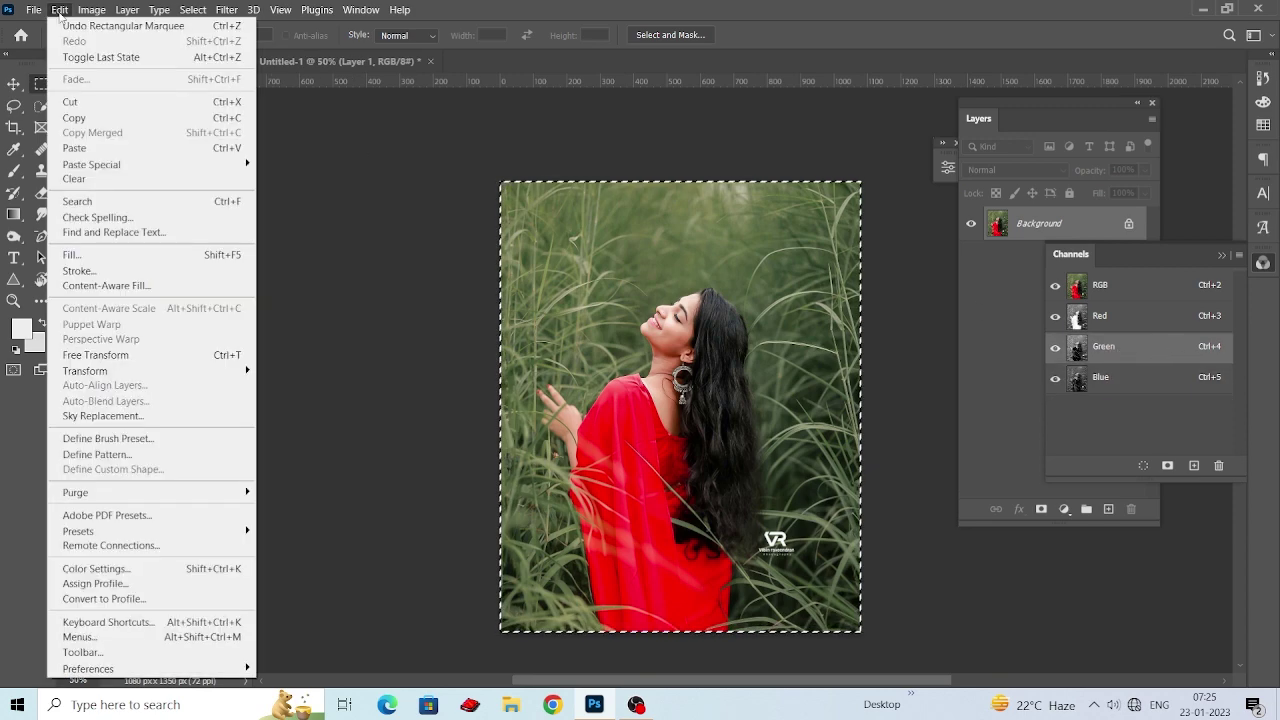
pyautogui.click(70, 114)
pyautogui.click(1145, 382)
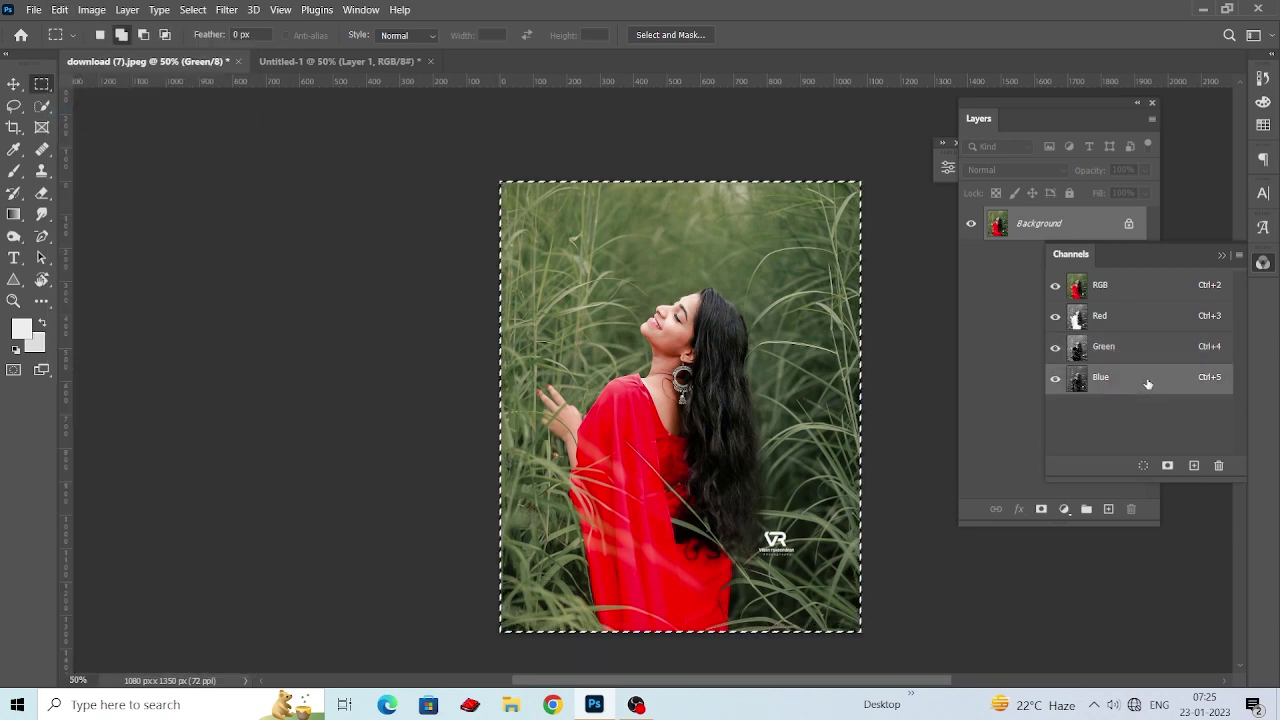
pyautogui.click(60, 9)
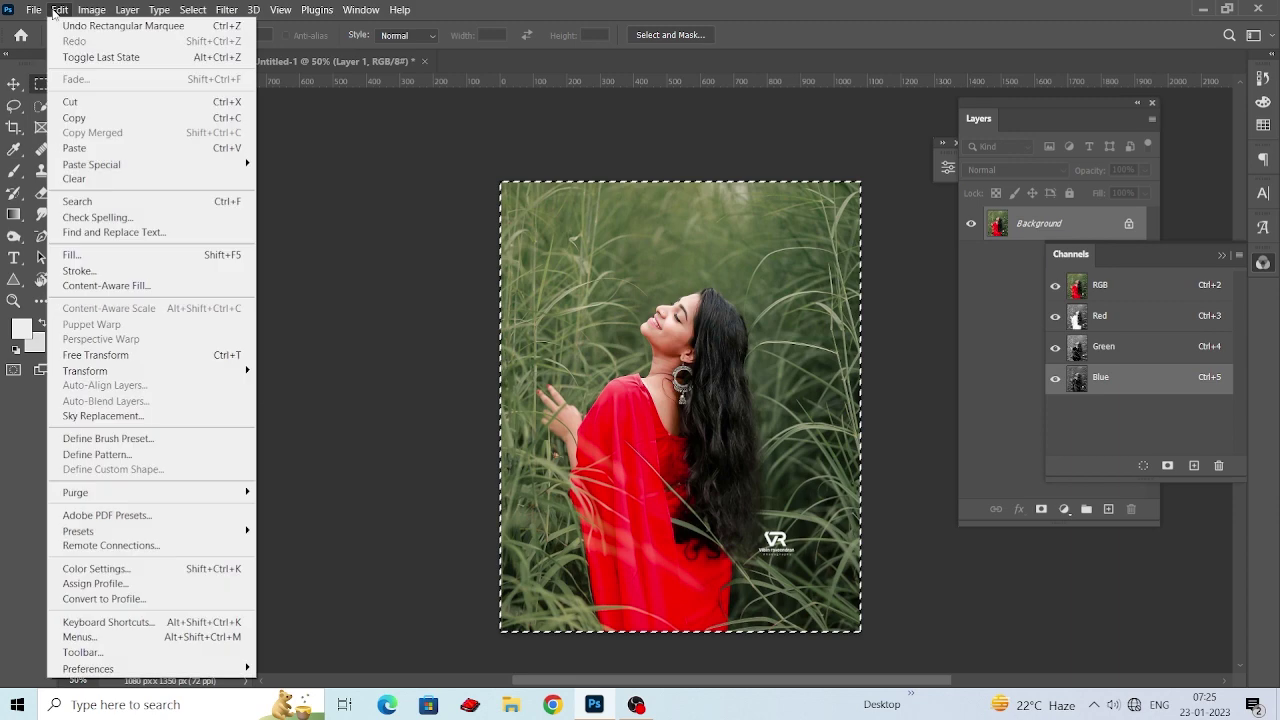
pyautogui.click(121, 150)
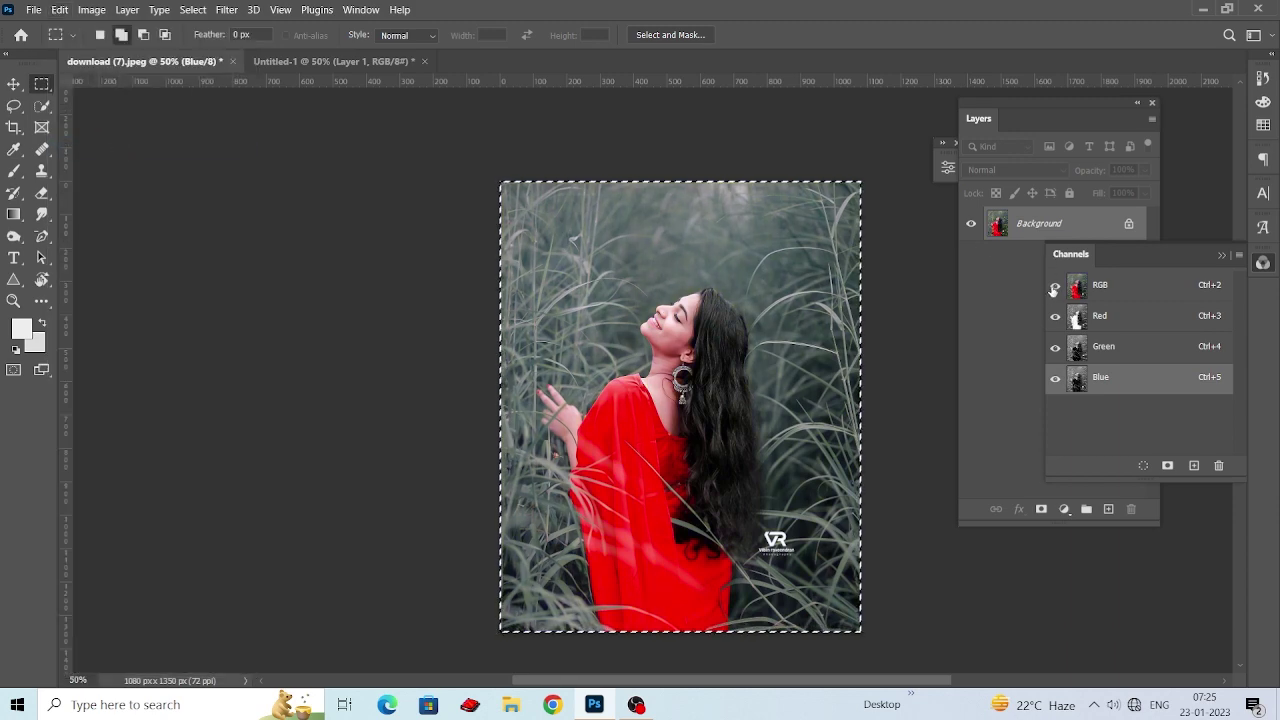
pyautogui.click(1221, 256)
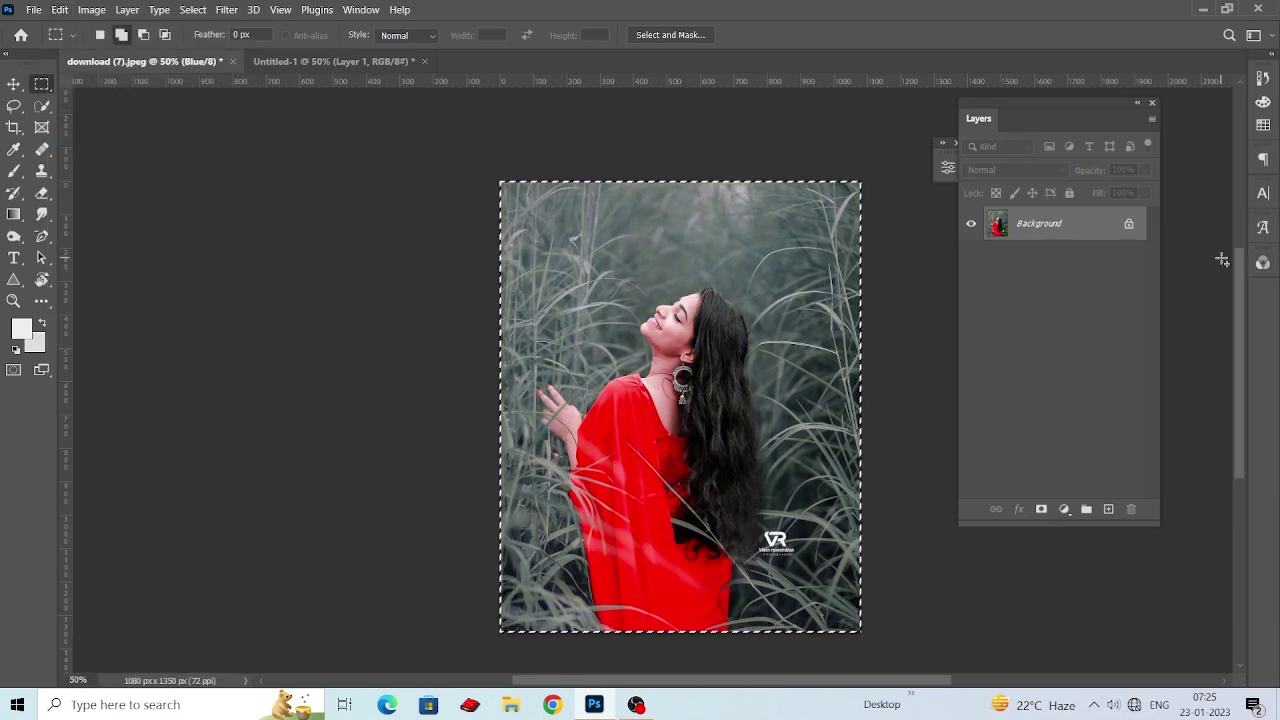
# Unlock the Background layer and bring the original photo from Untitled-1 in as a layer beneath it.
pyautogui.click(1128, 226)
pyautogui.click(322, 63)
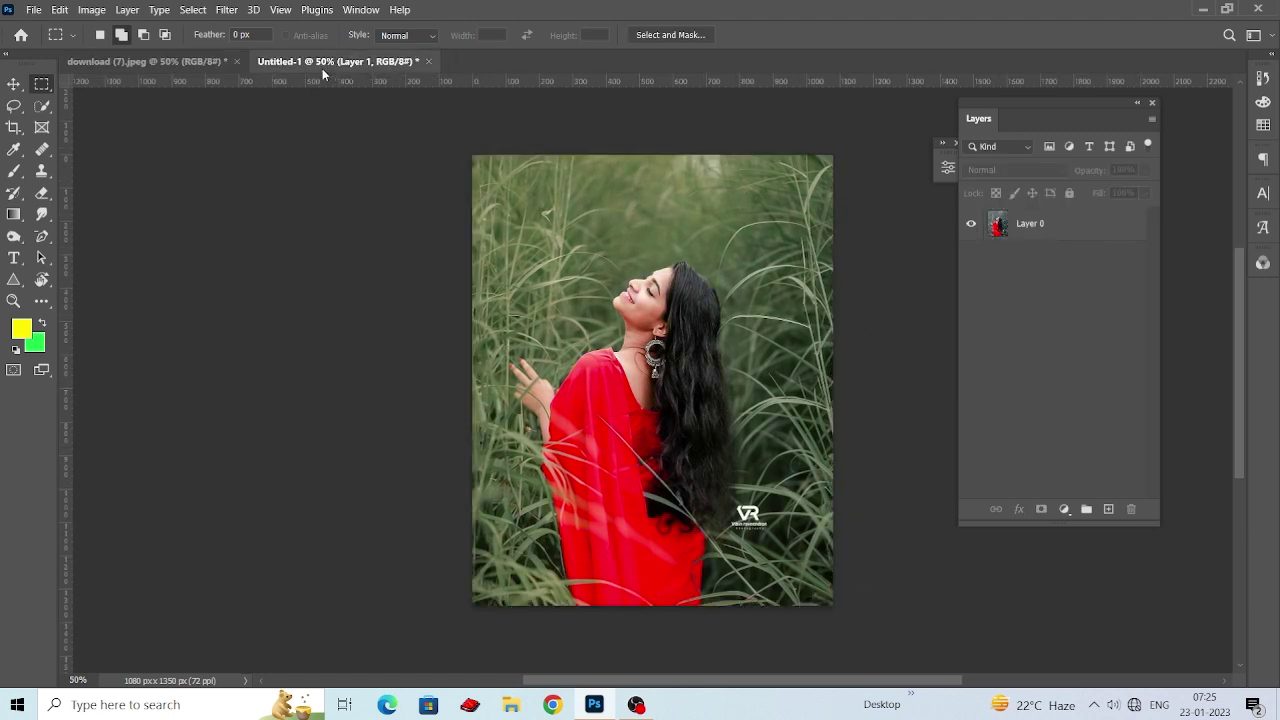
pyautogui.click(14, 84)
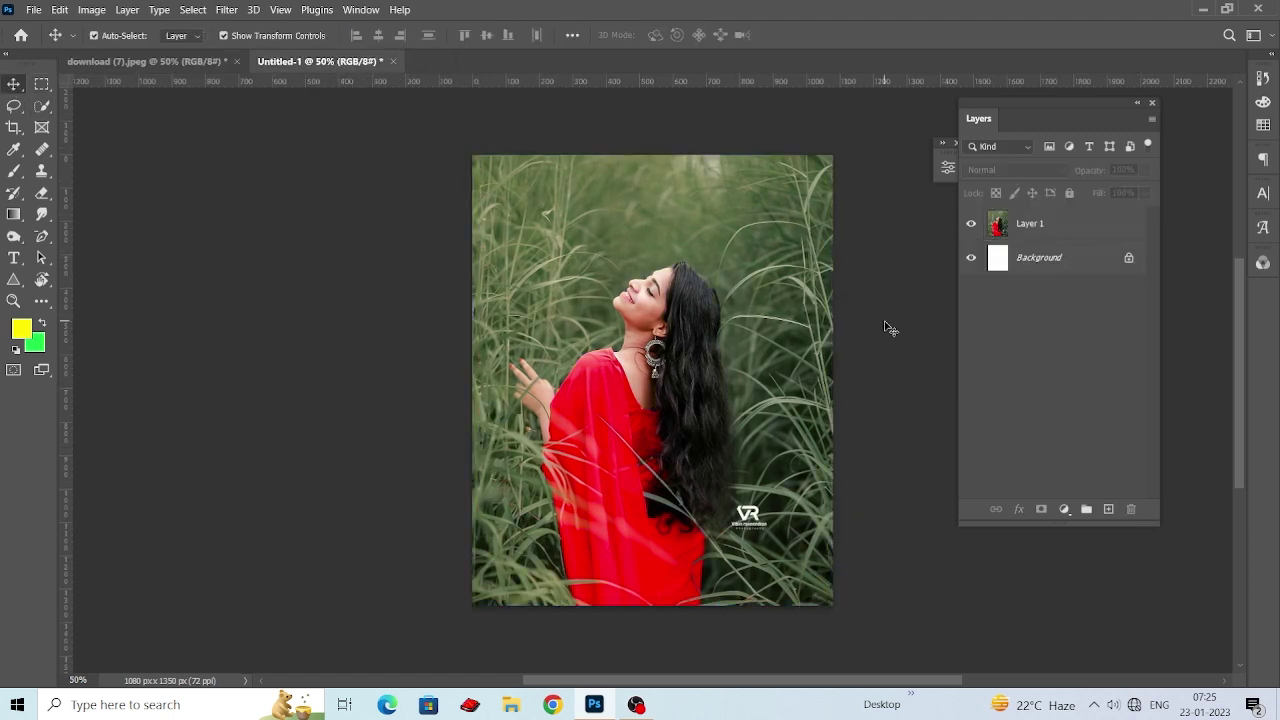
pyautogui.click(145, 61)
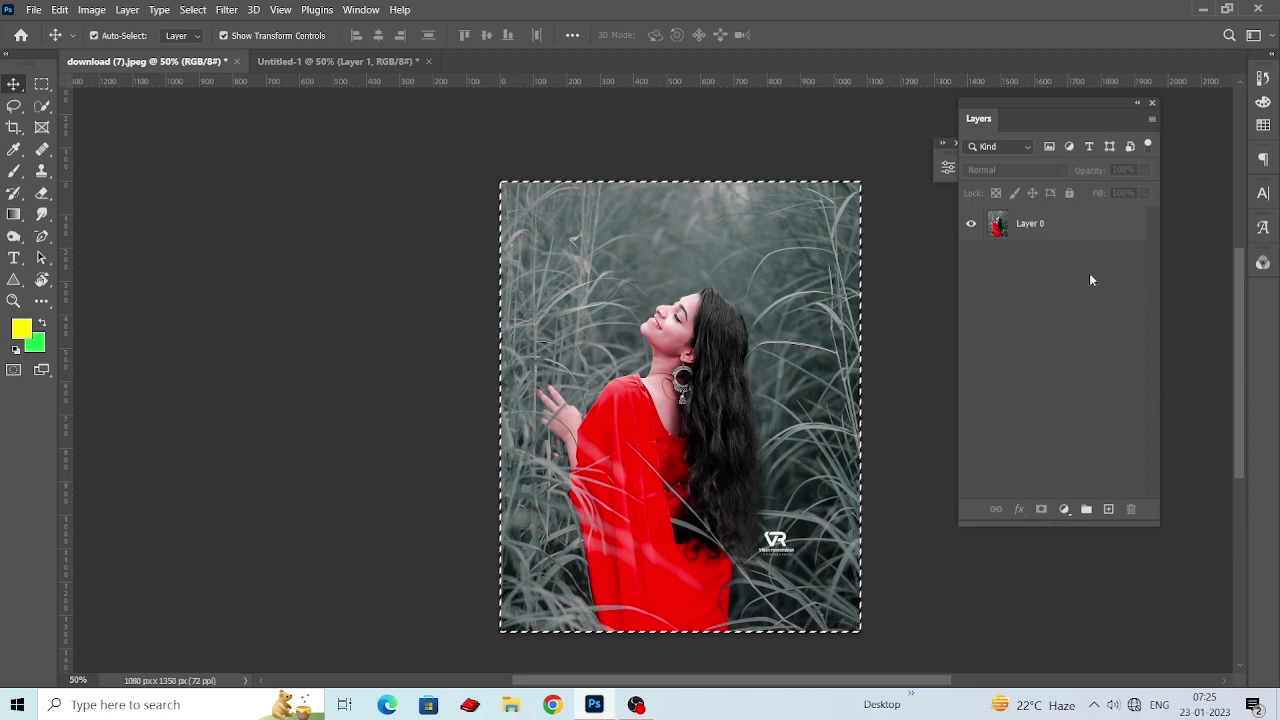
pyautogui.hotkey('ctrl', 'v')
pyautogui.moveTo(1085, 224); pyautogui.dragTo(1098, 285)
pyautogui.click(914, 229)
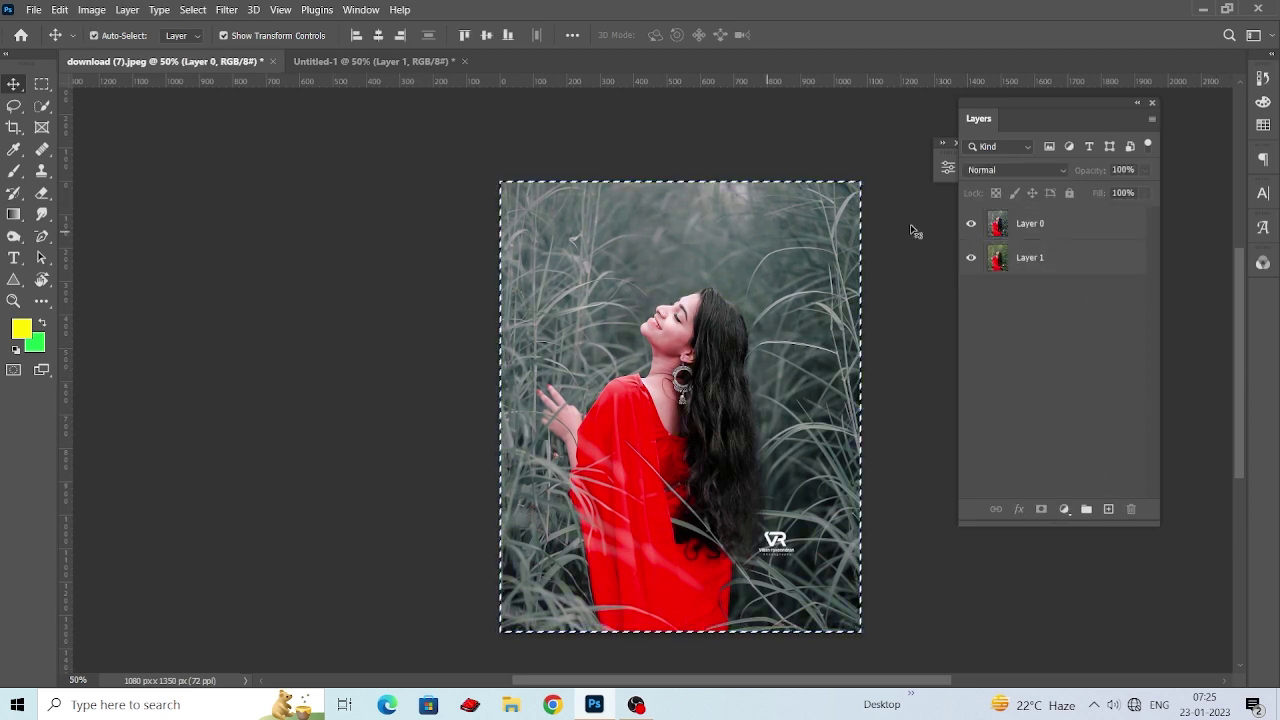
pyautogui.click(971, 224)
pyautogui.click(972, 225)
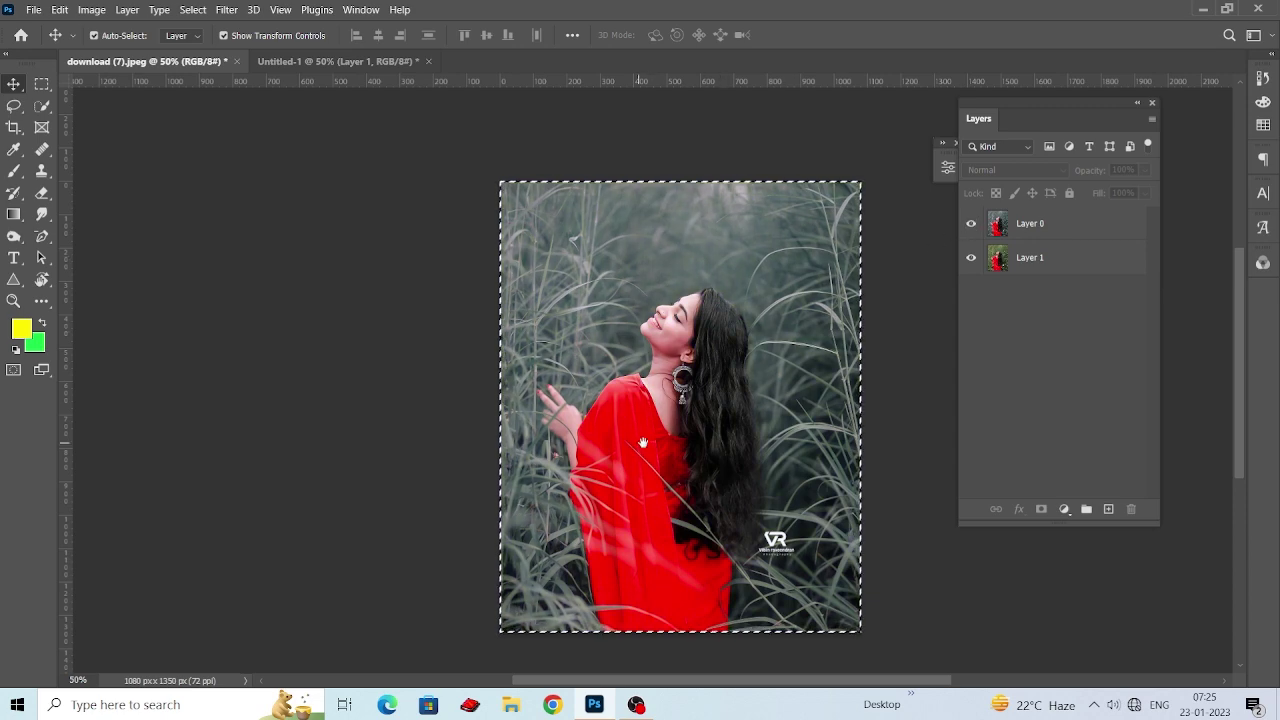
# Clear the selection around the photo and duplicate Layer 0.
pyautogui.moveTo(643, 442); pyautogui.dragTo(734, 423)
pyautogui.hotkey('ctrl', '+')
pyautogui.hotkey('ctrl', '+')
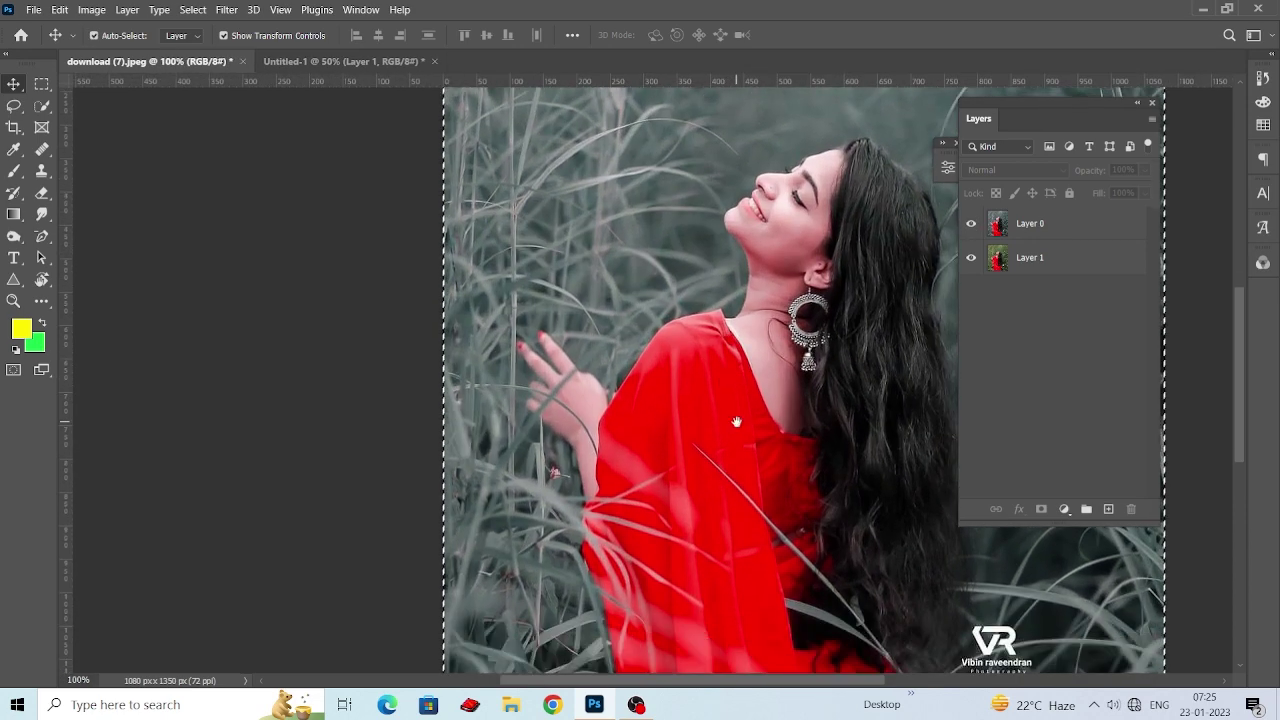
pyautogui.moveTo(770, 512); pyautogui.dragTo(700, 278)
pyautogui.moveTo(707, 409)
pyautogui.mouseDown()
pyautogui.moveTo(666, 407)
pyautogui.moveTo(638, 617)
pyautogui.mouseUp()
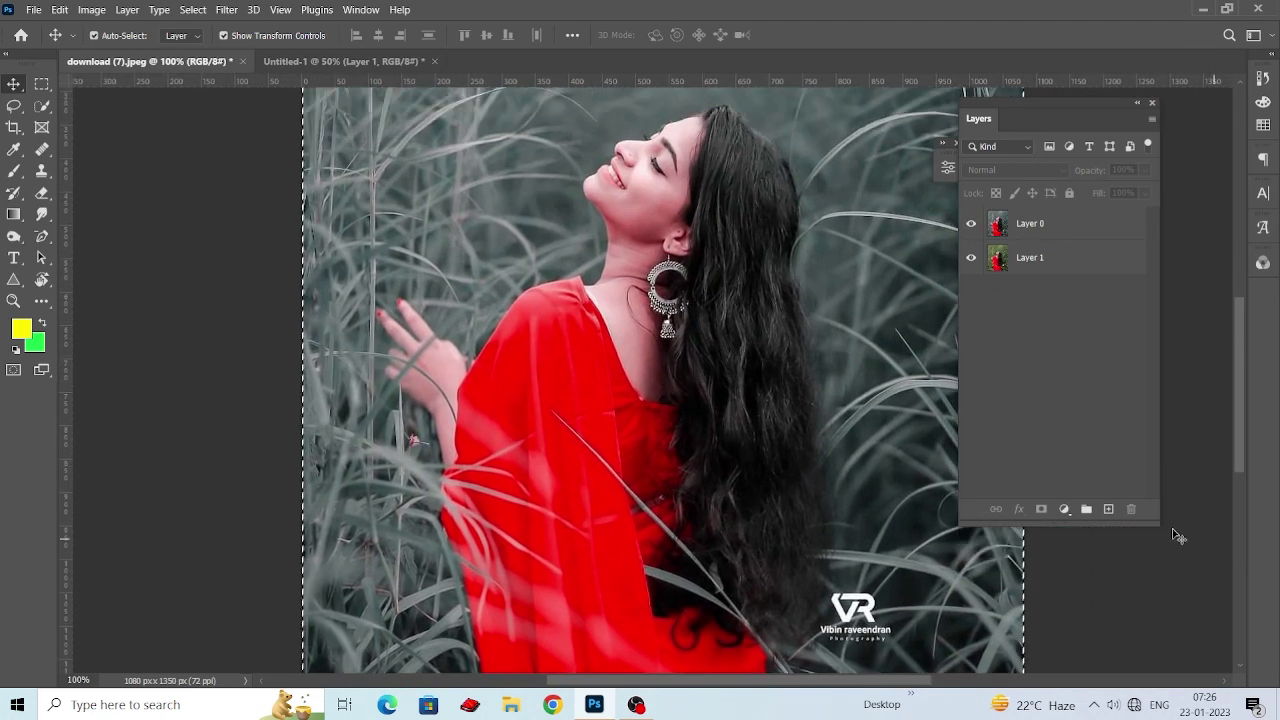
pyautogui.click(198, 9)
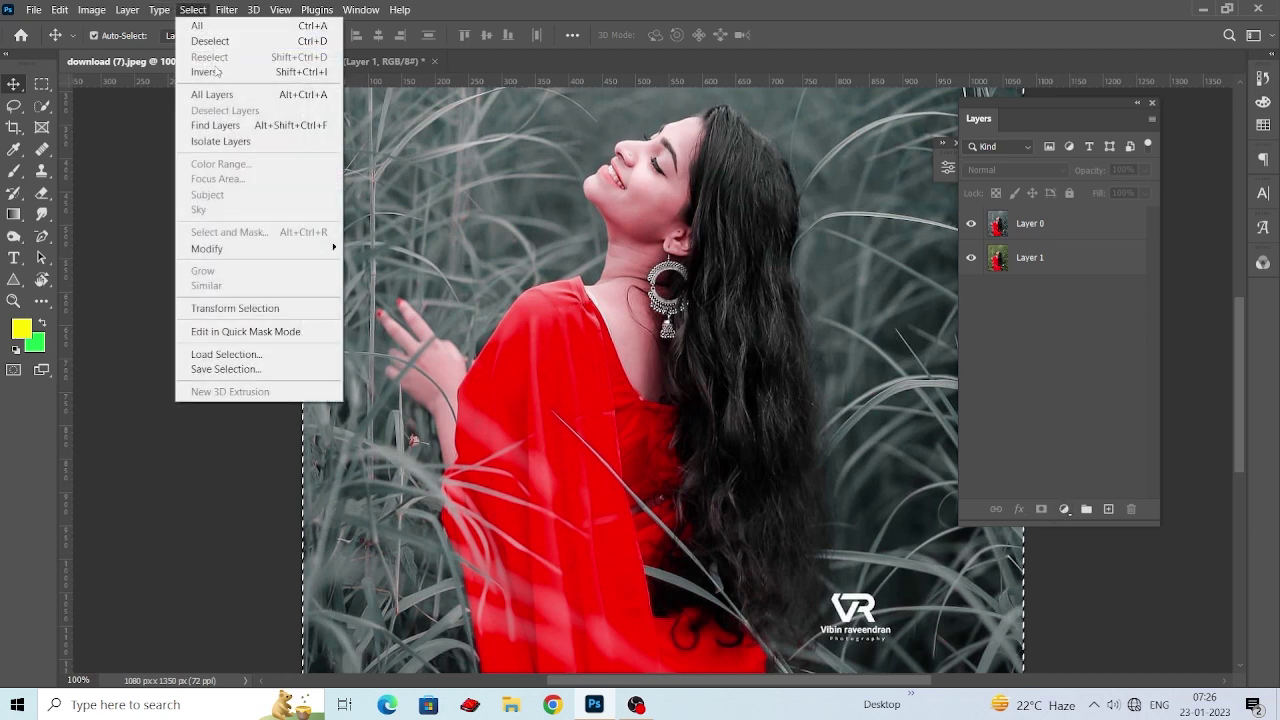
pyautogui.click(240, 42)
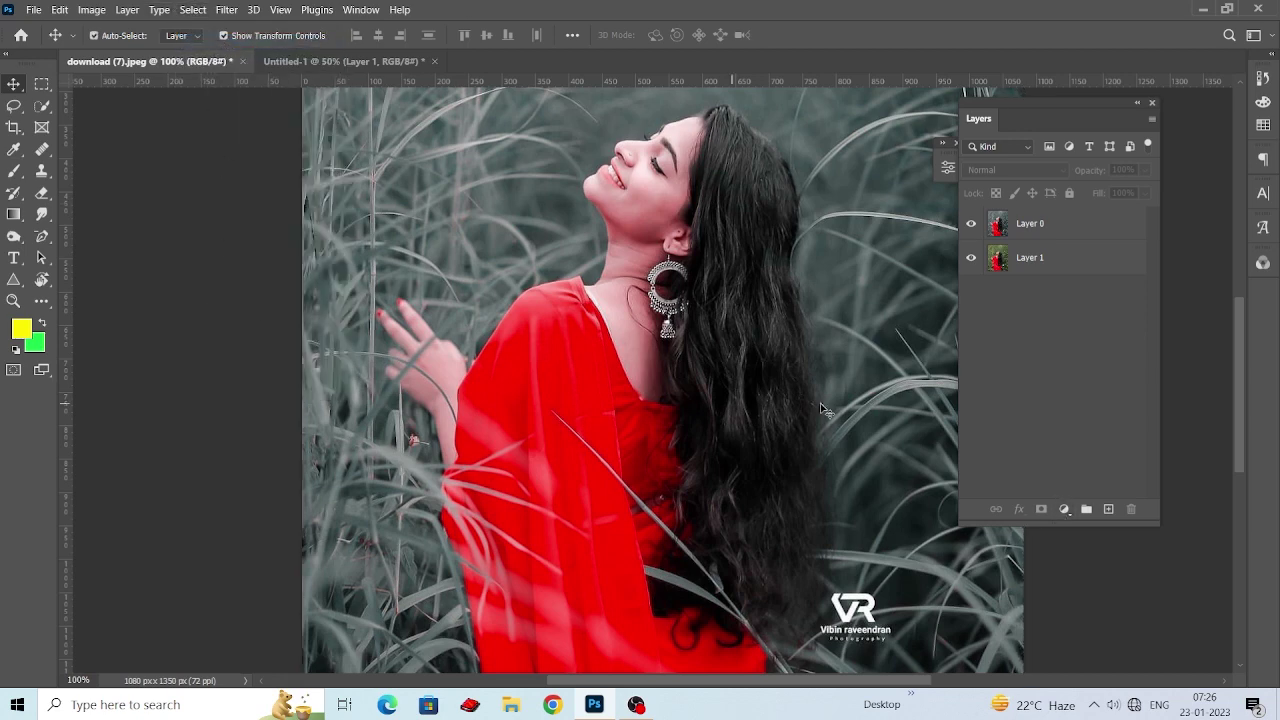
pyautogui.click(1066, 235)
pyautogui.moveTo(1106, 236); pyautogui.dragTo(1108, 509)
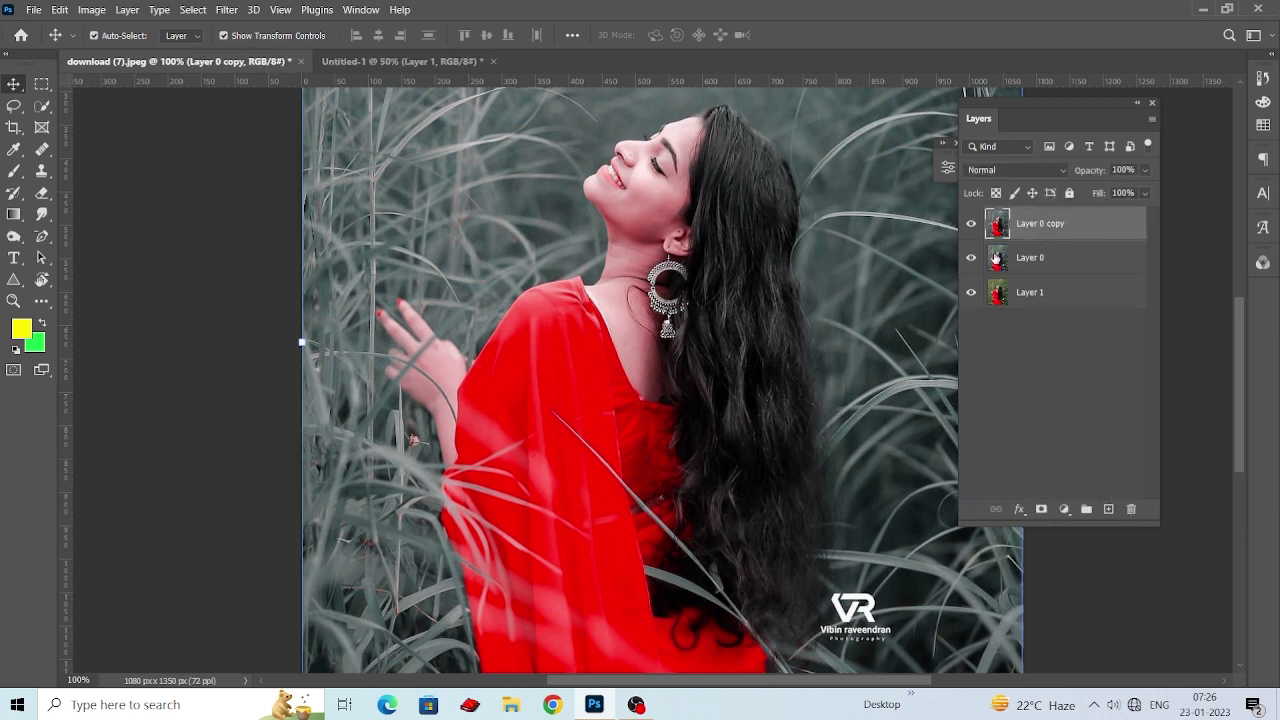
# Add a Brightness/Contrast adjustment layer above the duplicate with brightness 3 and contrast 32.
pyautogui.click(1063, 509)
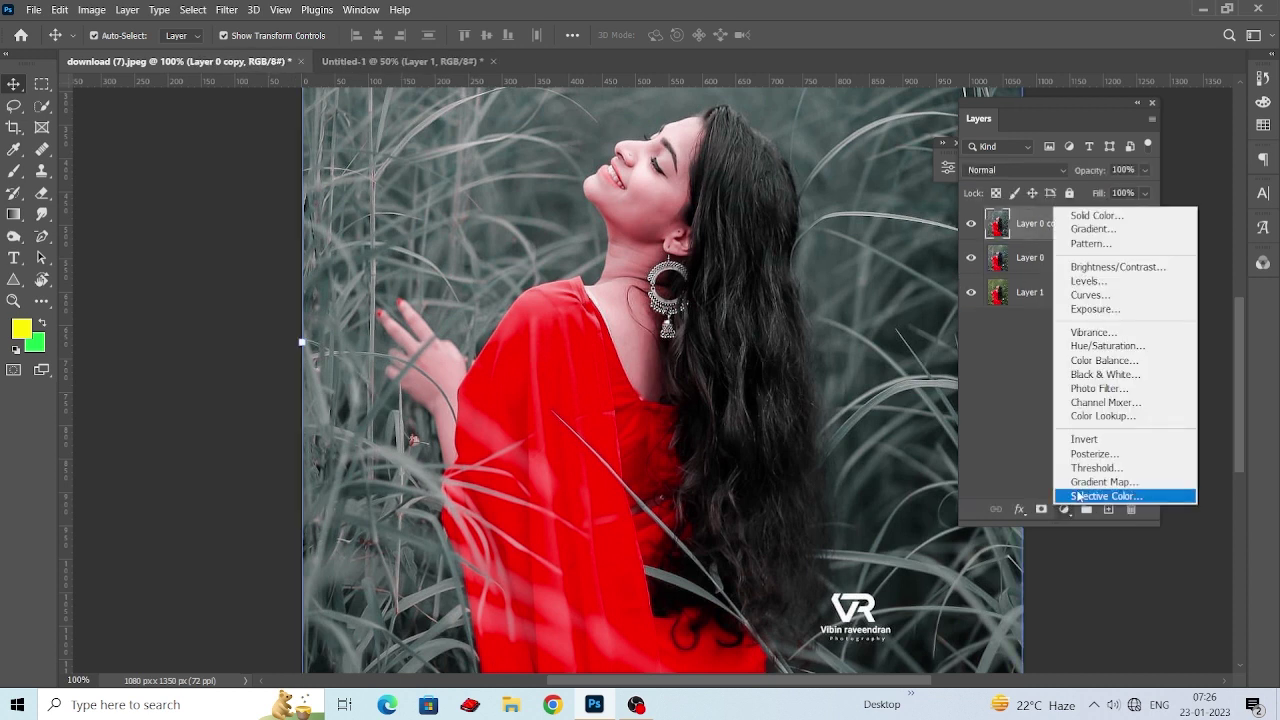
pyautogui.click(1095, 267)
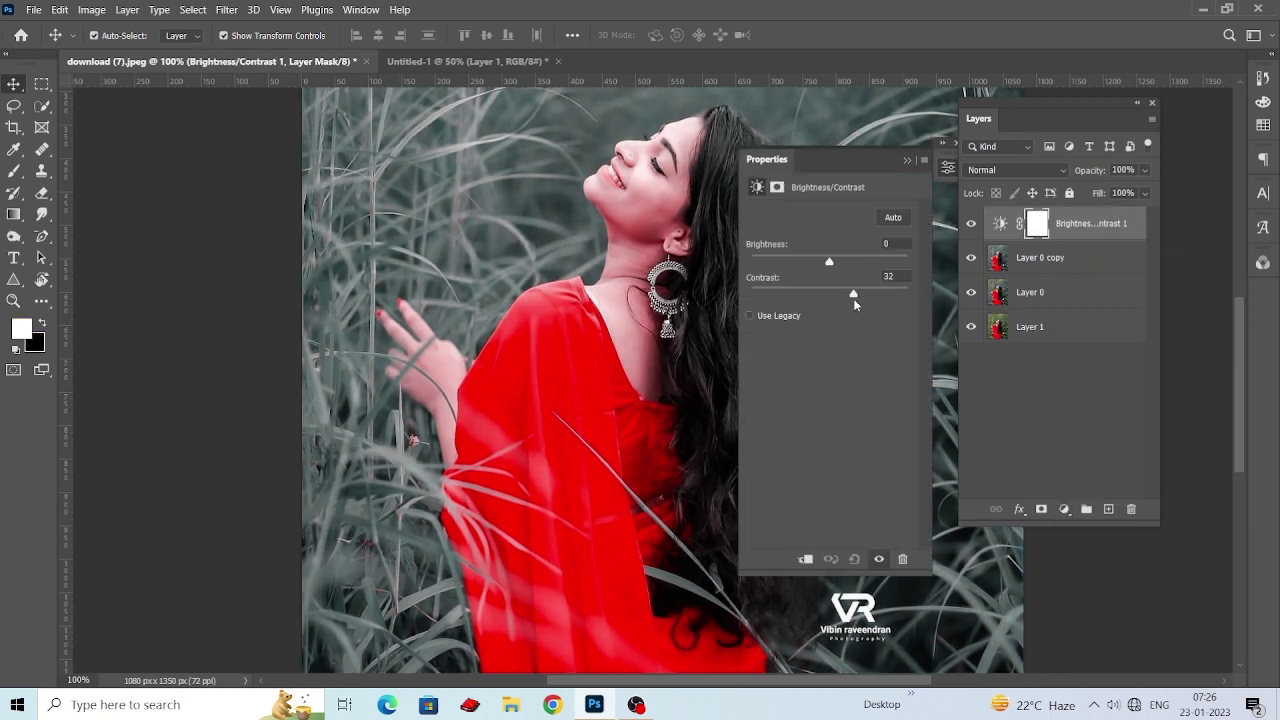
pyautogui.hotkey('ctrl', '-')
pyautogui.moveTo(585, 428); pyautogui.dragTo(389, 445)
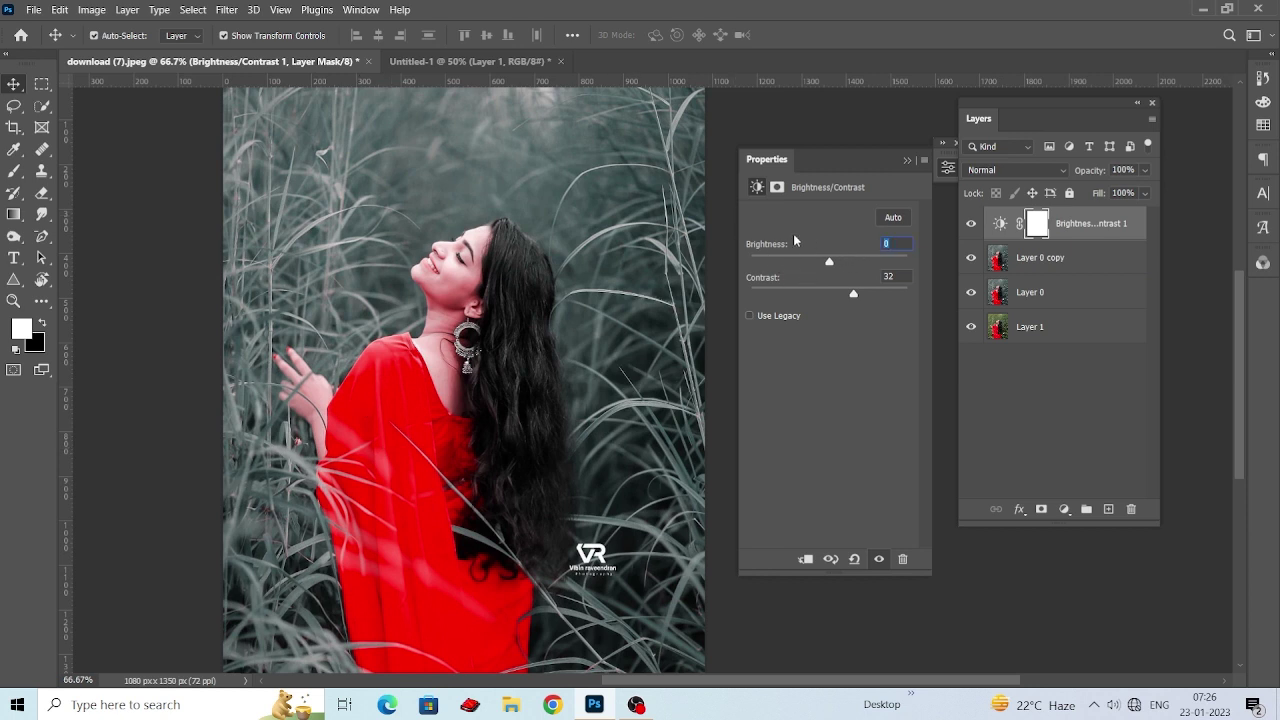
pyautogui.write('3')
pyautogui.click(909, 161)
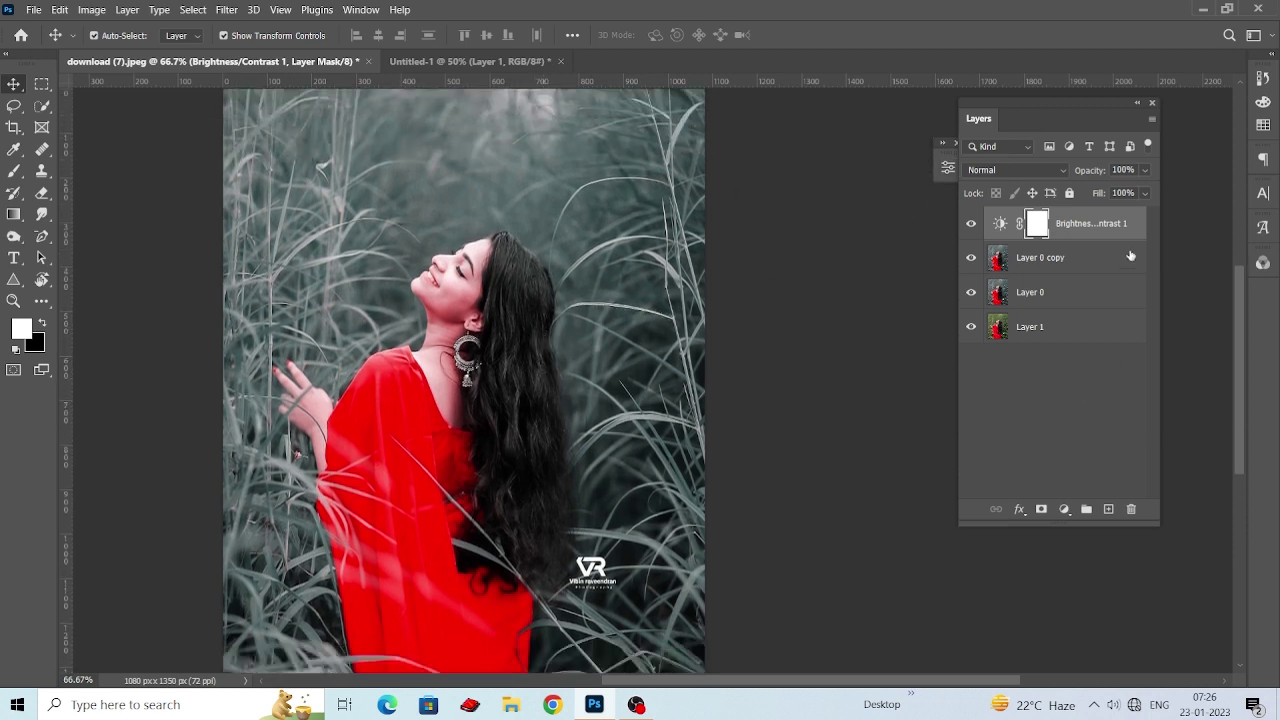
# Add a Levels adjustment layer and set the Green channel's midtone input to 1.05.
pyautogui.click(1064, 509)
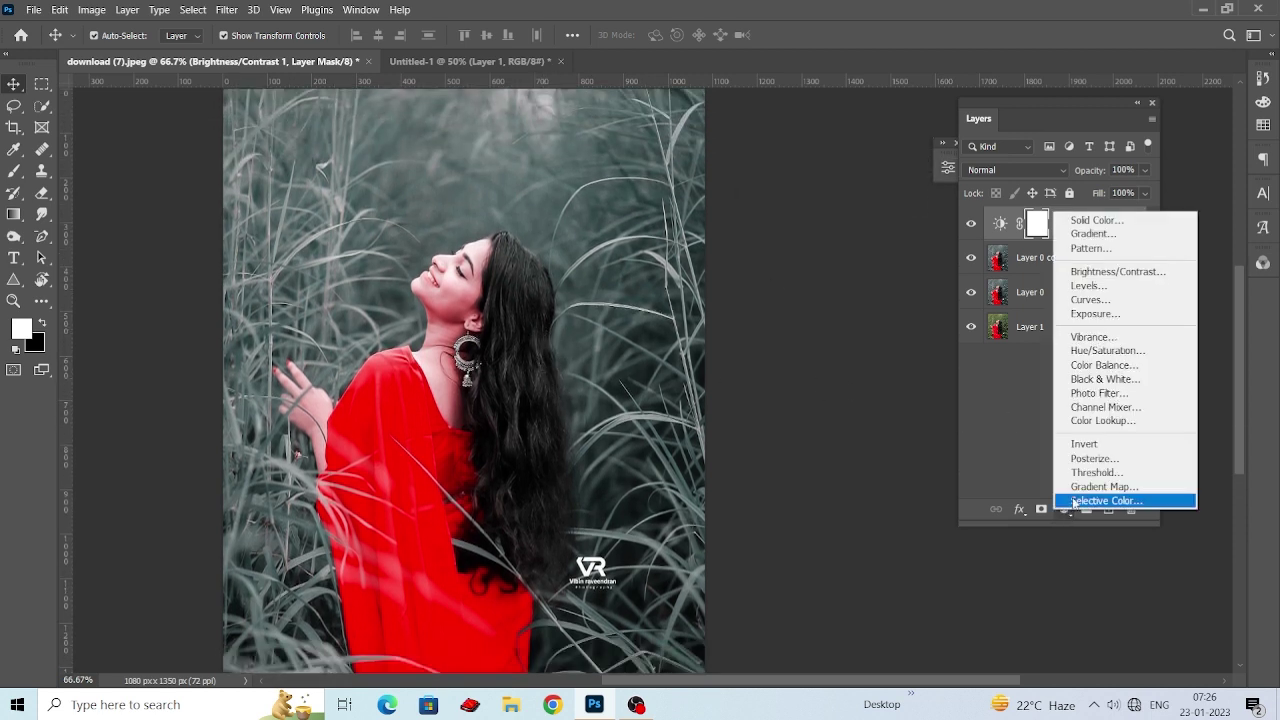
pyautogui.click(1119, 288)
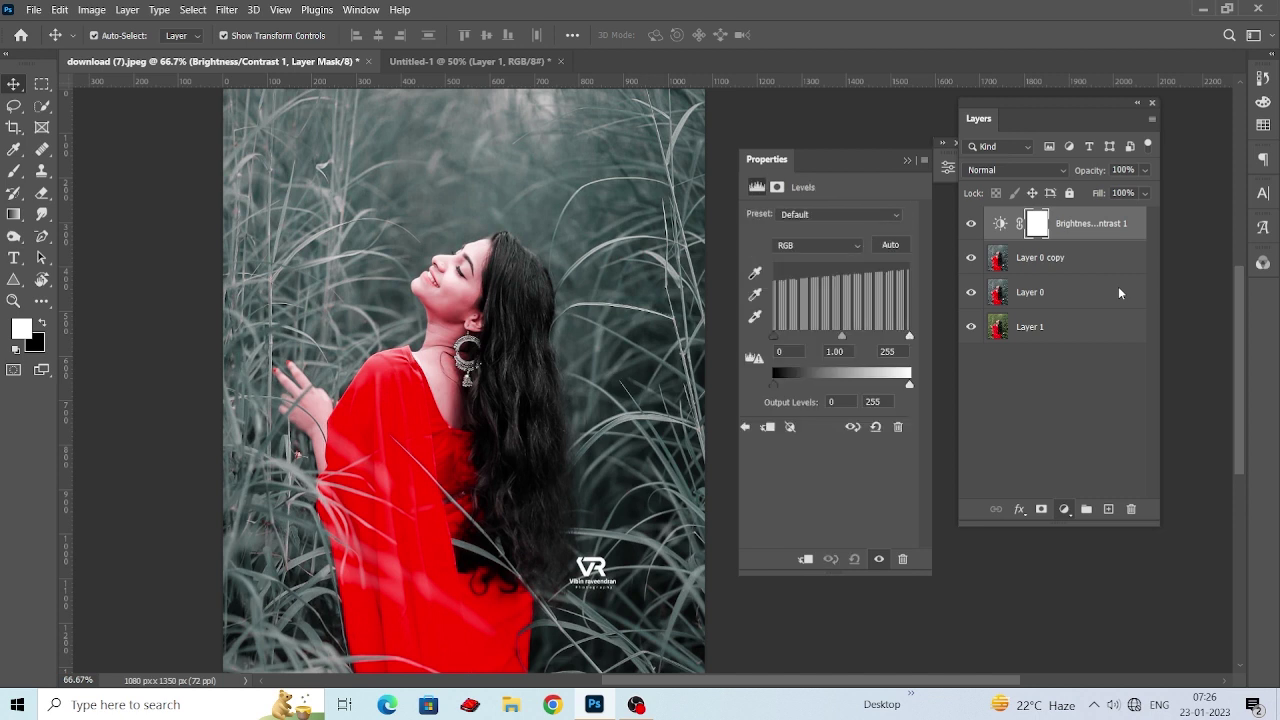
pyautogui.click(773, 245)
pyautogui.click(810, 262)
pyautogui.click(811, 249)
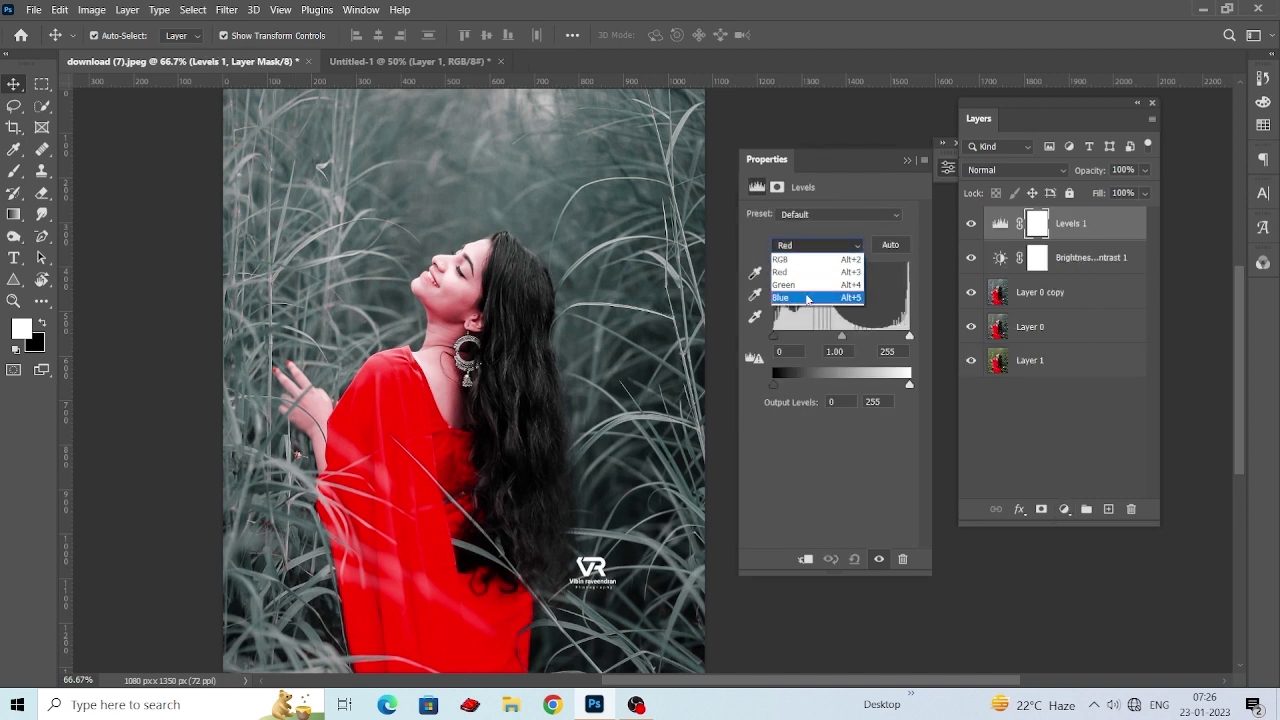
pyautogui.click(810, 278)
pyautogui.moveTo(912, 340); pyautogui.dragTo(840, 338)
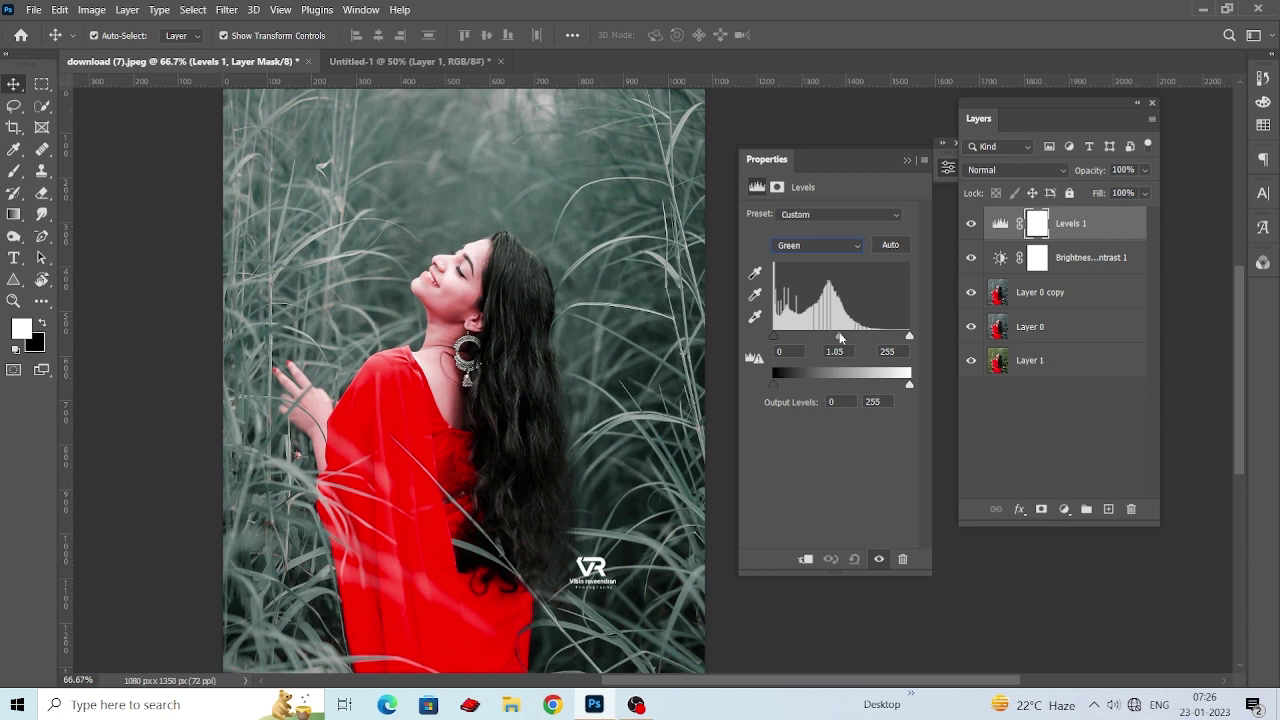
# Set the Blue channel's highlight input level to 235 in the Levels adjustment.
pyautogui.click(848, 245)
pyautogui.click(815, 298)
pyautogui.moveTo(905, 341); pyautogui.dragTo(900, 340)
pyautogui.hotkey('ctrl', '-')
pyautogui.hotkey('ctrl', '-')
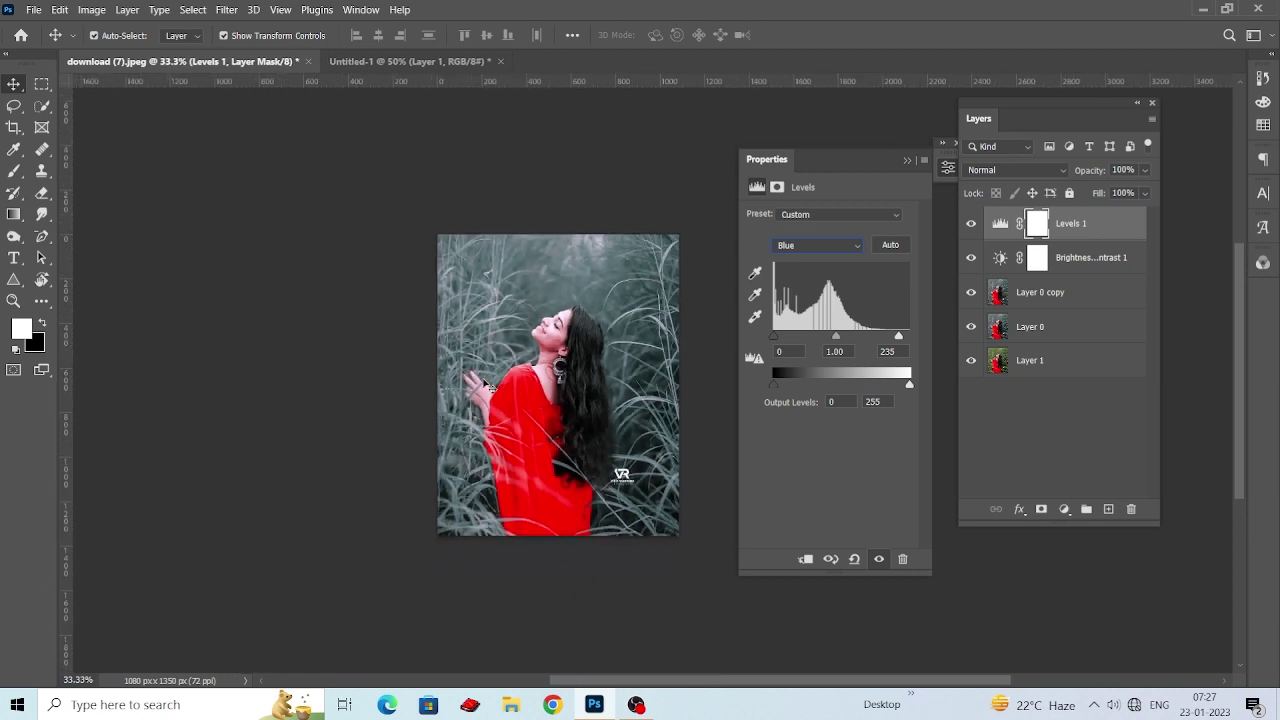
pyautogui.hotkey('ctrl', '+')
pyautogui.hotkey('ctrl', '+')
pyautogui.moveTo(575, 411); pyautogui.dragTo(587, 393)
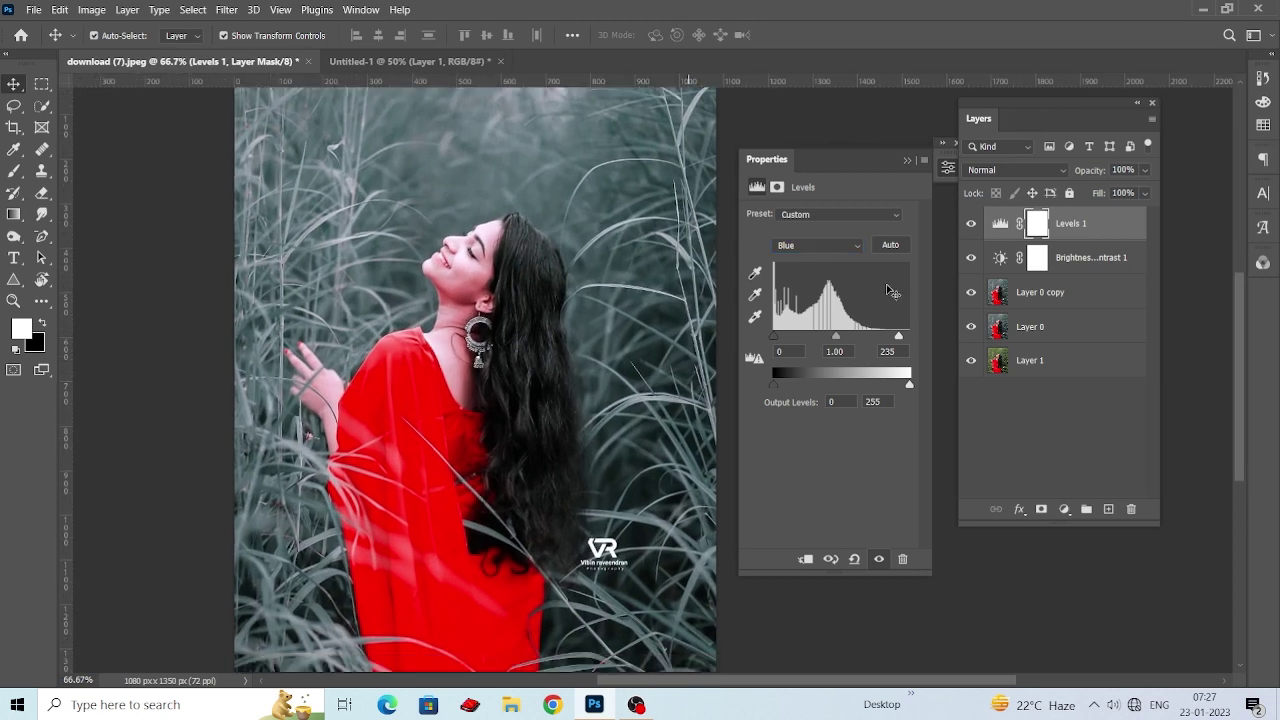
pyautogui.click(907, 161)
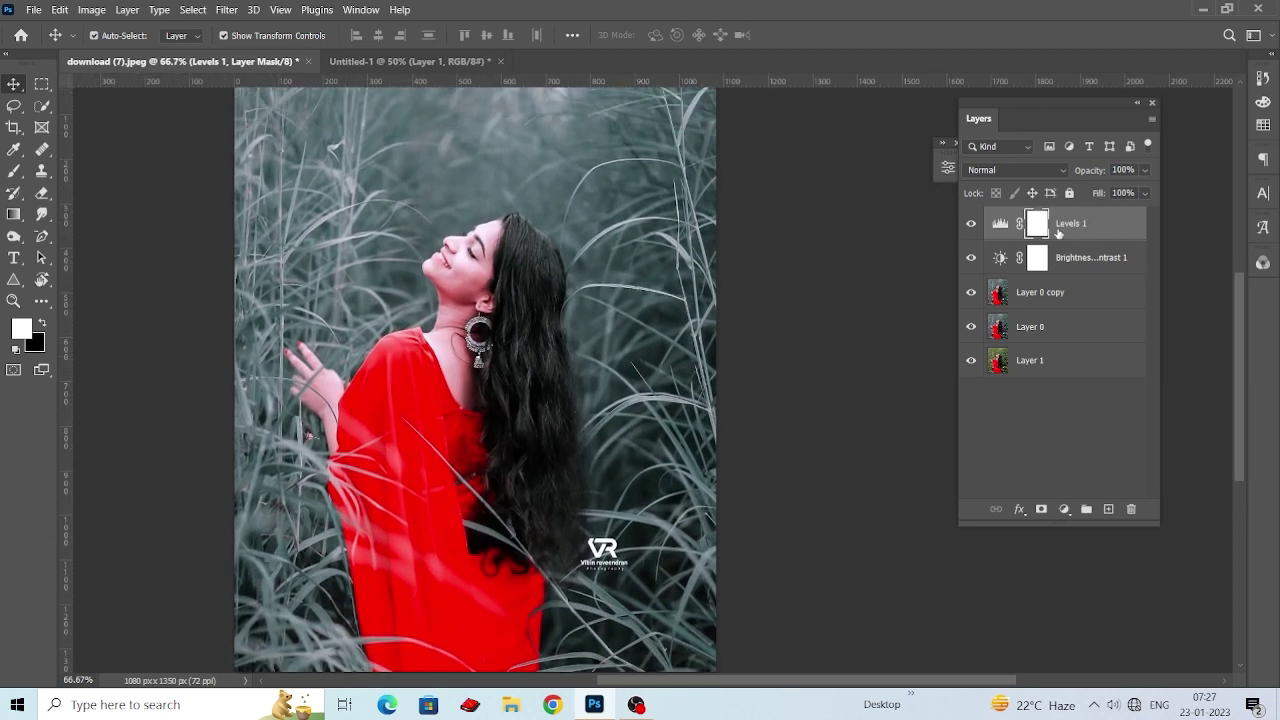
# Add a Color Balance adjustment layer and shift the midtones' Cyan–Red value to -13.
pyautogui.click(1064, 509)
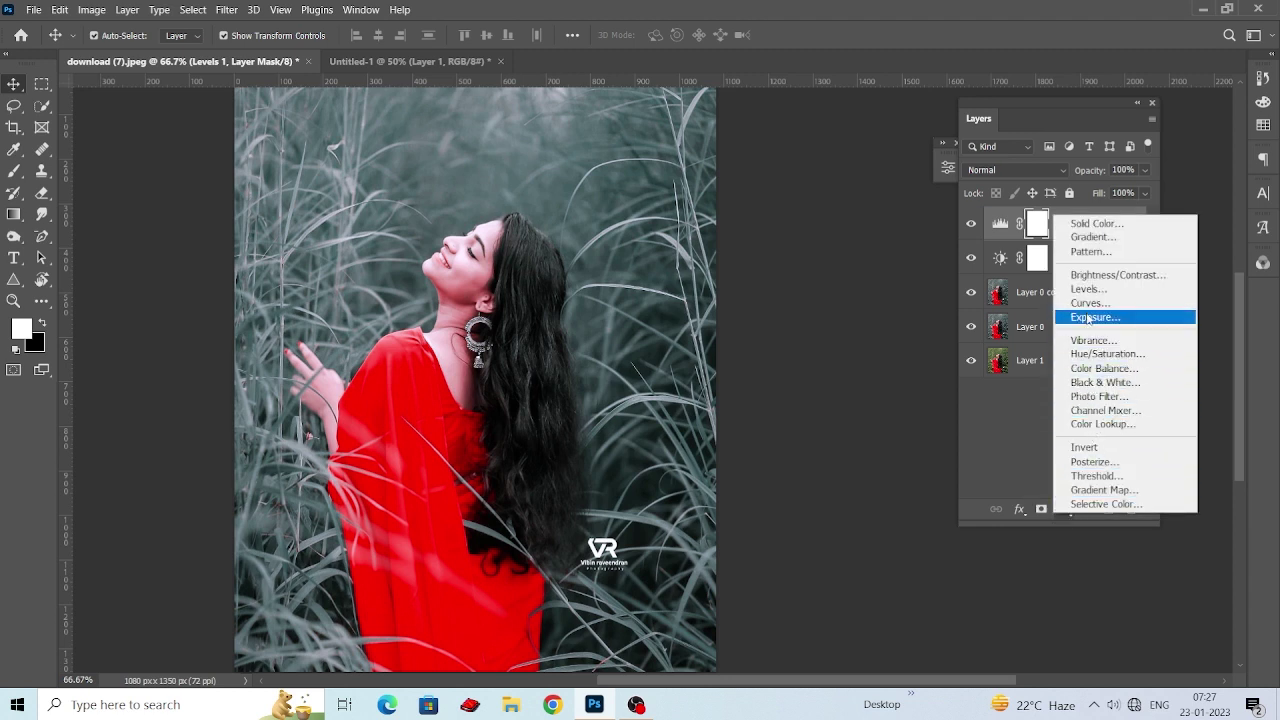
pyautogui.click(1086, 369)
pyautogui.scroll(1, 657, 292)
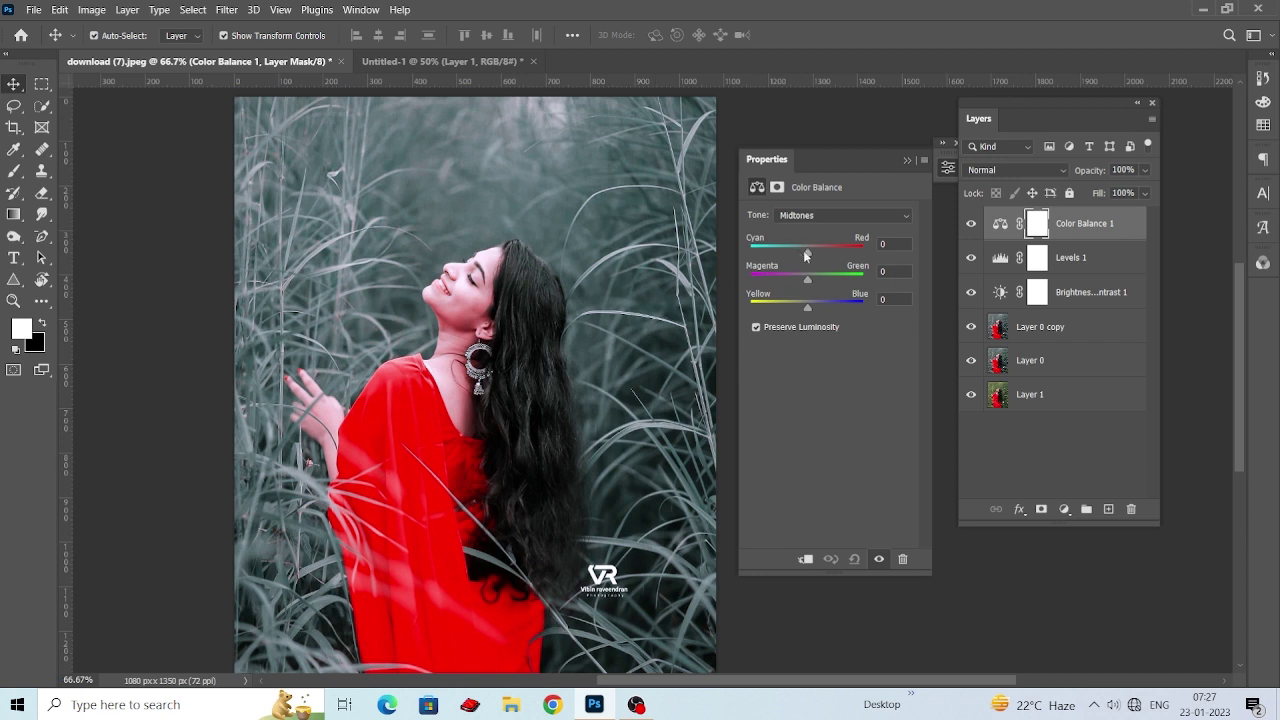
pyautogui.moveTo(805, 254); pyautogui.dragTo(799, 250)
pyautogui.scroll(-1, 500, 405)
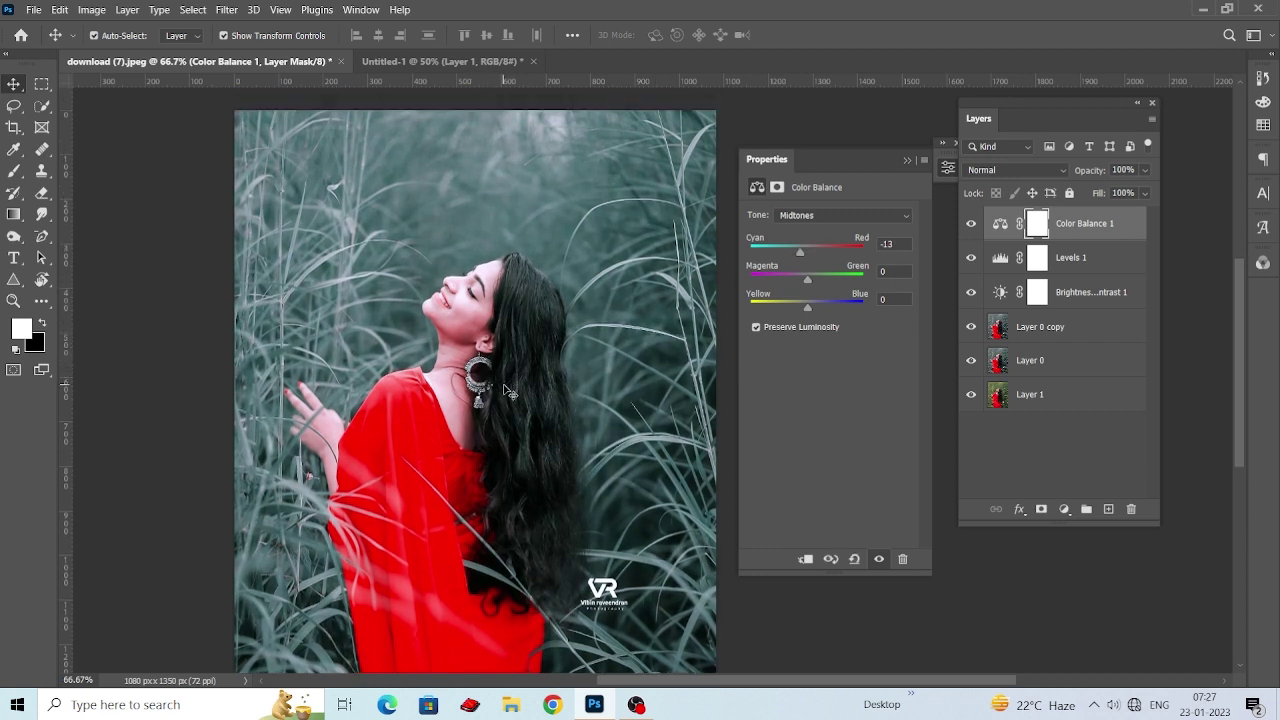
pyautogui.scroll(-1, 778, 320)
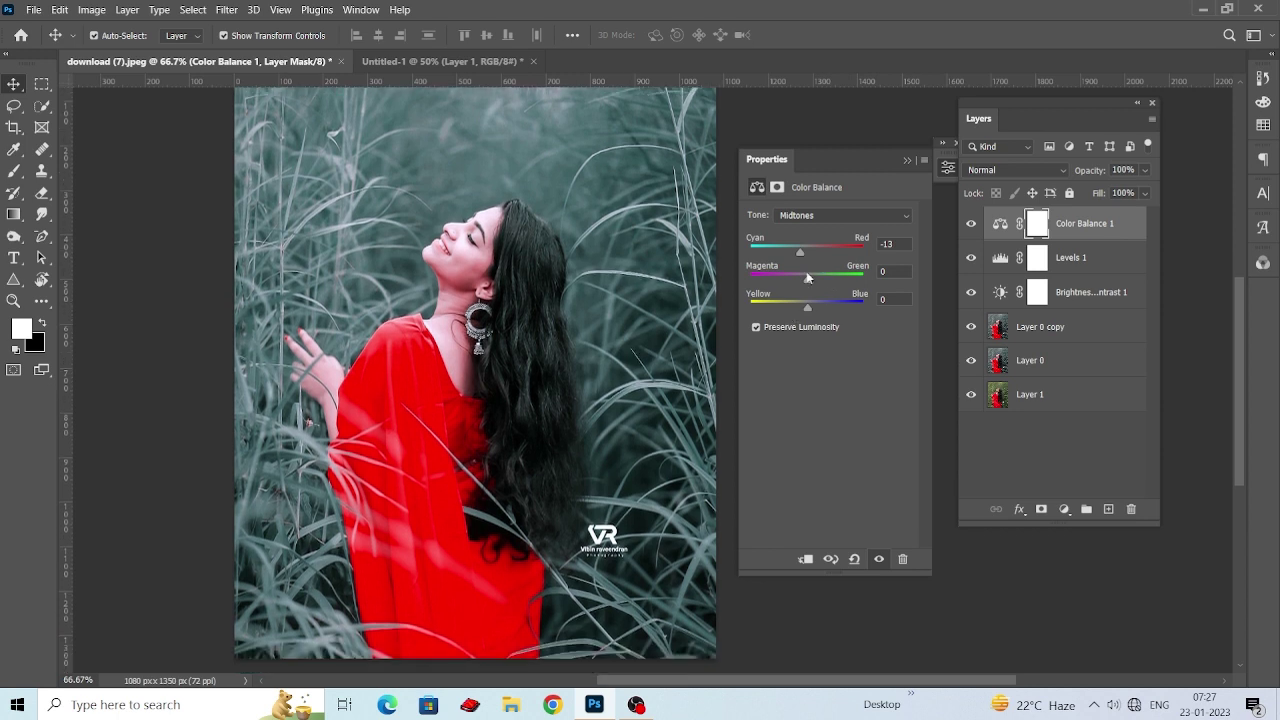
pyautogui.scroll(-1, 717, 327)
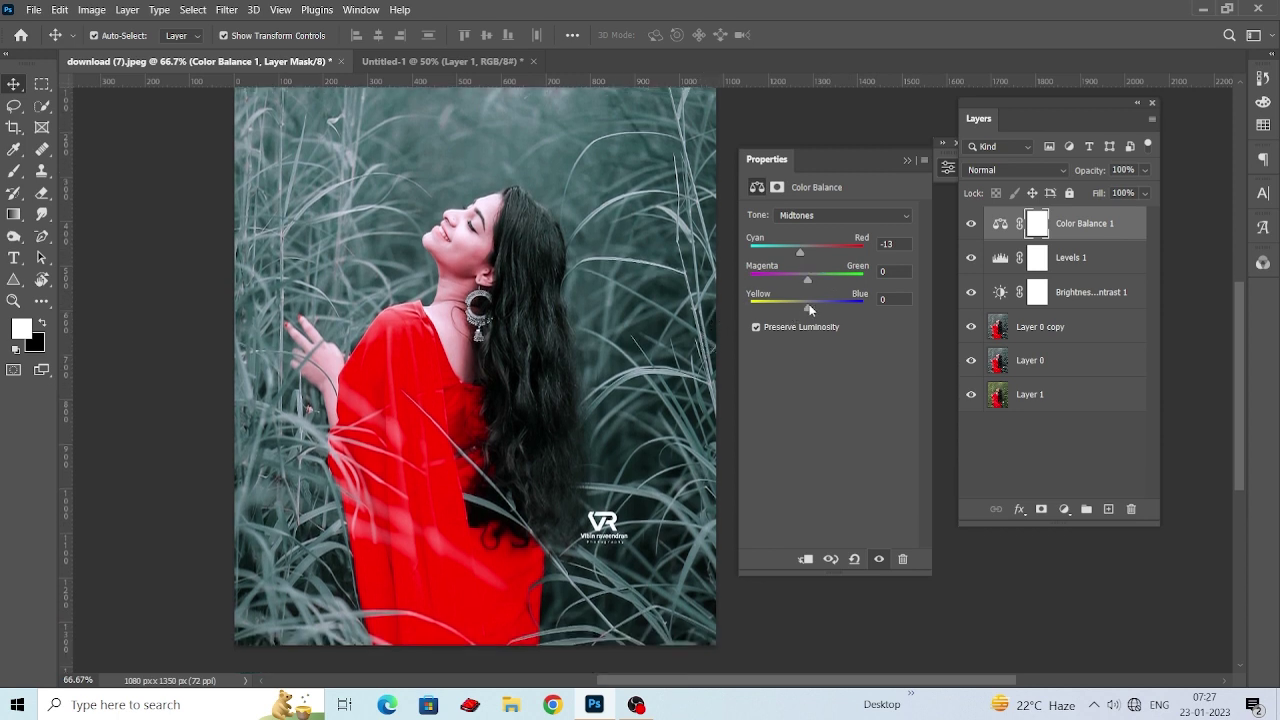
# Set the Color Balance midtones to +7 on Magenta–Green and +4 on Yellow–Blue.
pyautogui.moveTo(820, 308)
pyautogui.mouseDown()
pyautogui.moveTo(797, 280)
pyautogui.moveTo(812, 284)
pyautogui.mouseUp()
pyautogui.moveTo(317, 337); pyautogui.dragTo(318, 389)
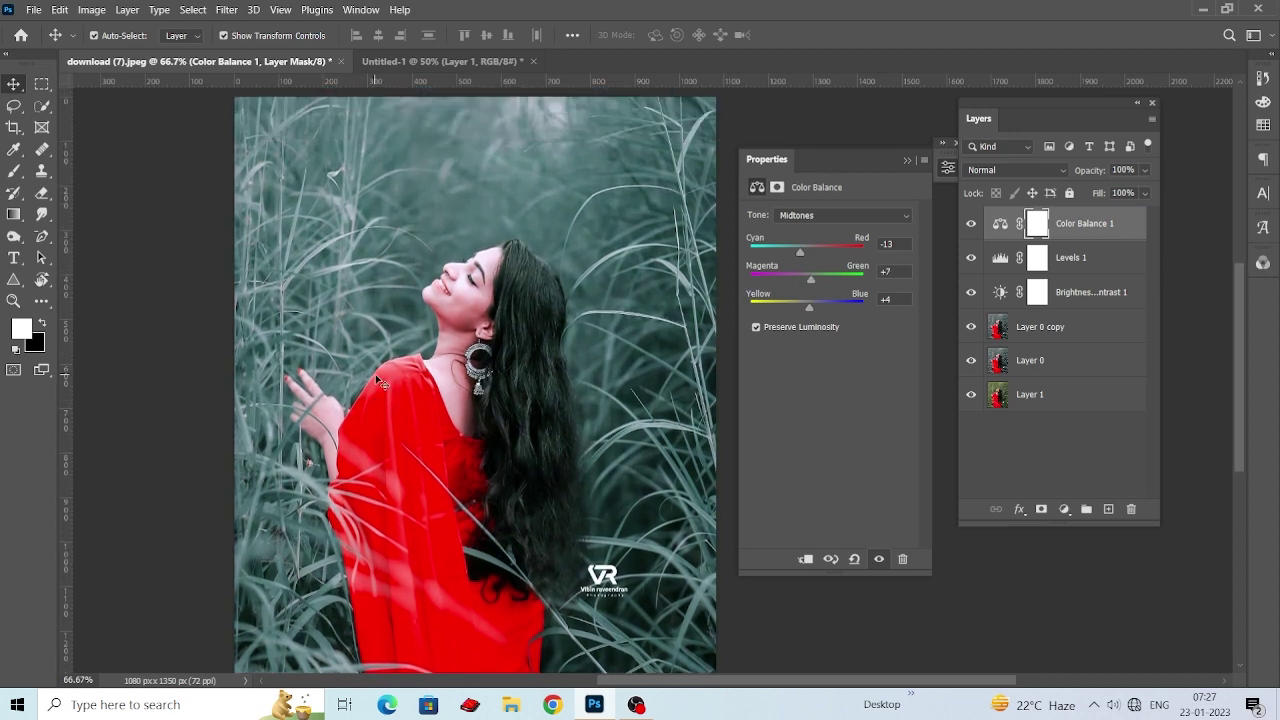
pyautogui.hotkey('ctrl', '-')
pyautogui.moveTo(488, 374); pyautogui.dragTo(499, 394)
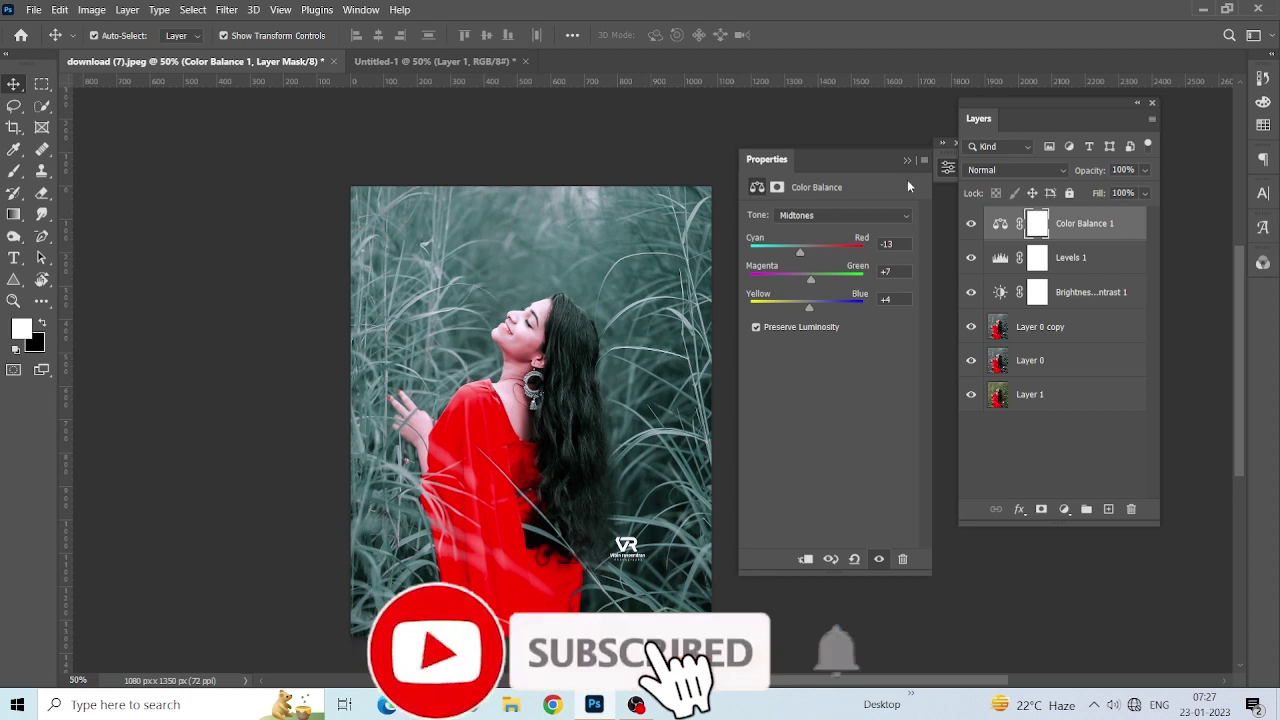
pyautogui.click(908, 161)
pyautogui.moveTo(610, 355); pyautogui.dragTo(636, 341)
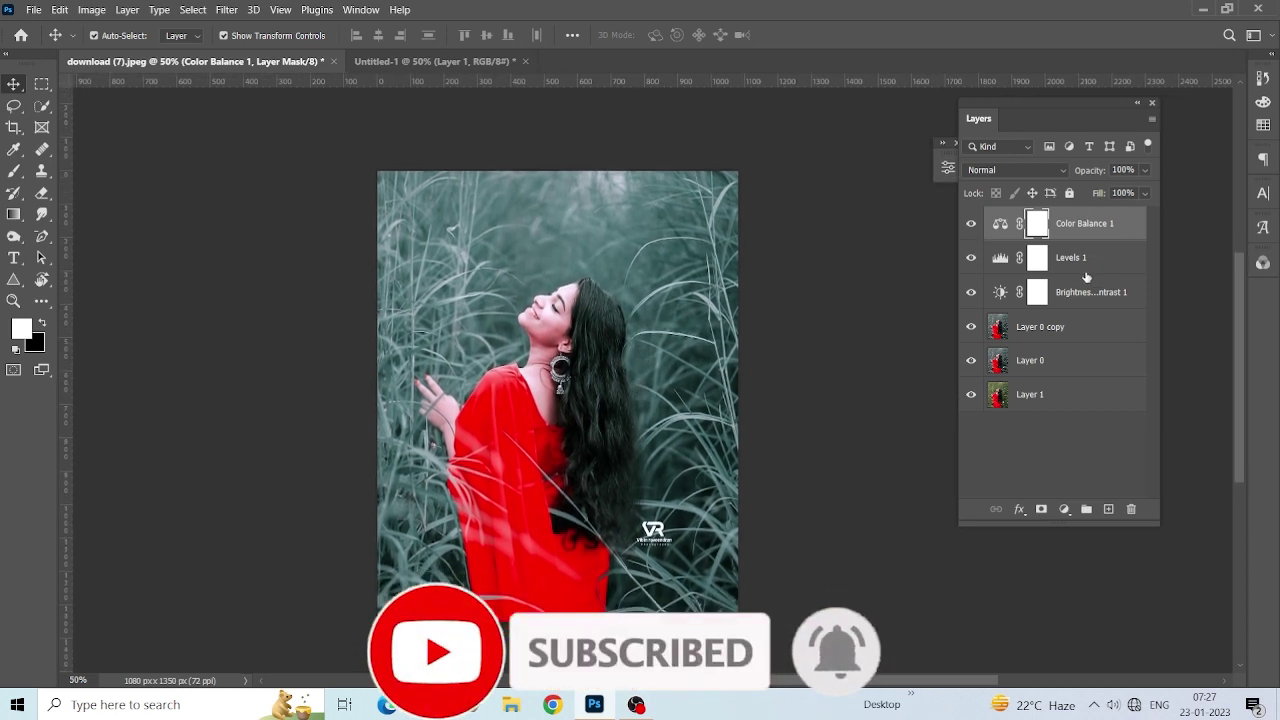
# Merge the Color Balance, Levels and Brightness/Contrast adjustment layers with Layer 0 copy into one layer.
pyautogui.keyDown('shift'); pyautogui.click(1060, 330); pyautogui.keyUp('shift')
pyautogui.rightClick(1068, 224)
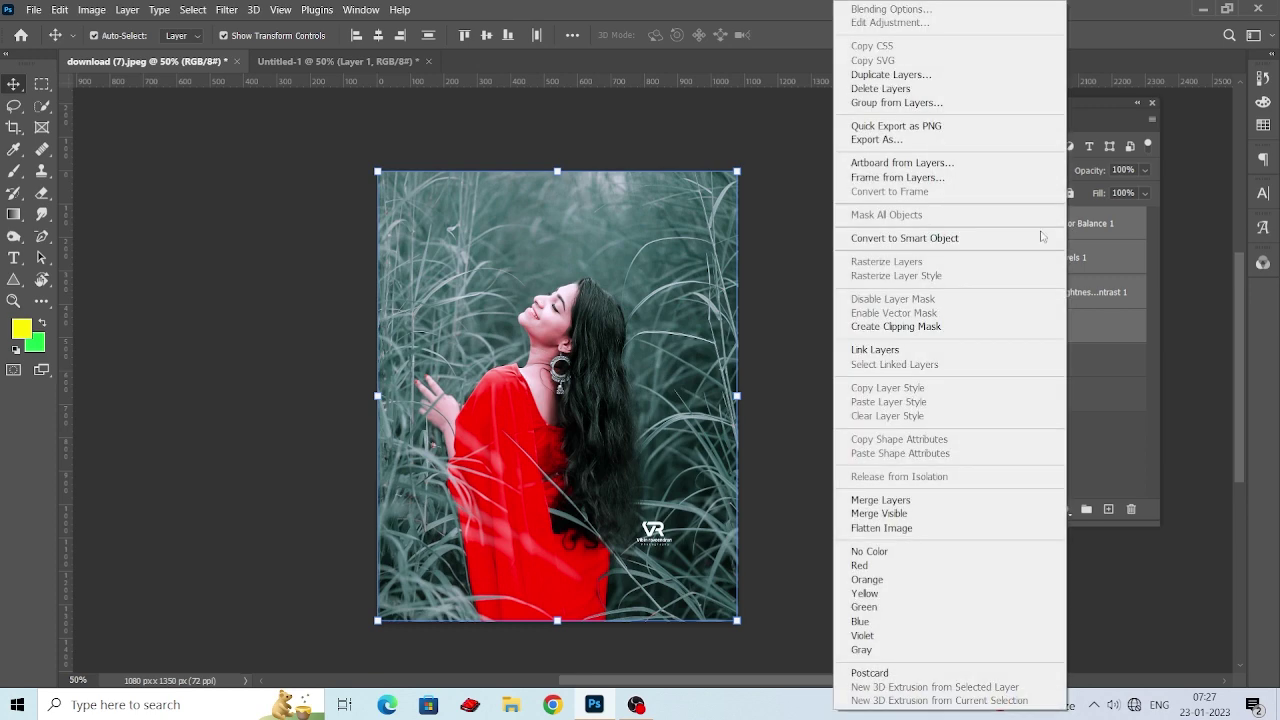
pyautogui.click(928, 497)
pyautogui.click(886, 308)
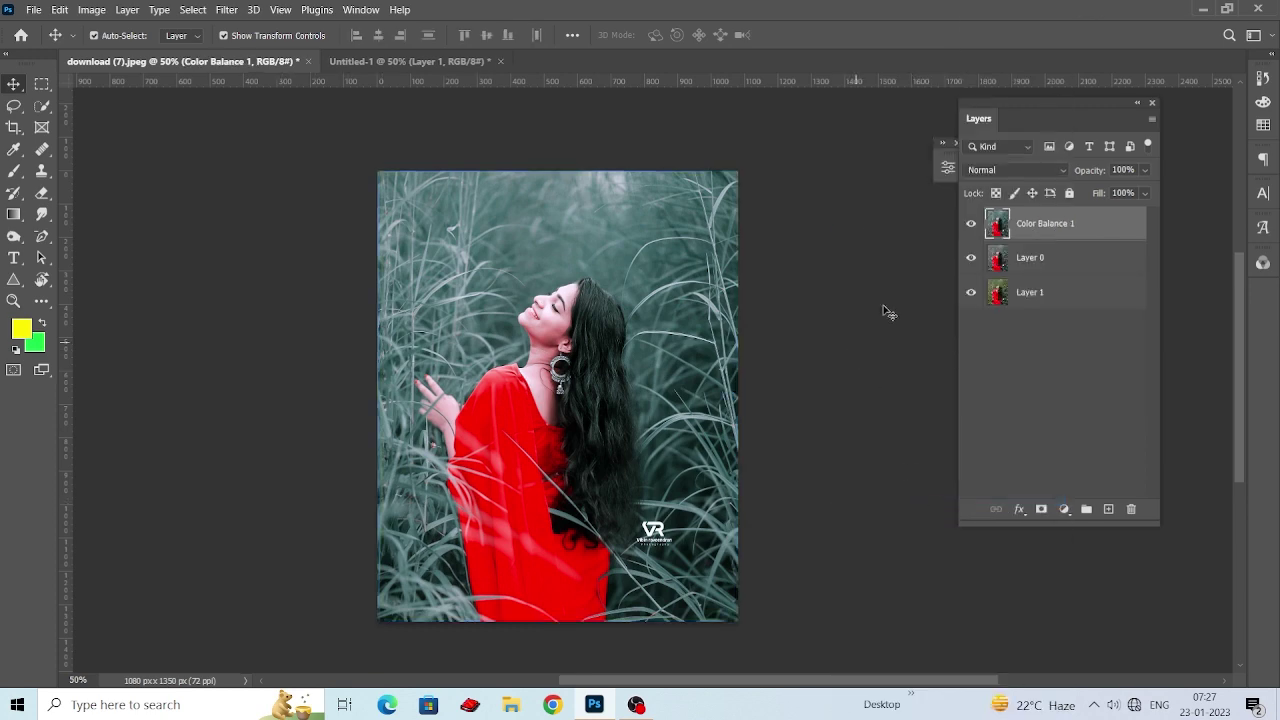
# Hide Layer 0 and toggle the merged layer's visibility to compare the recolouring with the original photo.
pyautogui.click(971, 225)
pyautogui.click(971, 225)
pyautogui.click(971, 225)
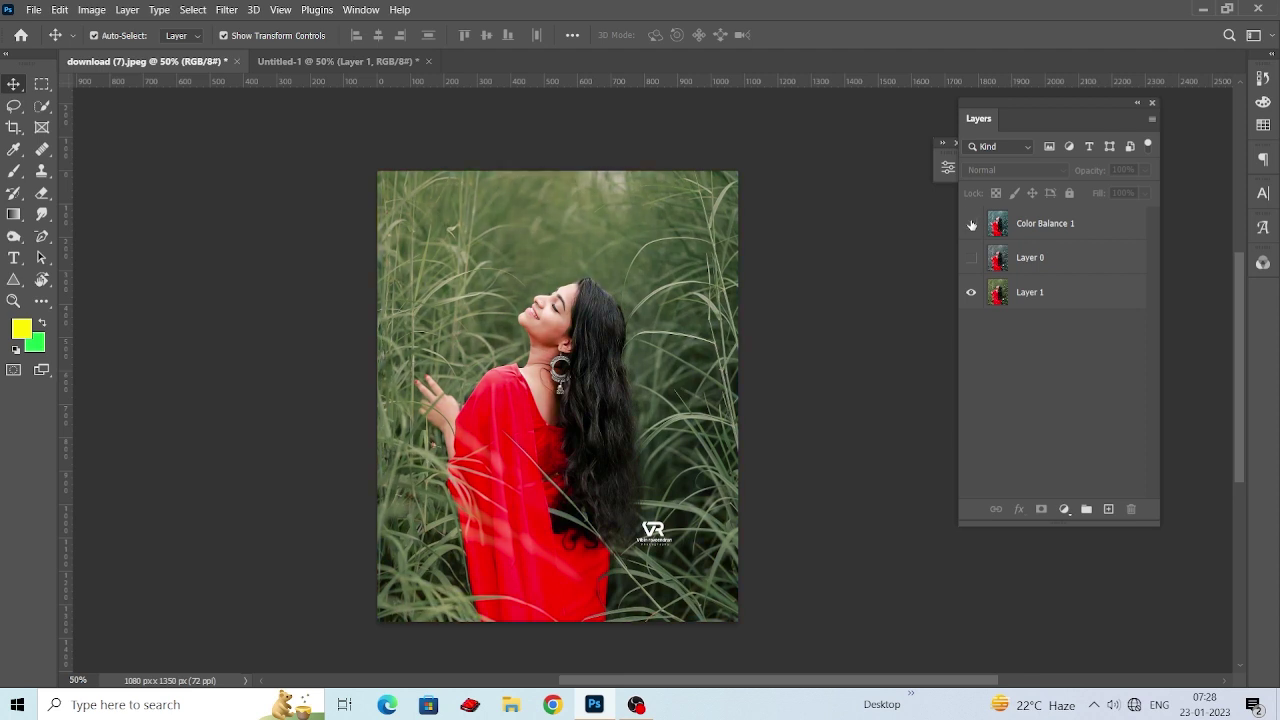
pyautogui.click(971, 225)
pyautogui.scroll(-1, 951, 240)
pyautogui.scroll(2, 951, 240)
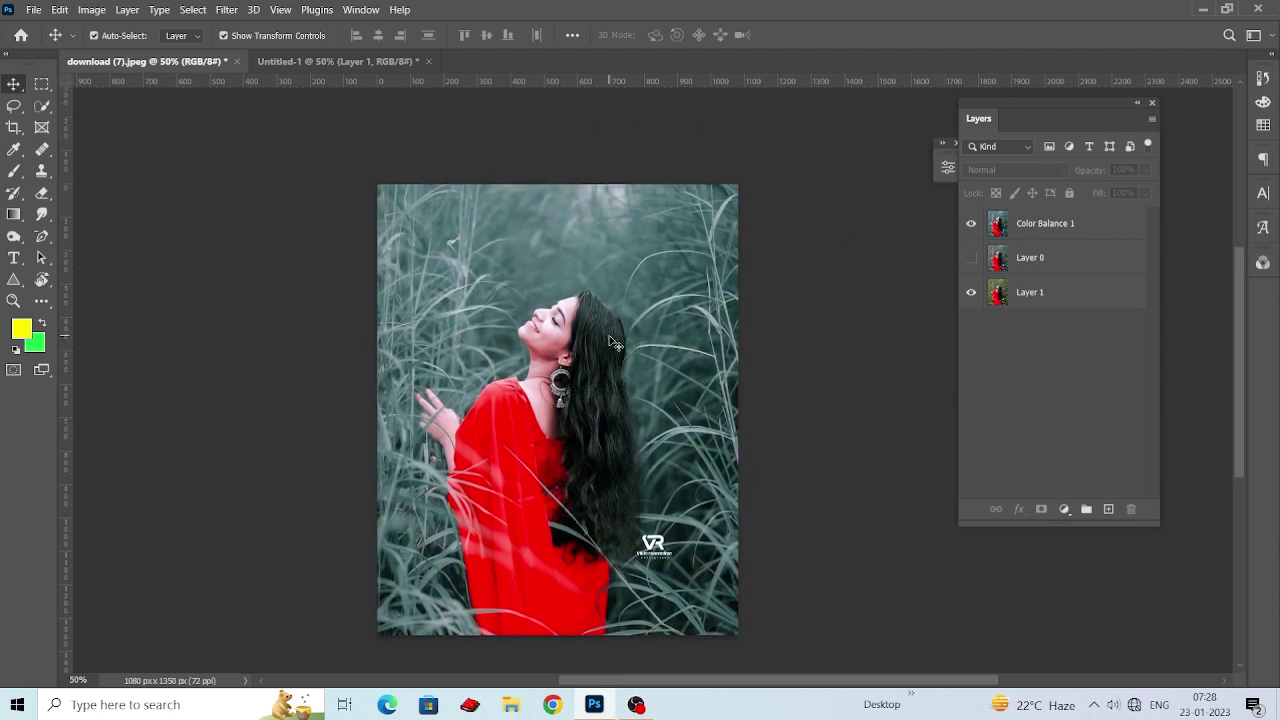
pyautogui.click(972, 224)
pyautogui.click(971, 225)
pyautogui.scroll(-1, 975, 228)
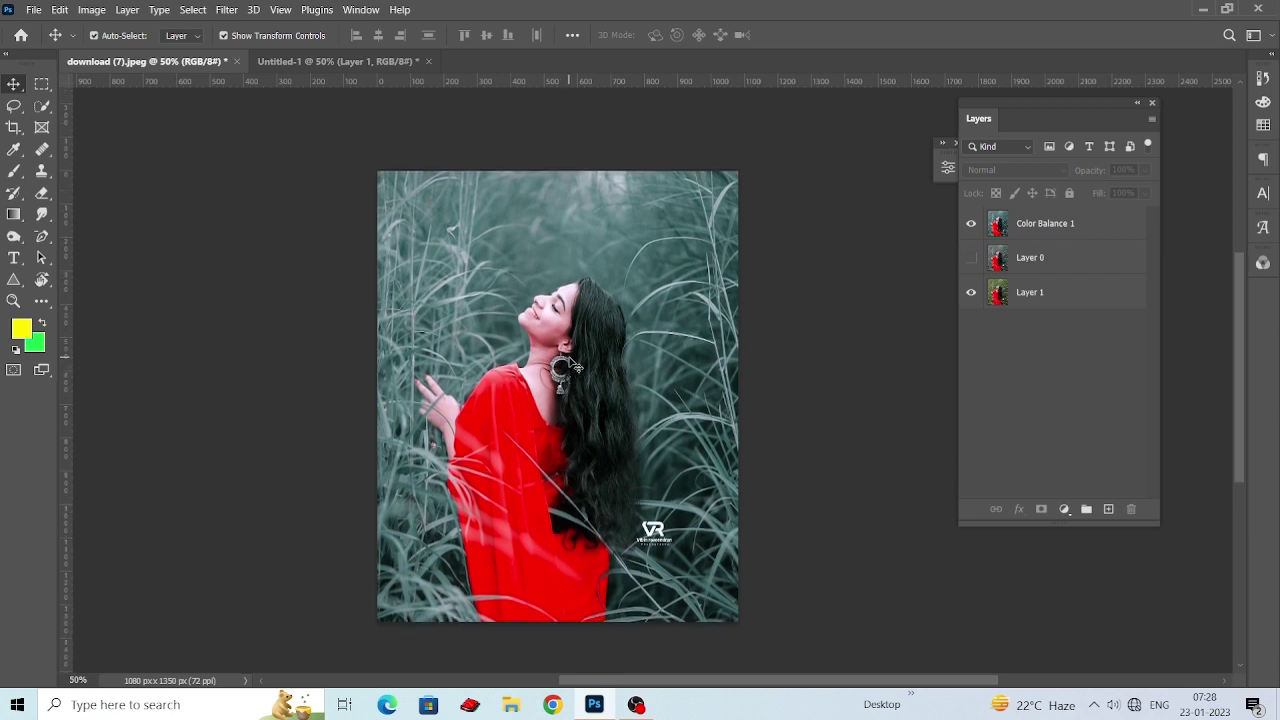
# Duplicate the merged Color Balance 1 layer and open the Camera Raw Filter on the copy.
pyautogui.click(1103, 228)
pyautogui.moveTo(1103, 228); pyautogui.dragTo(1108, 509)
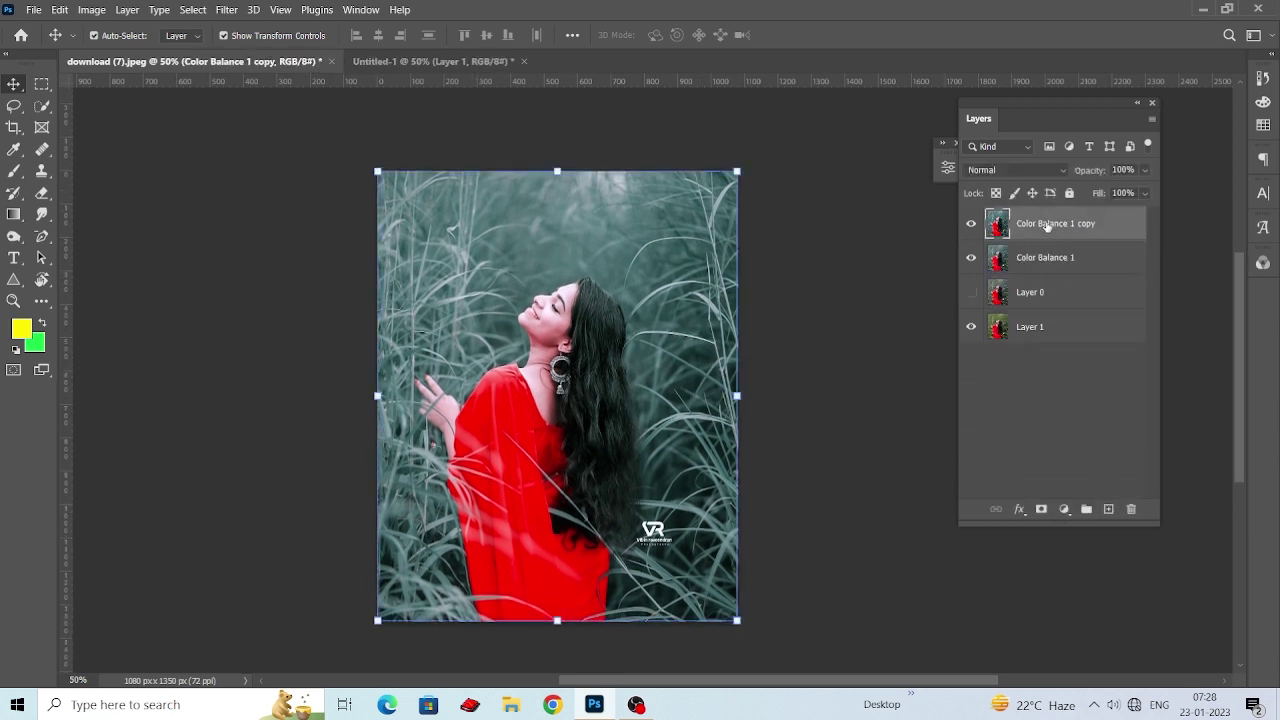
pyautogui.click(226, 9)
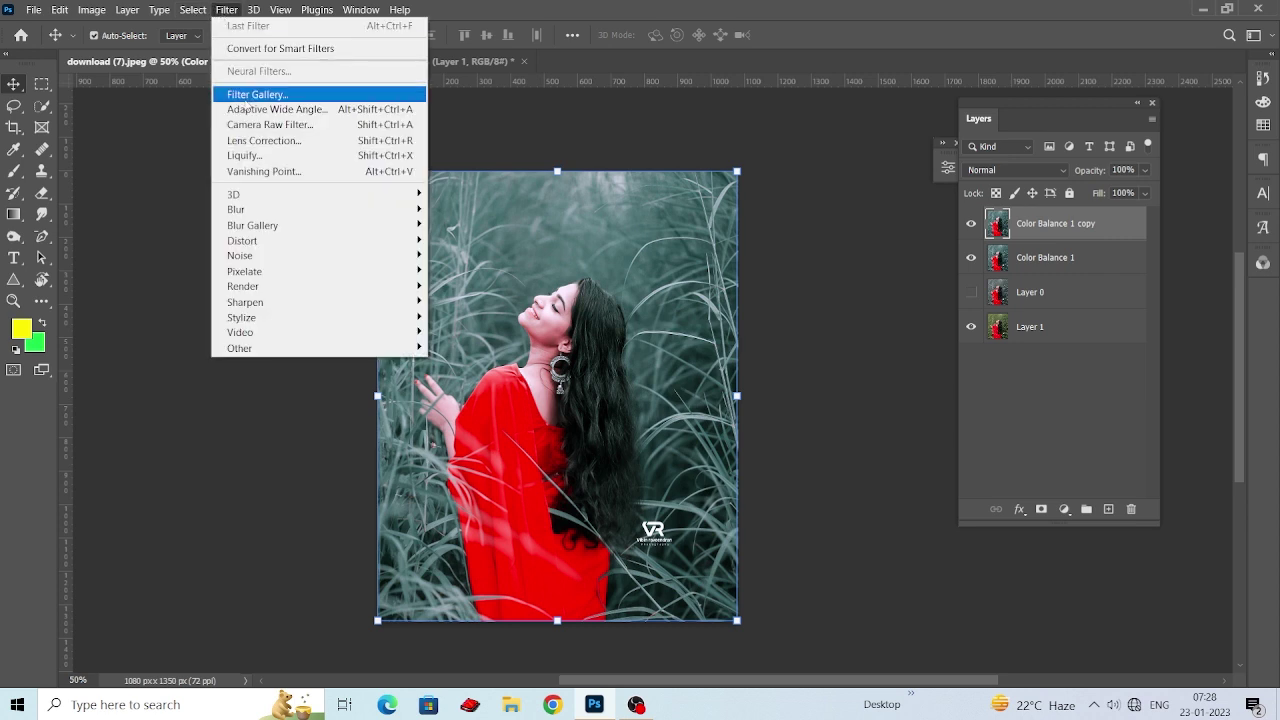
pyautogui.click(276, 126)
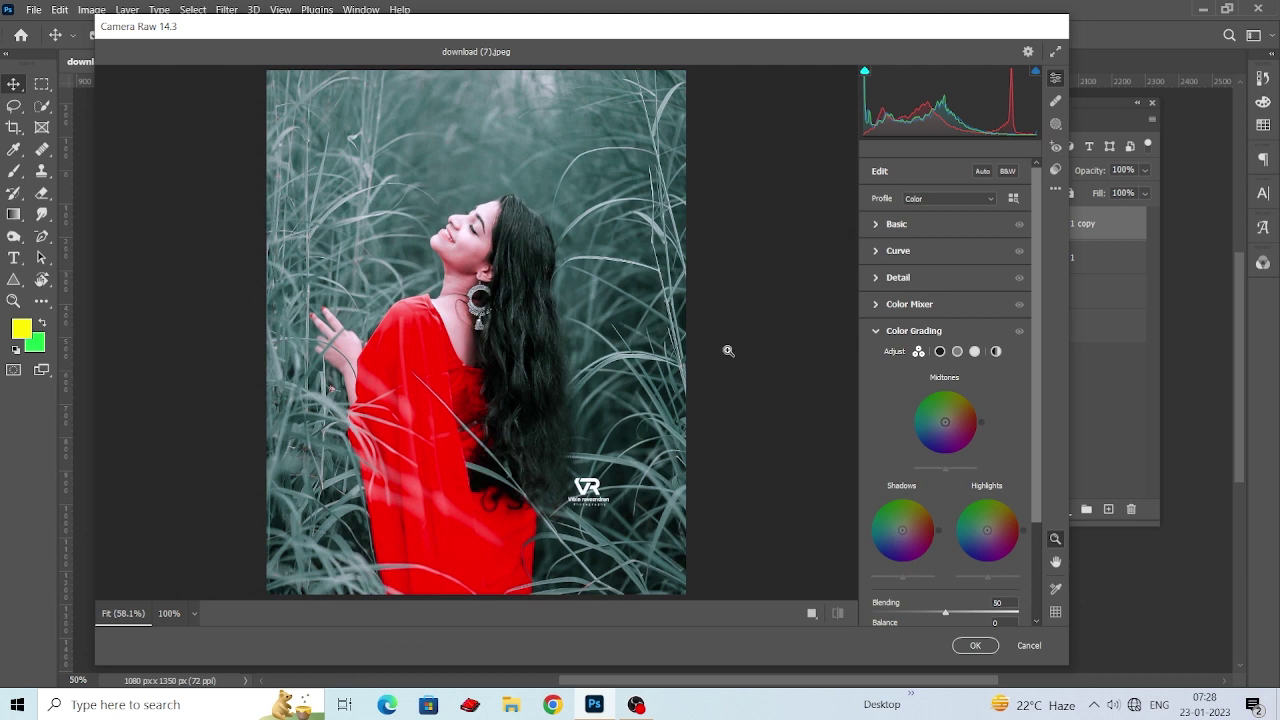
# Set the Contrast to +14 in Camera Raw's Basic adjustments and inspect the portrait up close.
pyautogui.click(881, 225)
pyautogui.scroll(2, 590, 330)
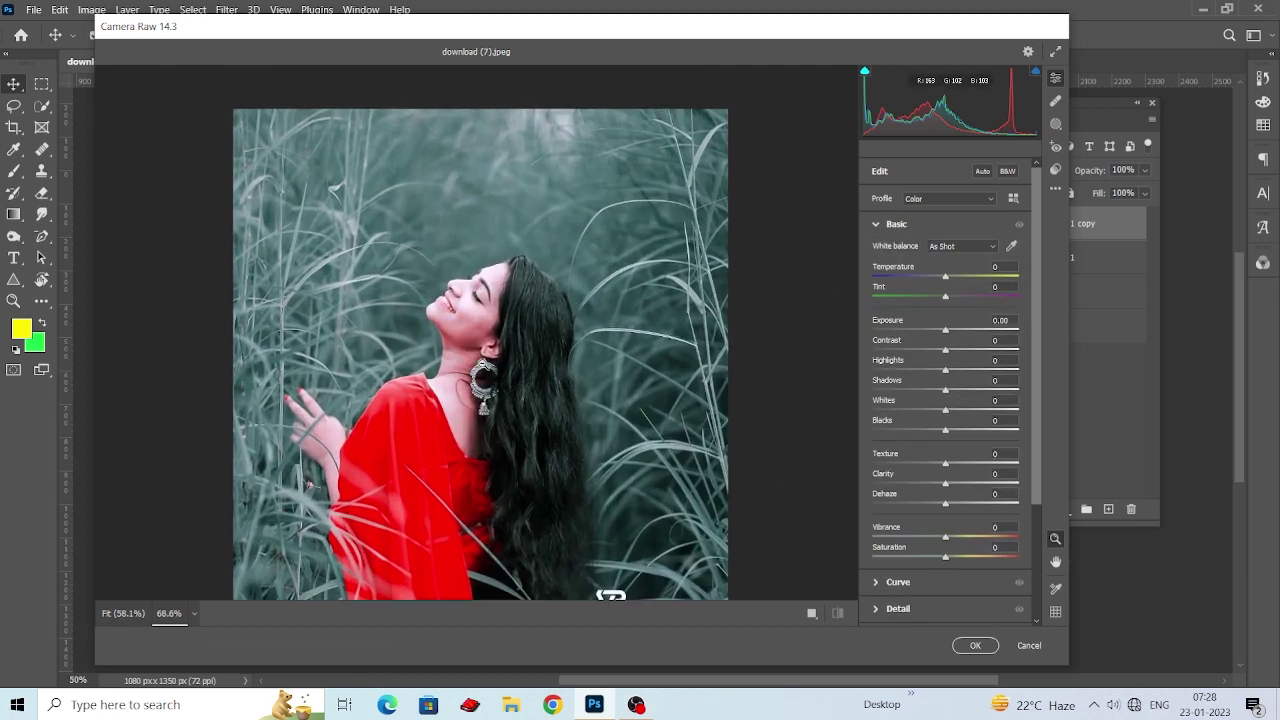
pyautogui.scroll(-1, 470, 345)
pyautogui.moveTo(948, 351); pyautogui.dragTo(959, 362)
pyautogui.scroll(1, 603, 318)
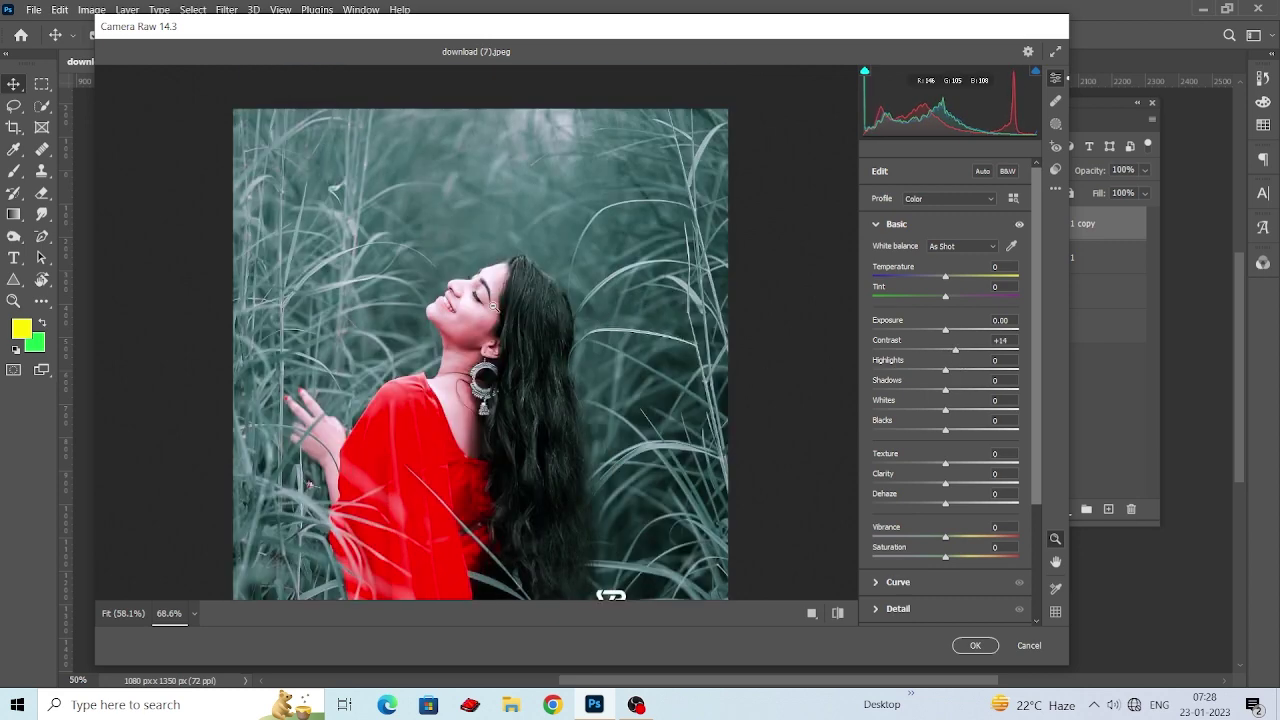
pyautogui.scroll(-1, 523, 334)
pyautogui.scroll(-4, 508, 323)
pyautogui.scroll(5, 508, 323)
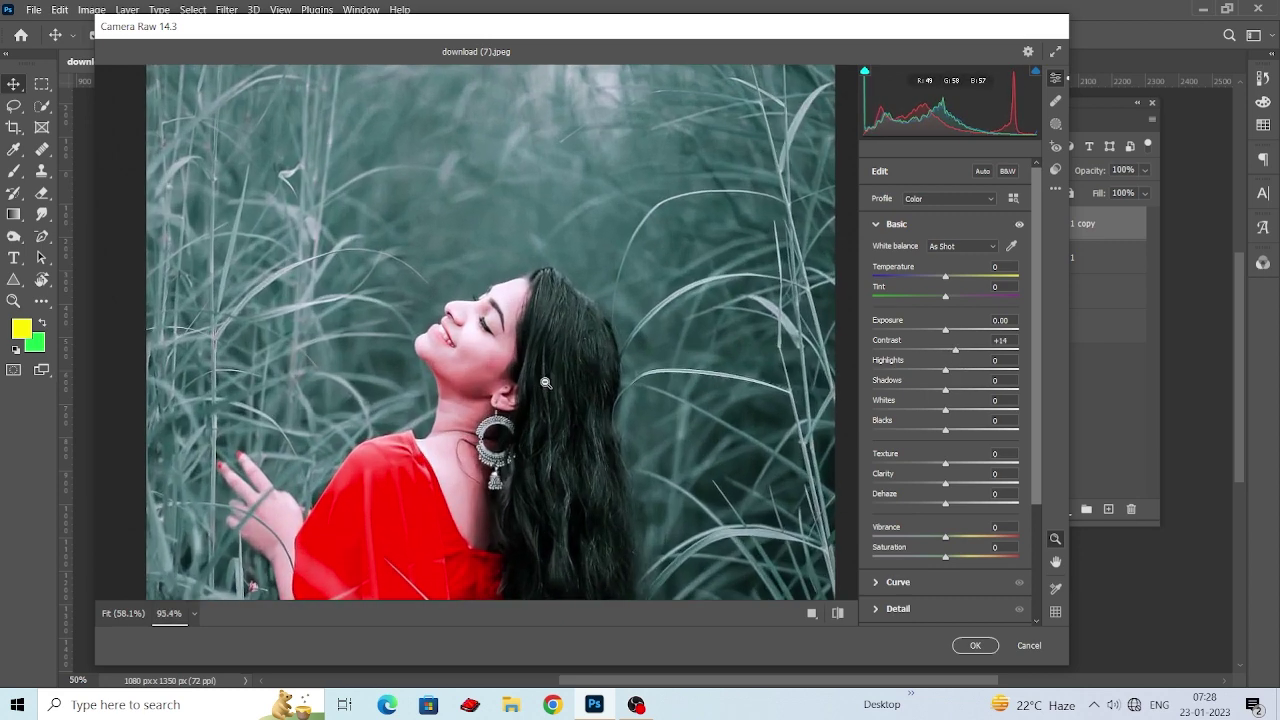
pyautogui.scroll(-3, 502, 372)
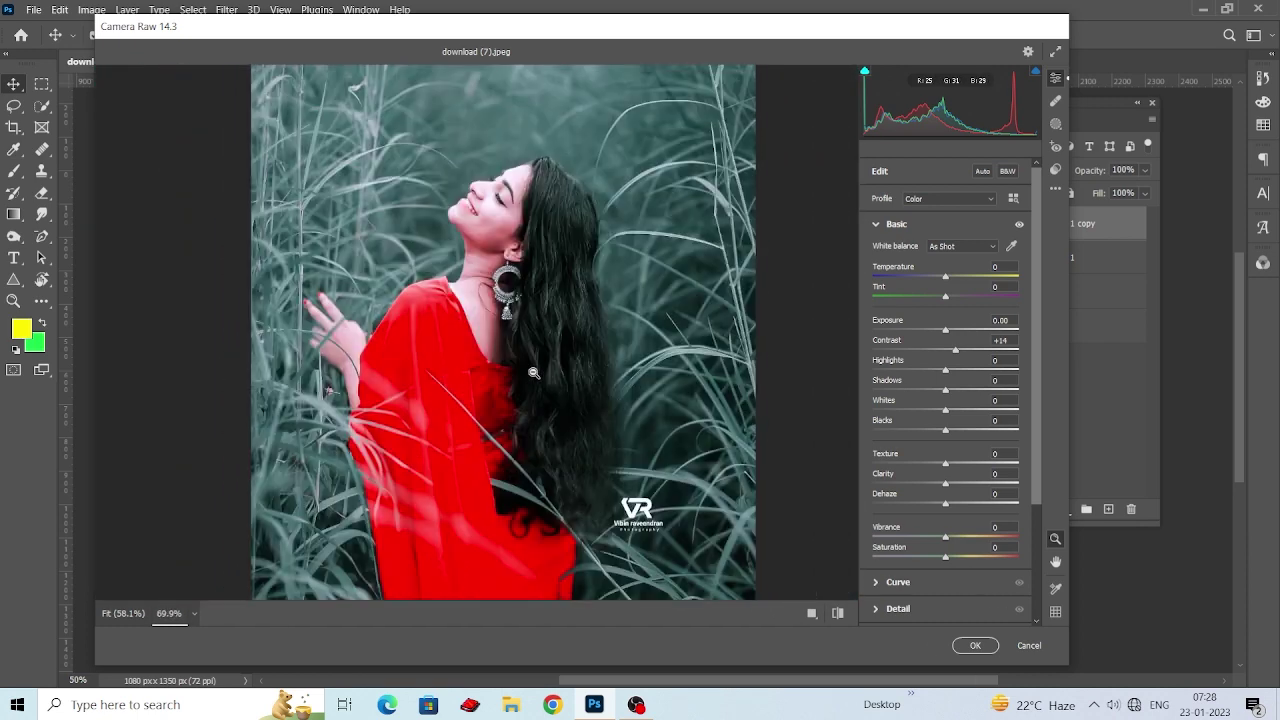
# Set the Highlights to -6 and the Shadows to +17 in the Basic adjustments.
pyautogui.moveTo(946, 372); pyautogui.dragTo(932, 370)
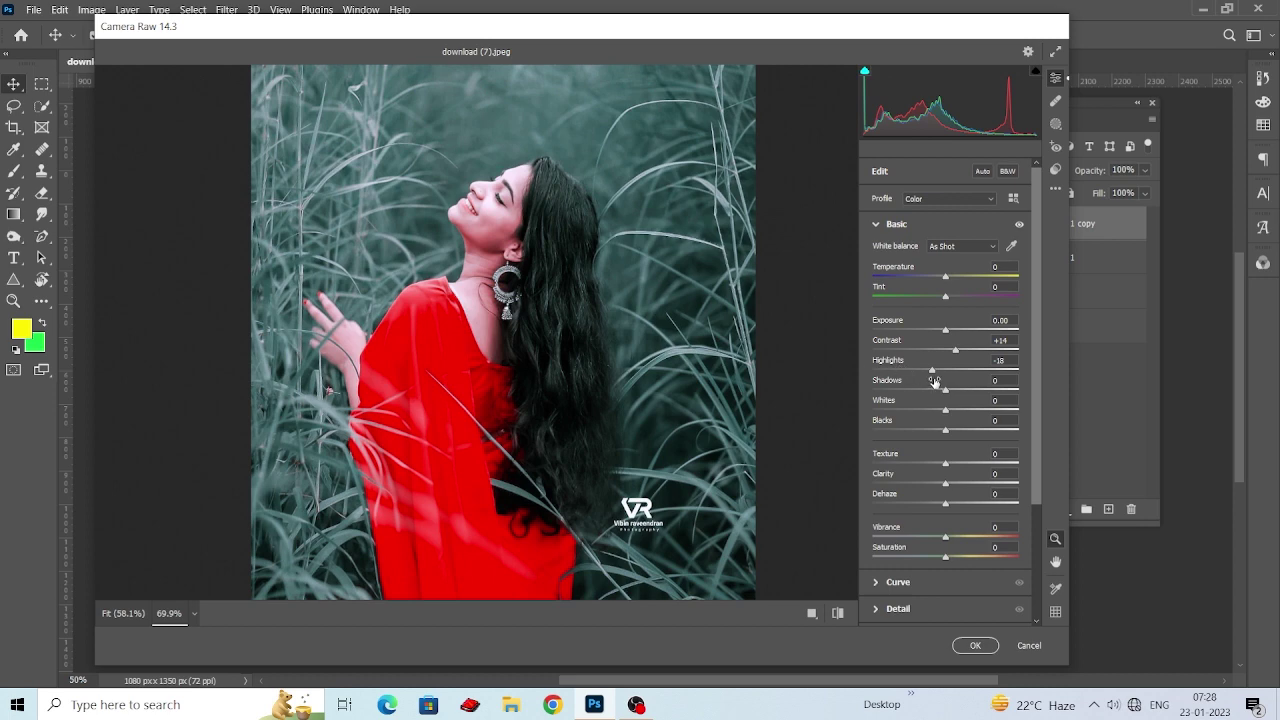
pyautogui.moveTo(932, 373); pyautogui.dragTo(935, 372)
pyautogui.moveTo(946, 390)
pyautogui.mouseDown()
pyautogui.moveTo(971, 394)
pyautogui.moveTo(959, 398)
pyautogui.mouseUp()
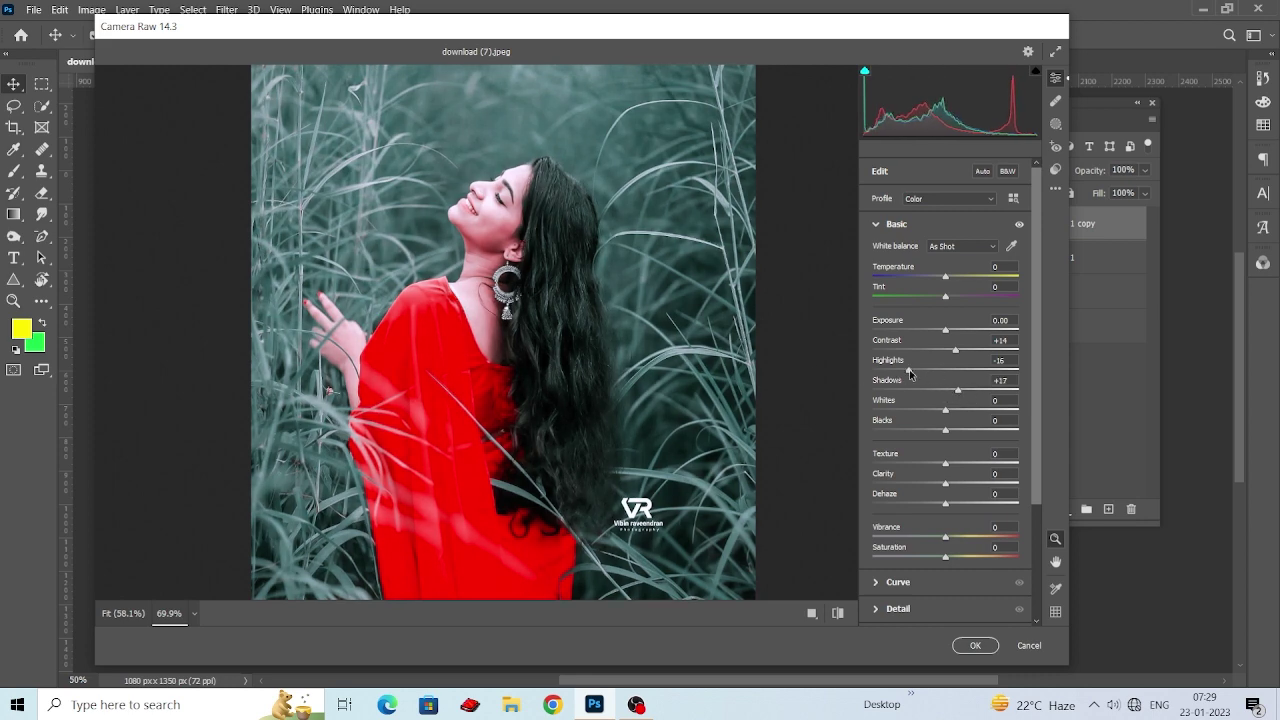
pyautogui.moveTo(909, 369); pyautogui.dragTo(943, 394)
pyautogui.scroll(-2, 519, 362)
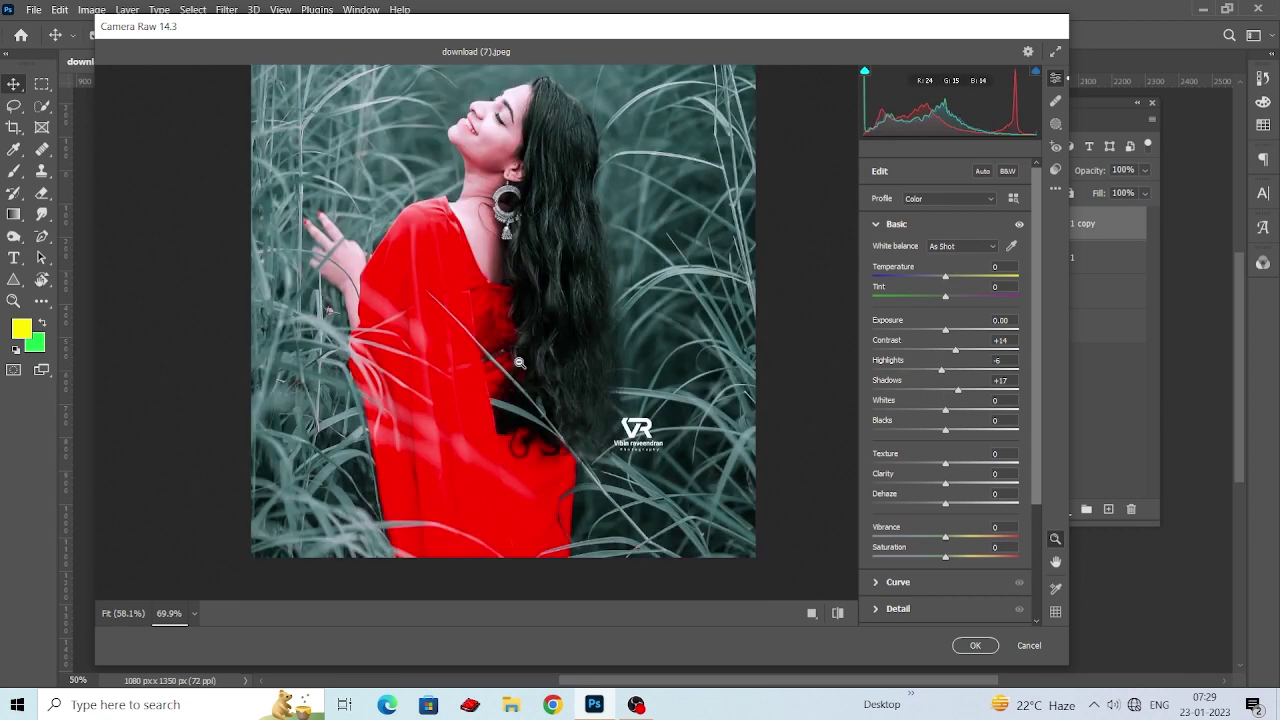
pyautogui.scroll(-3, 519, 362)
pyautogui.scroll(3, 546, 366)
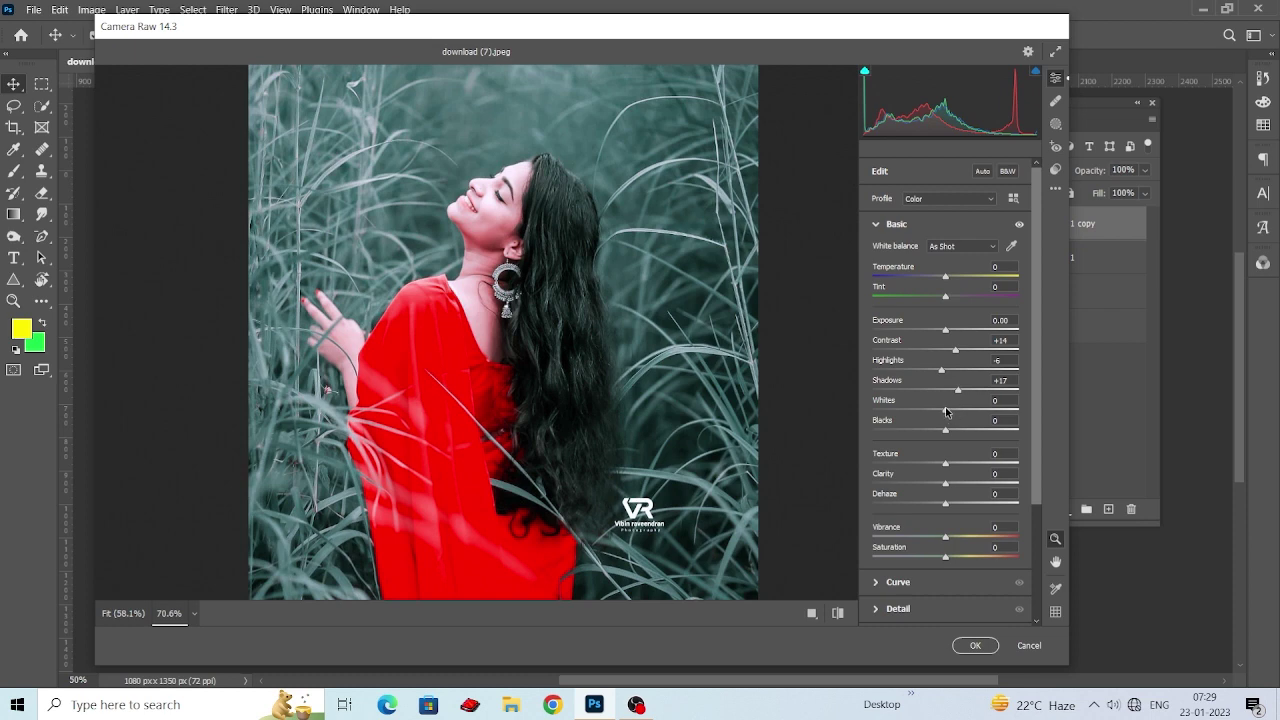
# Set the Whites to -28, the Blacks to +10 and the Texture to -13.
pyautogui.moveTo(945, 411); pyautogui.dragTo(937, 469)
pyautogui.scroll(3, 558, 366)
pyautogui.scroll(-3, 562, 366)
pyautogui.scroll(2, 621, 393)
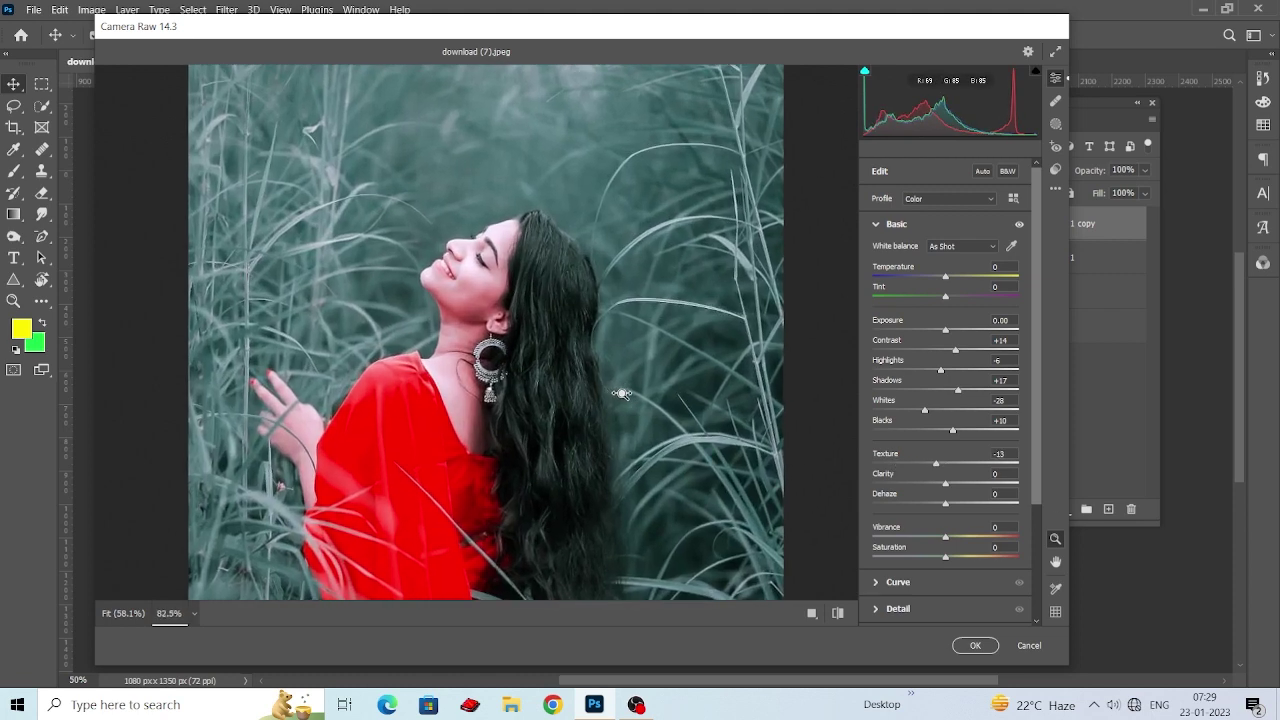
pyautogui.scroll(2, 480, 395)
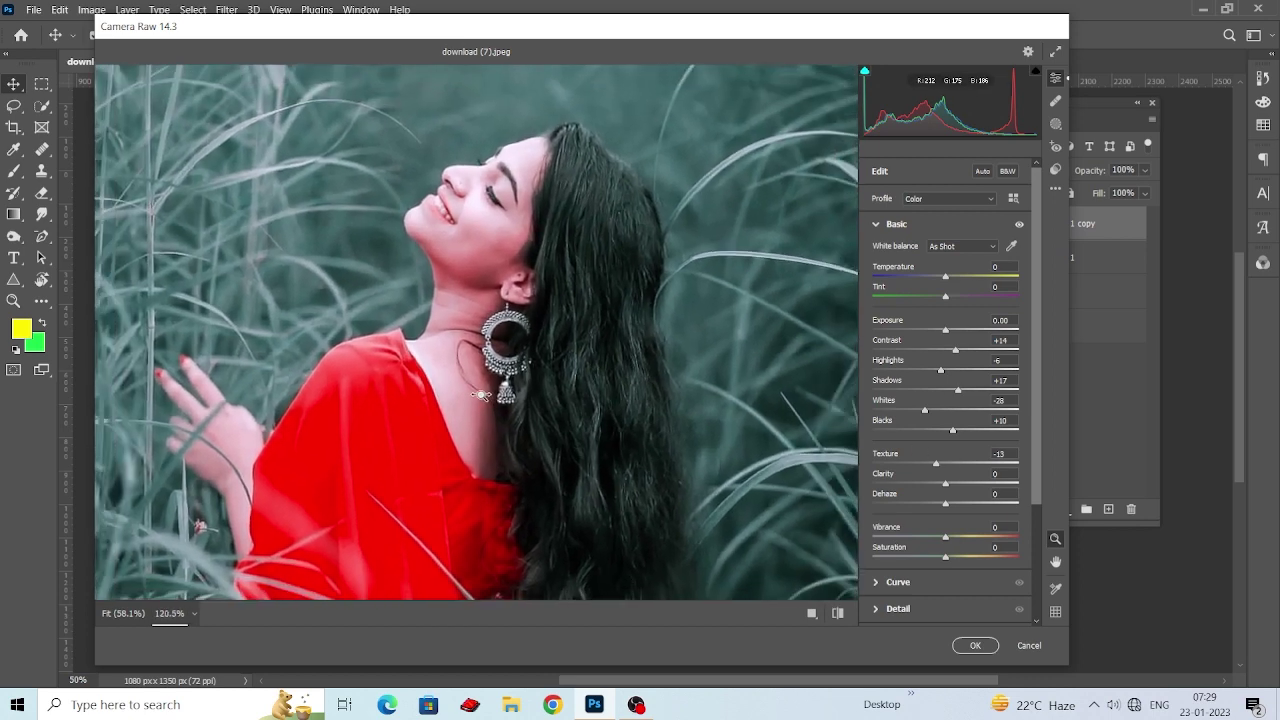
pyautogui.scroll(-3, 482, 395)
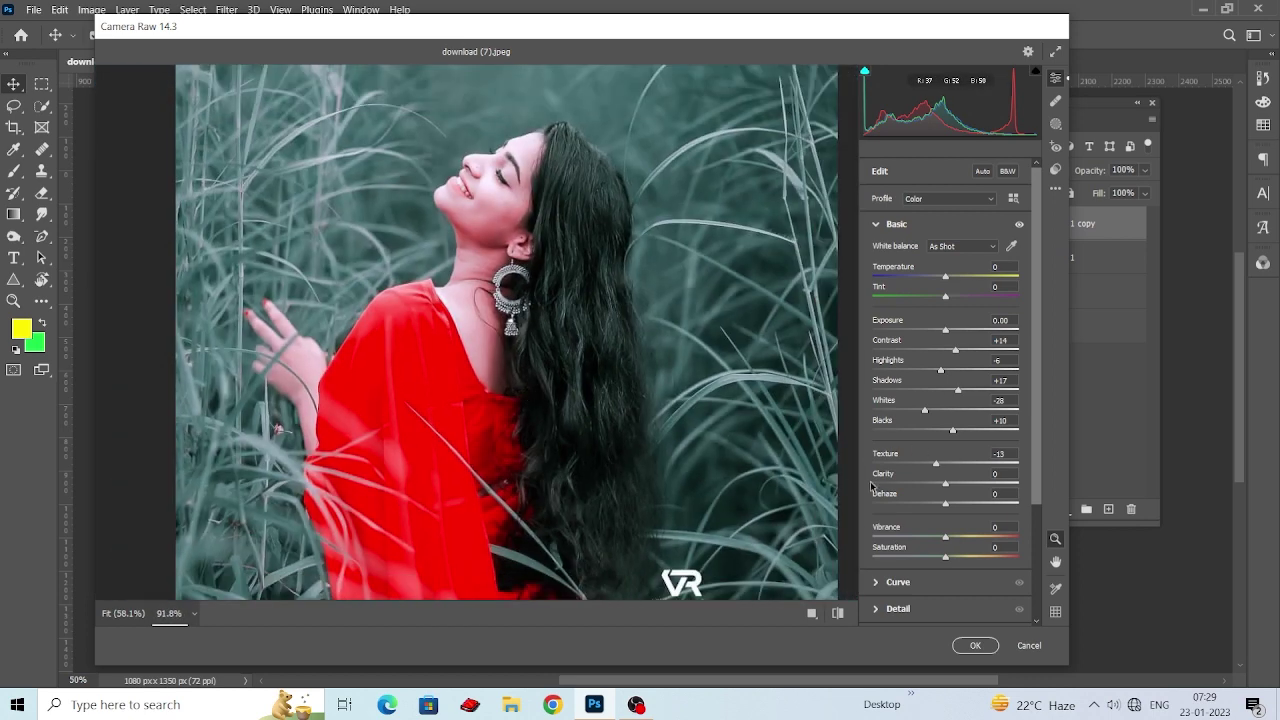
# Set the Clarity to +27 and the Dehaze to +46, and compare the result with the default settings.
pyautogui.moveTo(944, 480)
pyautogui.mouseDown()
pyautogui.moveTo(920, 482)
pyautogui.moveTo(964, 482)
pyautogui.mouseUp()
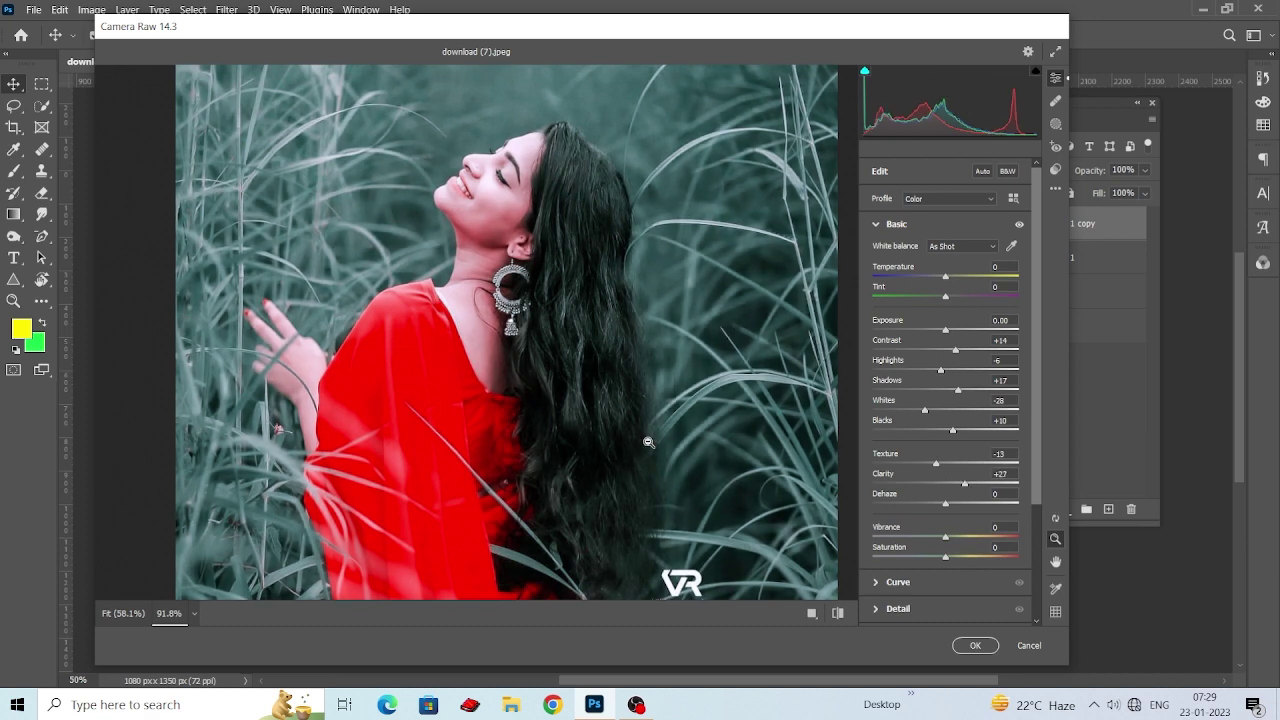
pyautogui.moveTo(660, 434)
pyautogui.mouseDown()
pyautogui.moveTo(646, 423)
pyautogui.moveTo(664, 428)
pyautogui.mouseUp()
pyautogui.moveTo(592, 394); pyautogui.dragTo(662, 428)
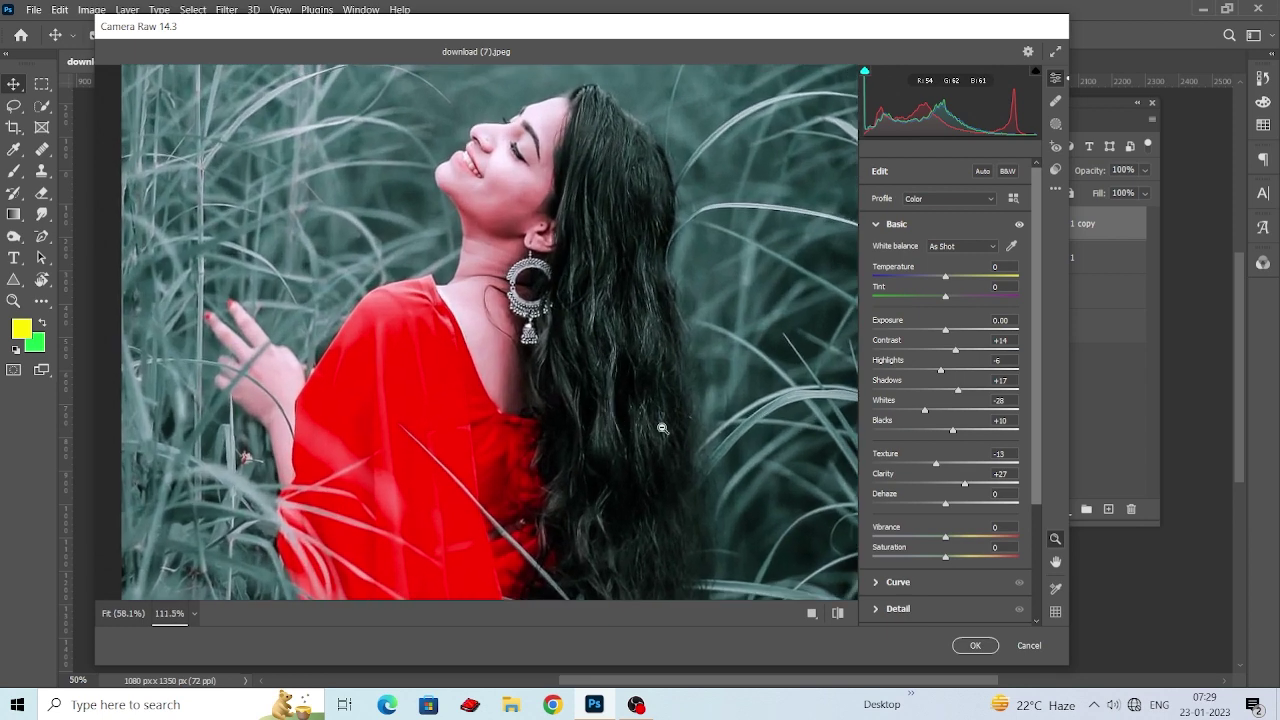
pyautogui.moveTo(946, 504); pyautogui.dragTo(975, 509)
pyautogui.moveTo(744, 442); pyautogui.dragTo(523, 362)
pyautogui.scroll(-1, 523, 352)
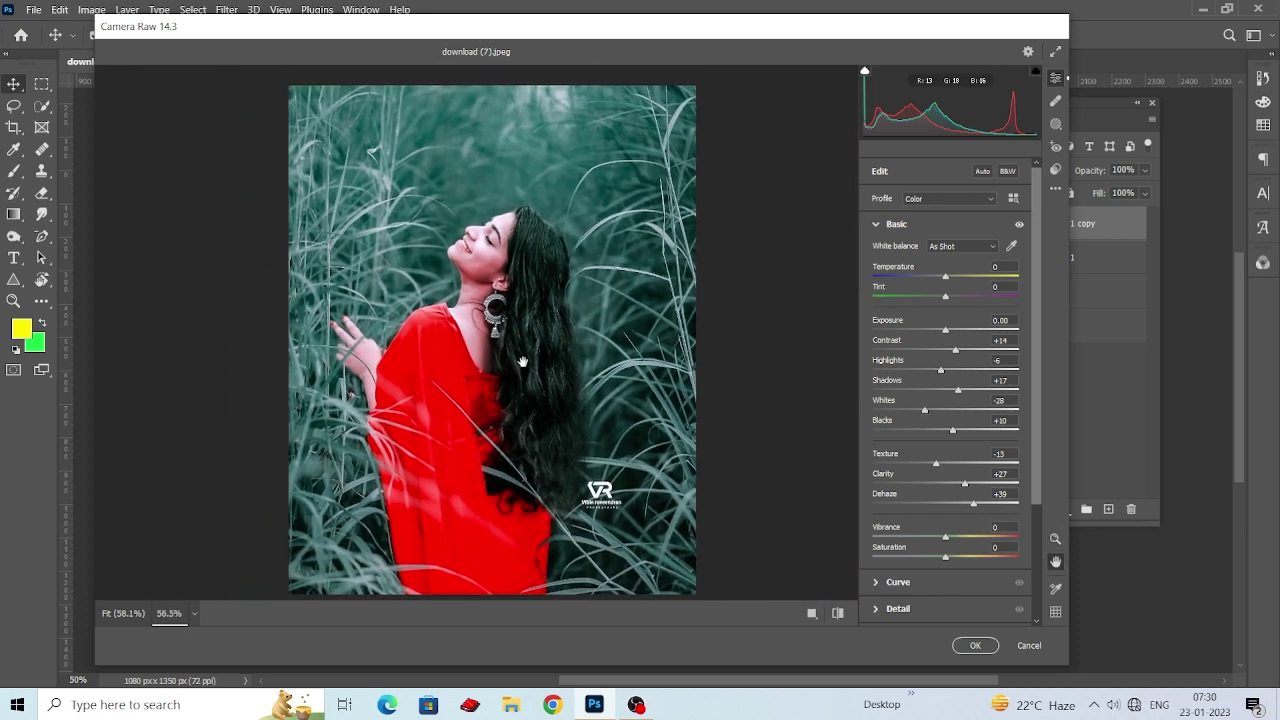
pyautogui.moveTo(977, 508); pyautogui.dragTo(978, 508)
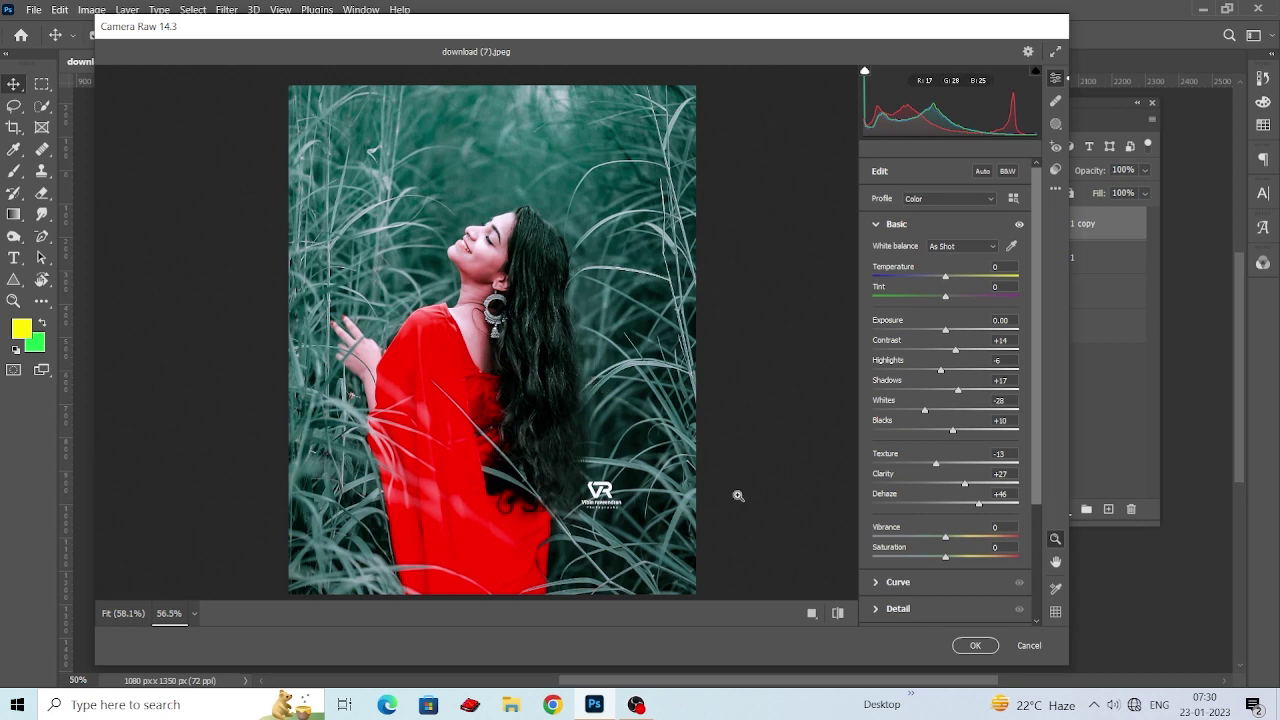
pyautogui.click(841, 611)
pyautogui.click(841, 611)
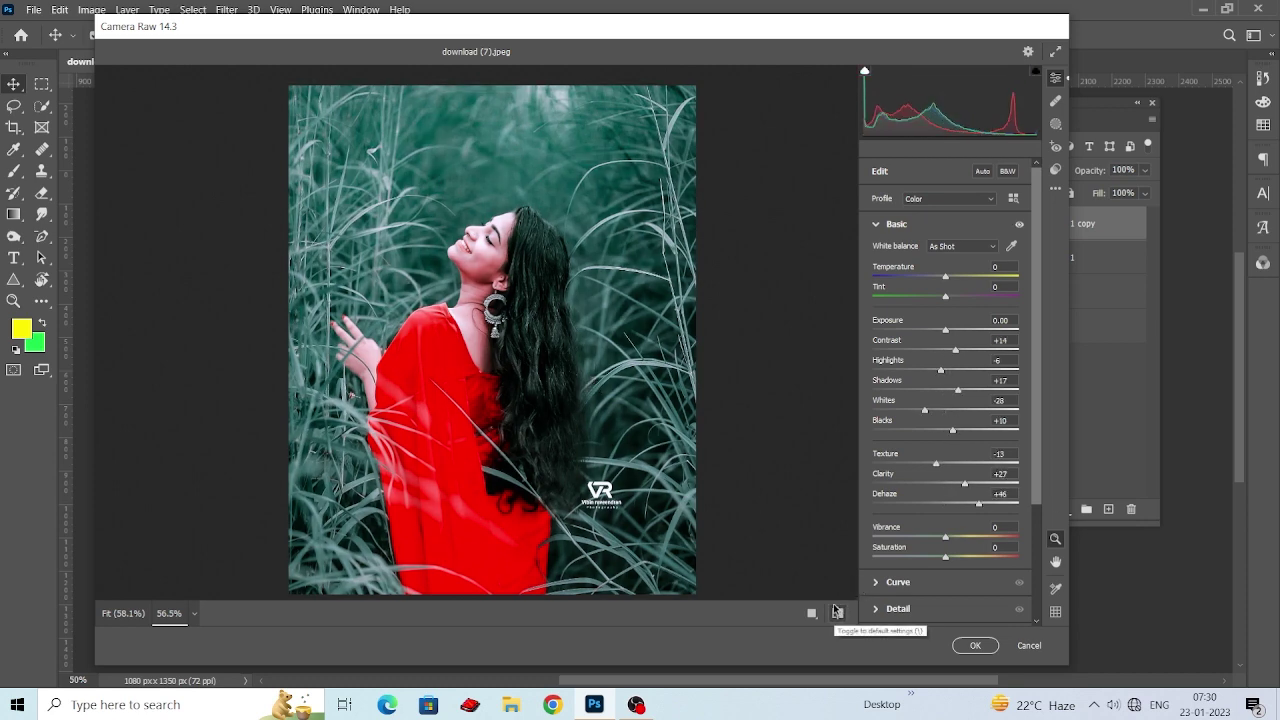
# Set the Vibrance to -4 and the Saturation to +1 in the Basic adjustments.
pyautogui.scroll(3, 476, 347)
pyautogui.scroll(-3, 476, 347)
pyautogui.scroll(1, 476, 347)
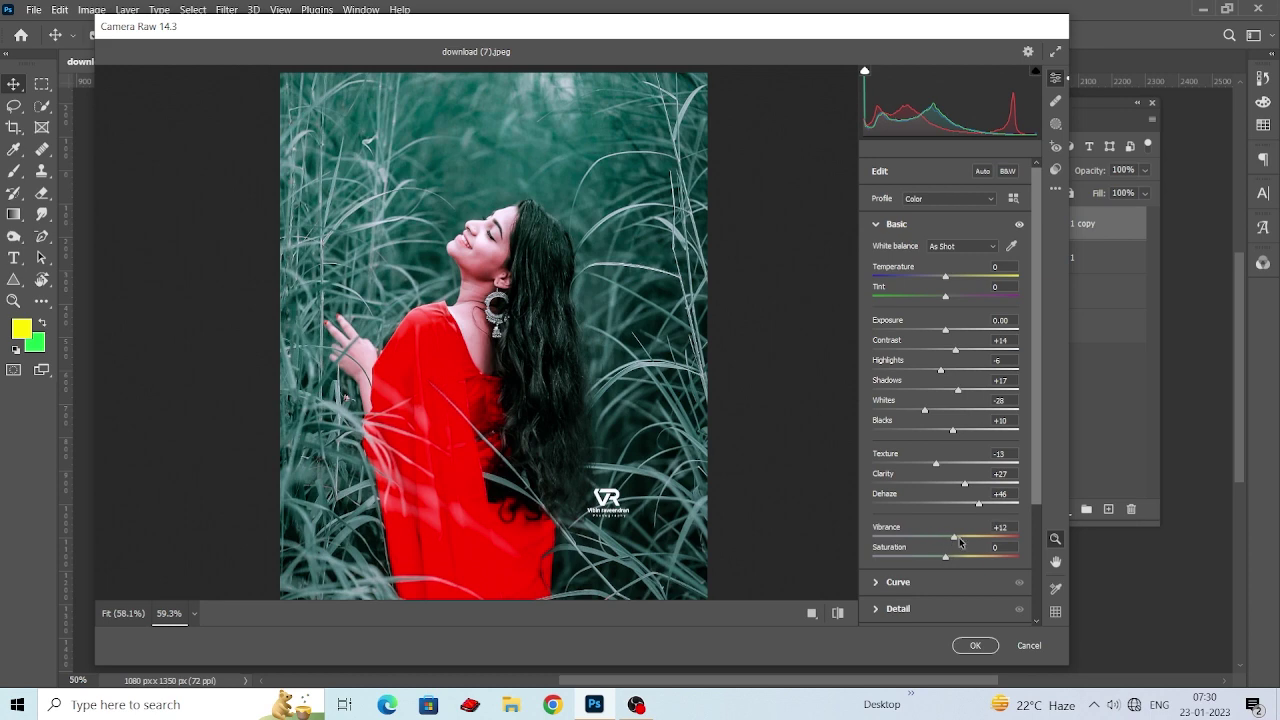
pyautogui.moveTo(960, 543); pyautogui.dragTo(917, 541)
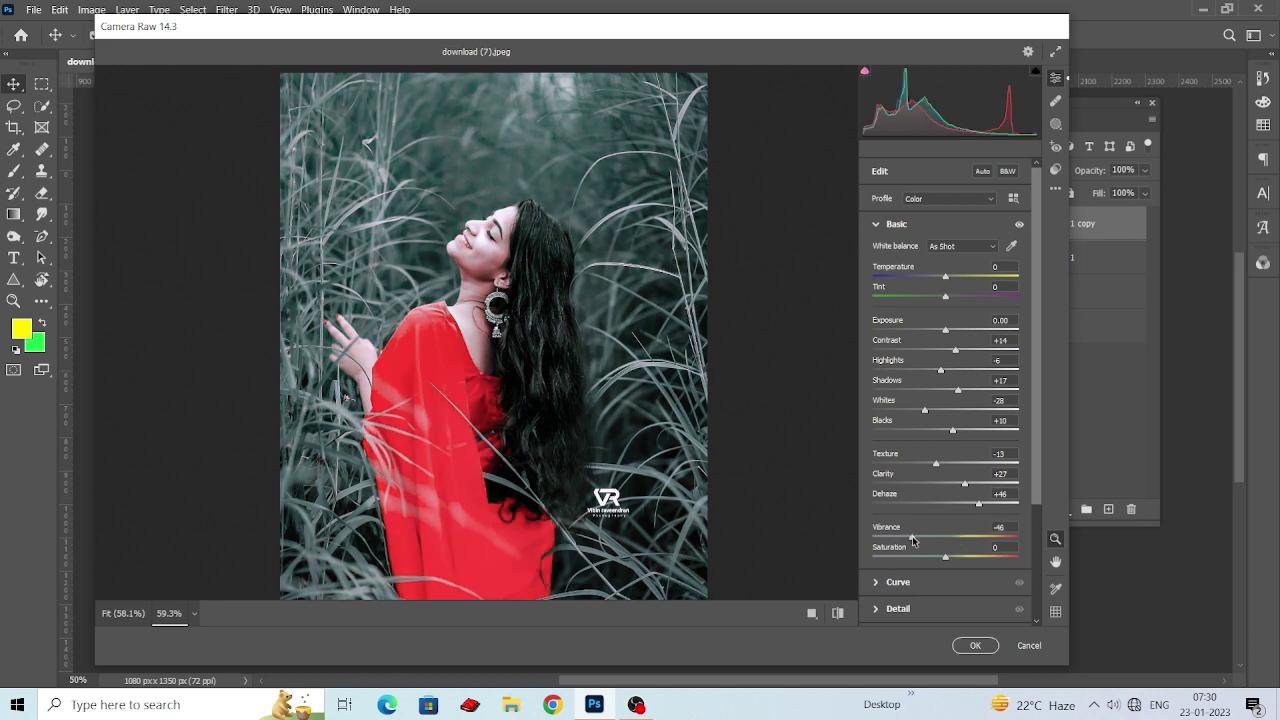
pyautogui.moveTo(912, 538)
pyautogui.mouseDown()
pyautogui.moveTo(815, 528)
pyautogui.moveTo(951, 543)
pyautogui.moveTo(945, 559)
pyautogui.moveTo(810, 532)
pyautogui.moveTo(930, 530)
pyautogui.mouseUp()
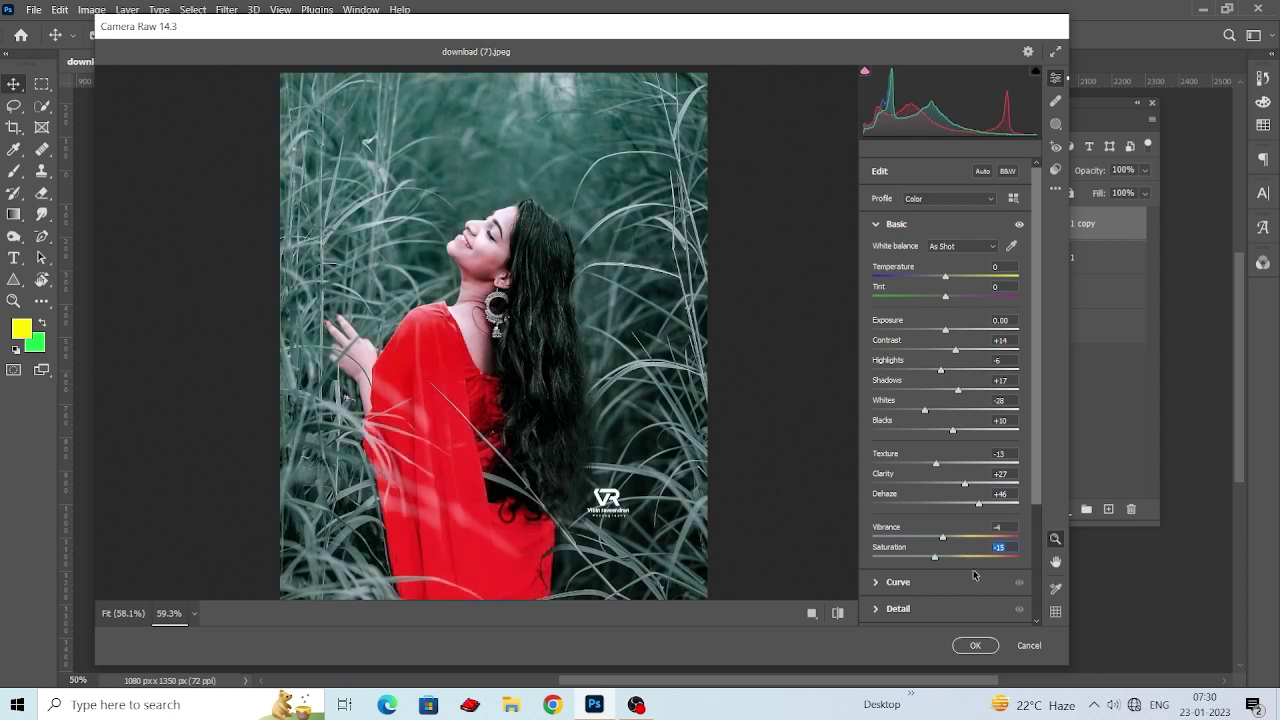
pyautogui.write('1')
pyautogui.scroll(-1, 658, 452)
pyautogui.scroll(-2, 546, 410)
pyautogui.scroll(1, 530, 406)
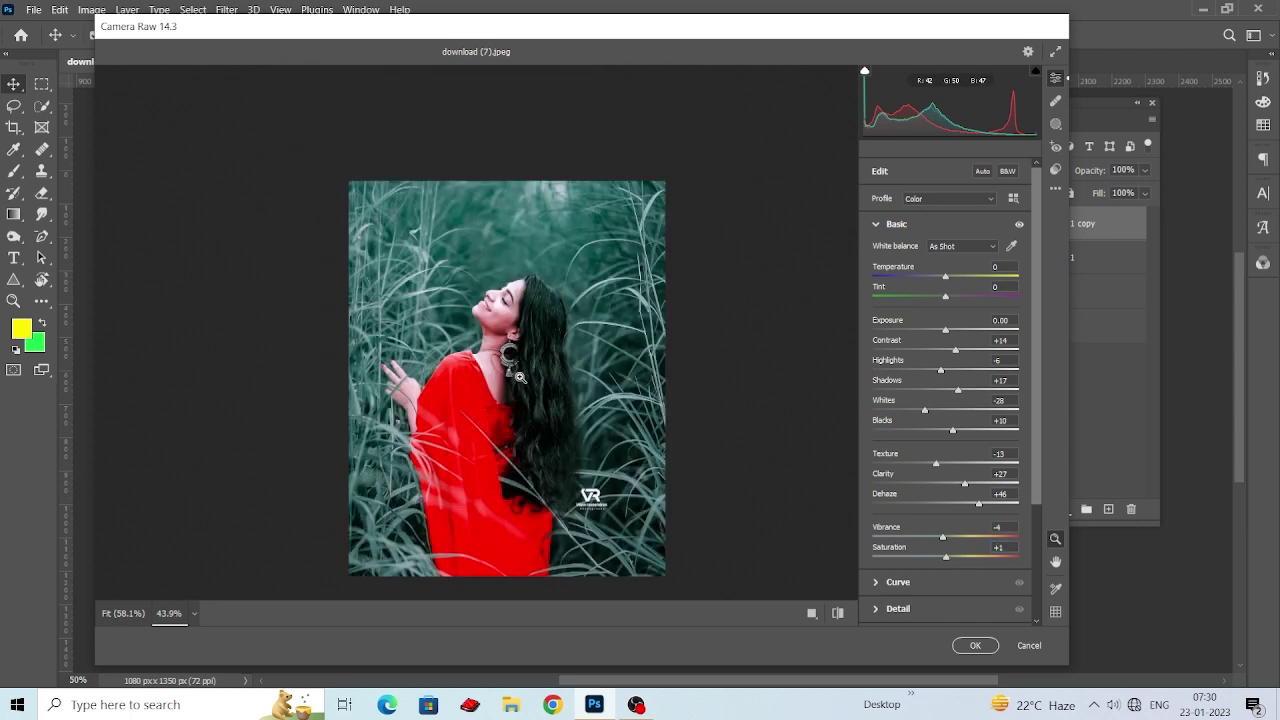
# Add a midtone point to the red channel's tone curve at input 134 and output 135.
pyautogui.scroll(-1, 912, 427)
pyautogui.scroll(-1, 911, 422)
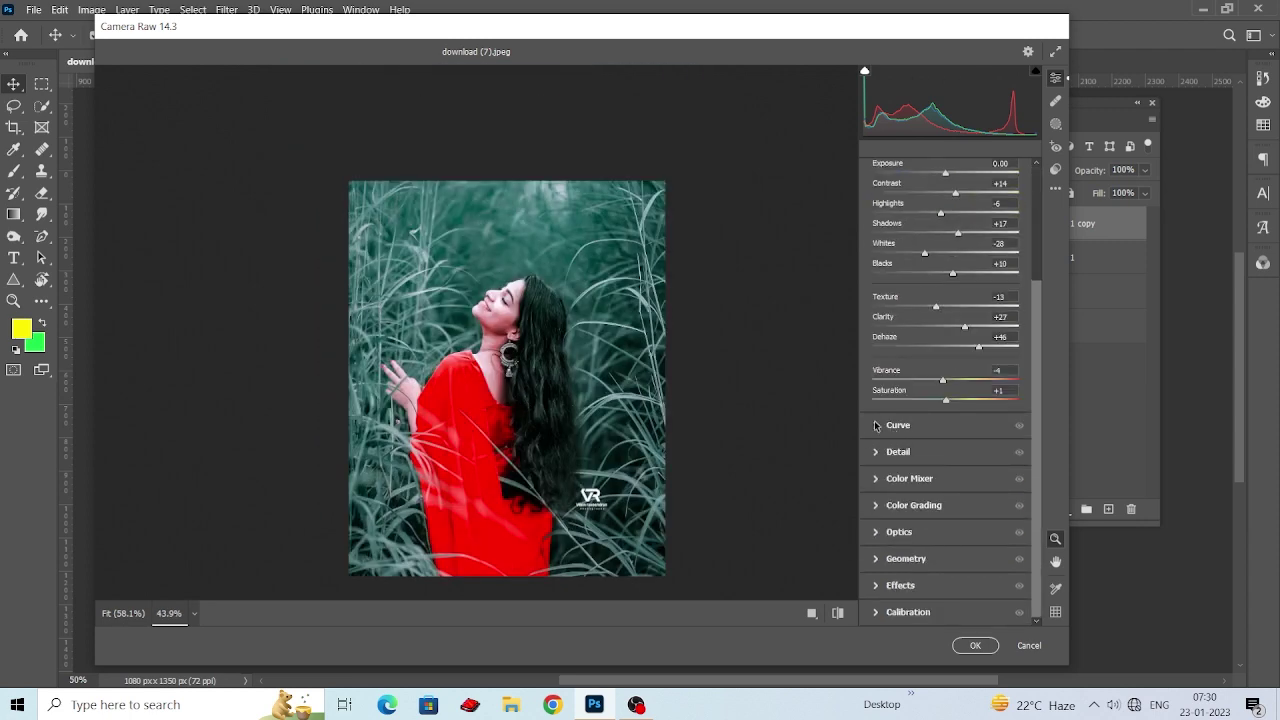
pyautogui.click(876, 425)
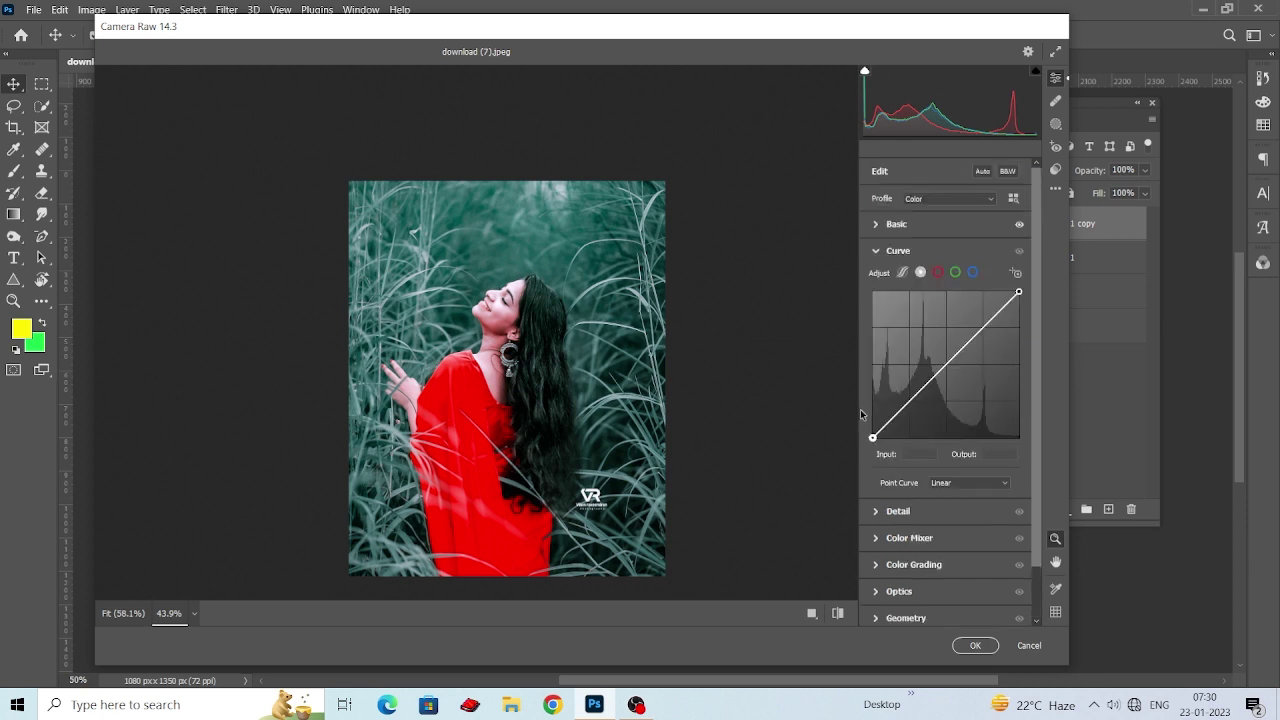
pyautogui.click(939, 273)
pyautogui.scroll(2, 475, 380)
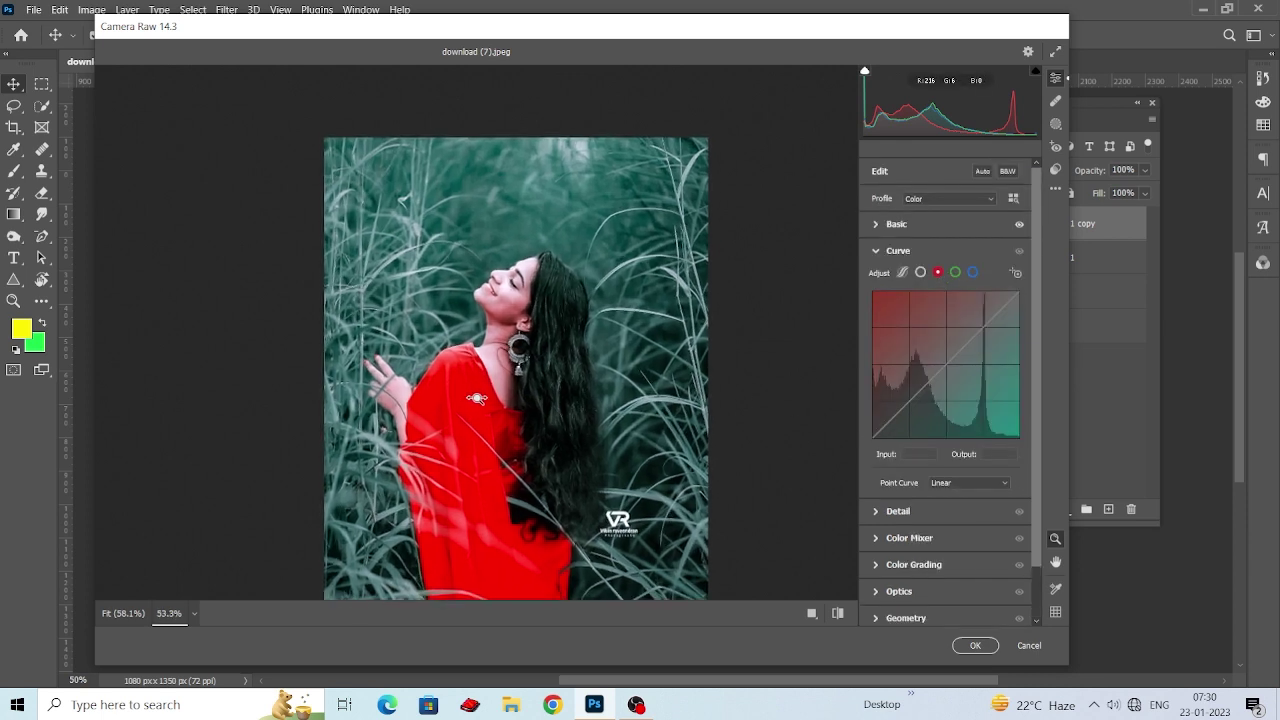
pyautogui.moveTo(951, 358)
pyautogui.mouseDown()
pyautogui.moveTo(958, 367)
pyautogui.moveTo(954, 357)
pyautogui.mouseUp()
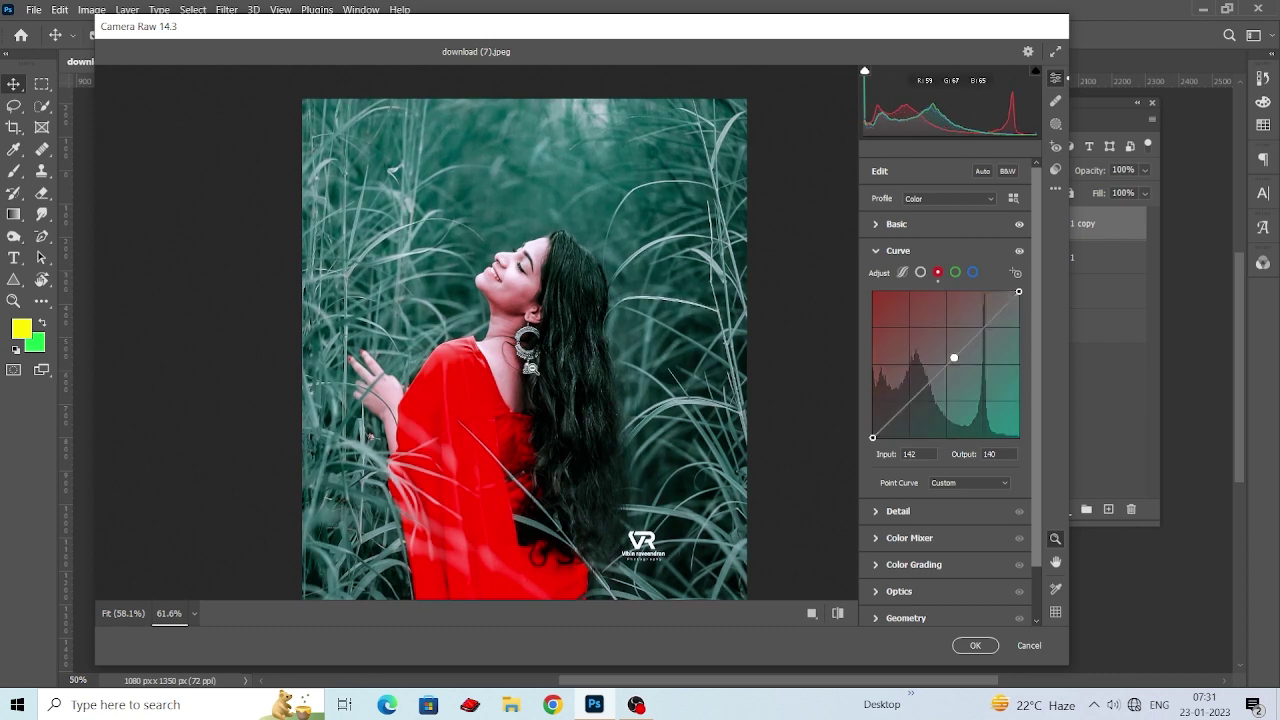
pyautogui.scroll(-1, 538, 367)
pyautogui.scroll(-1, 540, 366)
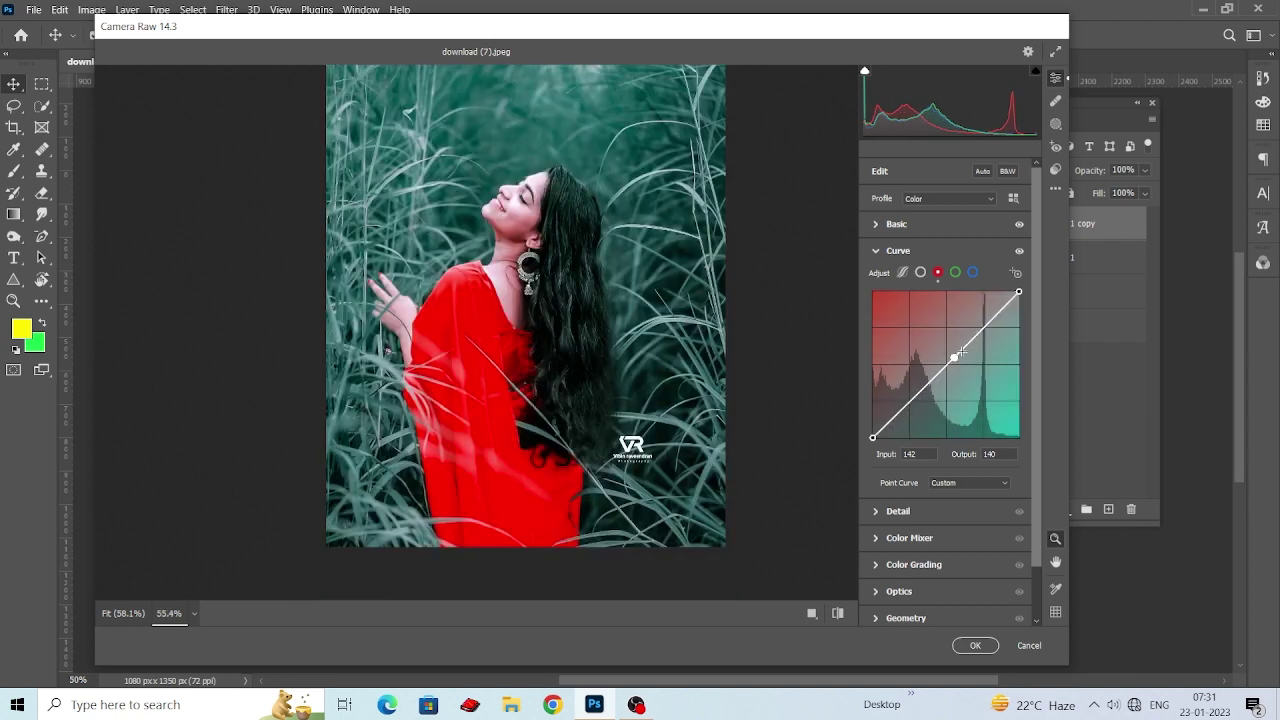
pyautogui.moveTo(954, 357)
pyautogui.mouseDown()
pyautogui.moveTo(951, 371)
pyautogui.moveTo(949, 360)
pyautogui.mouseUp()
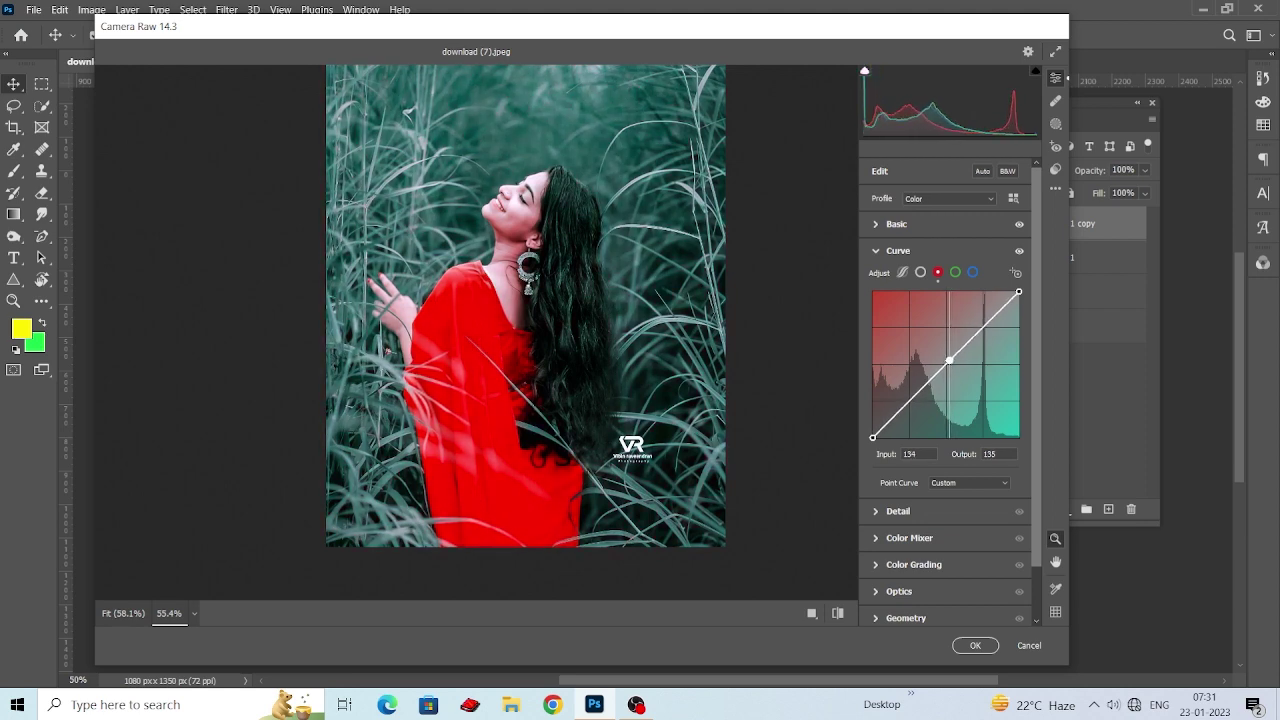
pyautogui.click(639, 401)
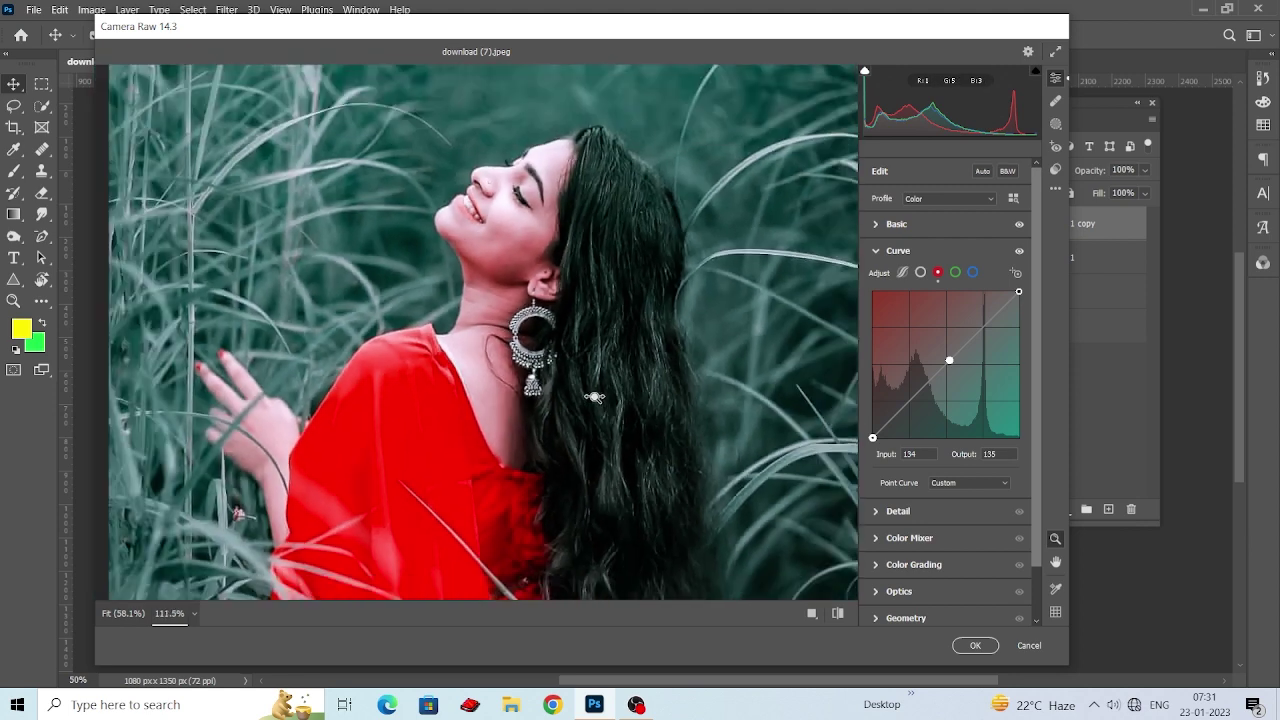
# Set the Color Mixer saturation to -1 for Reds and +6 for Oranges, and compare the result with the default settings.
pyautogui.moveTo(594, 397); pyautogui.dragTo(637, 397)
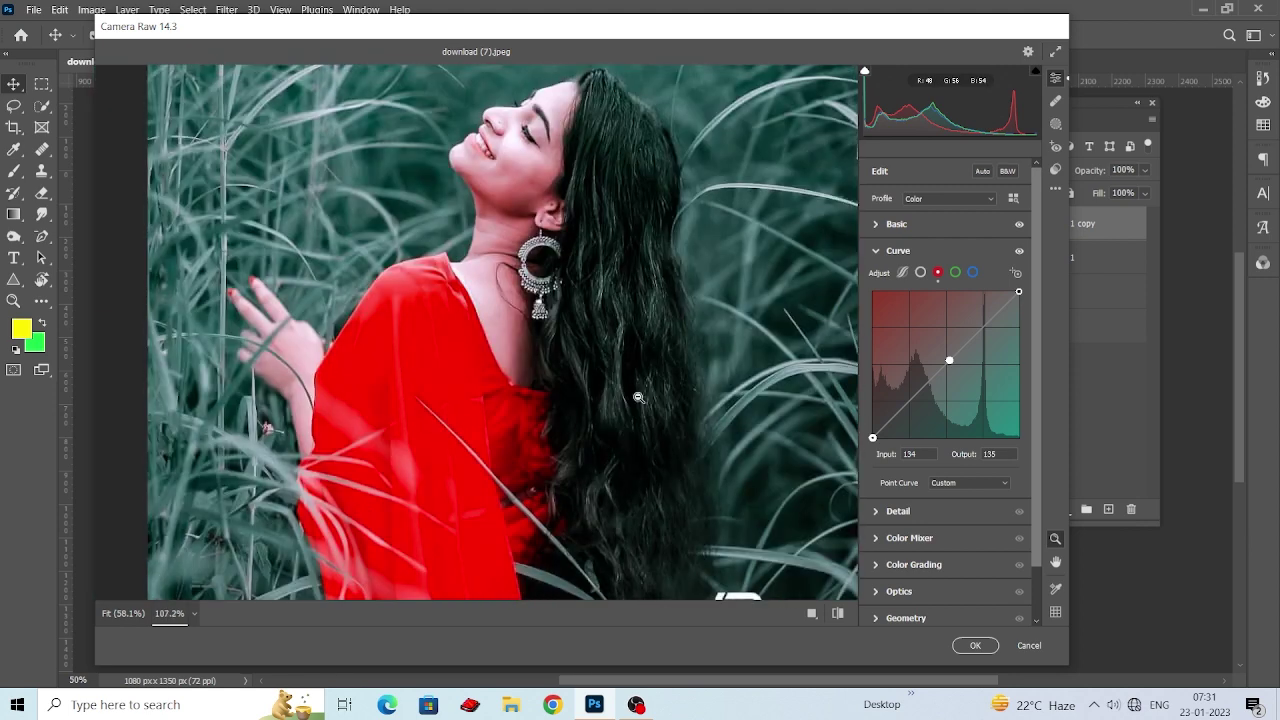
pyautogui.click(870, 541)
pyautogui.moveTo(598, 394); pyautogui.dragTo(571, 363)
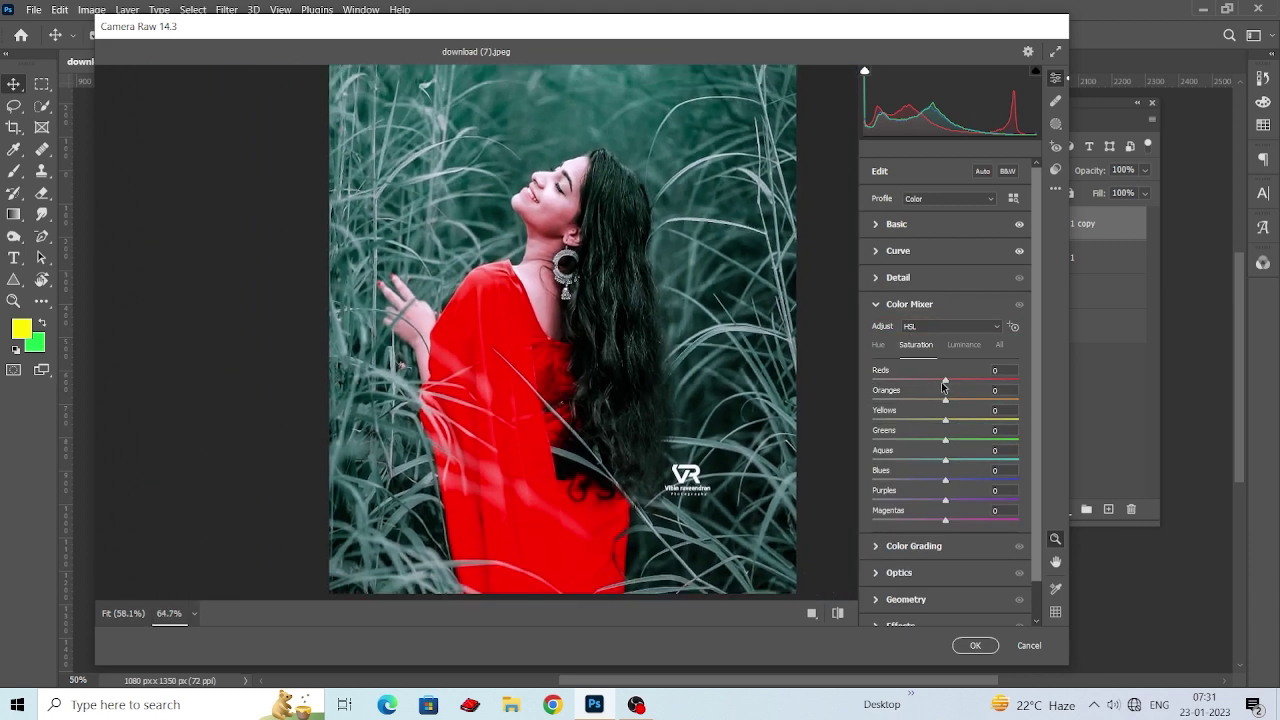
pyautogui.moveTo(942, 386)
pyautogui.mouseDown()
pyautogui.moveTo(922, 376)
pyautogui.moveTo(968, 412)
pyautogui.moveTo(929, 408)
pyautogui.moveTo(956, 402)
pyautogui.moveTo(942, 377)
pyautogui.moveTo(923, 390)
pyautogui.moveTo(957, 402)
pyautogui.mouseUp()
pyautogui.scroll(3, 580, 326)
pyautogui.scroll(-3, 585, 325)
pyautogui.scroll(-1, 618, 418)
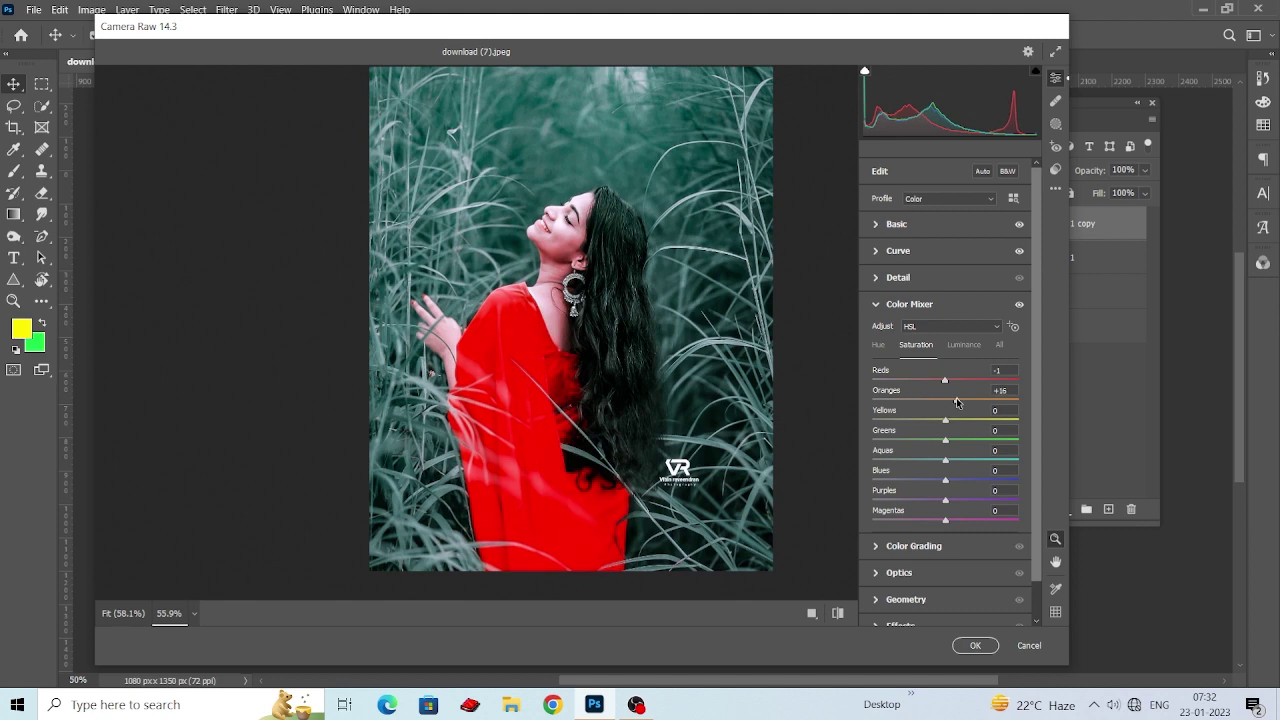
pyautogui.scroll(4, 660, 289)
pyautogui.scroll(-1, 665, 295)
pyautogui.click(837, 615)
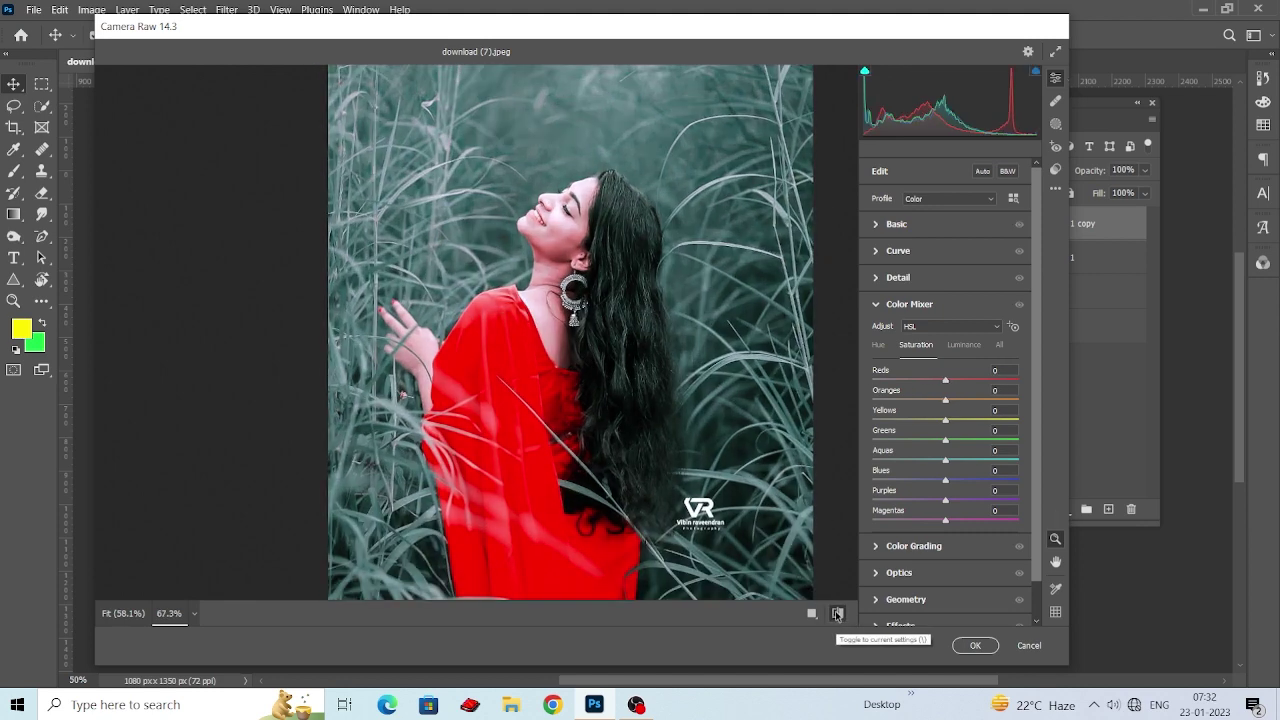
pyautogui.click(837, 615)
pyautogui.scroll(-3, 657, 414)
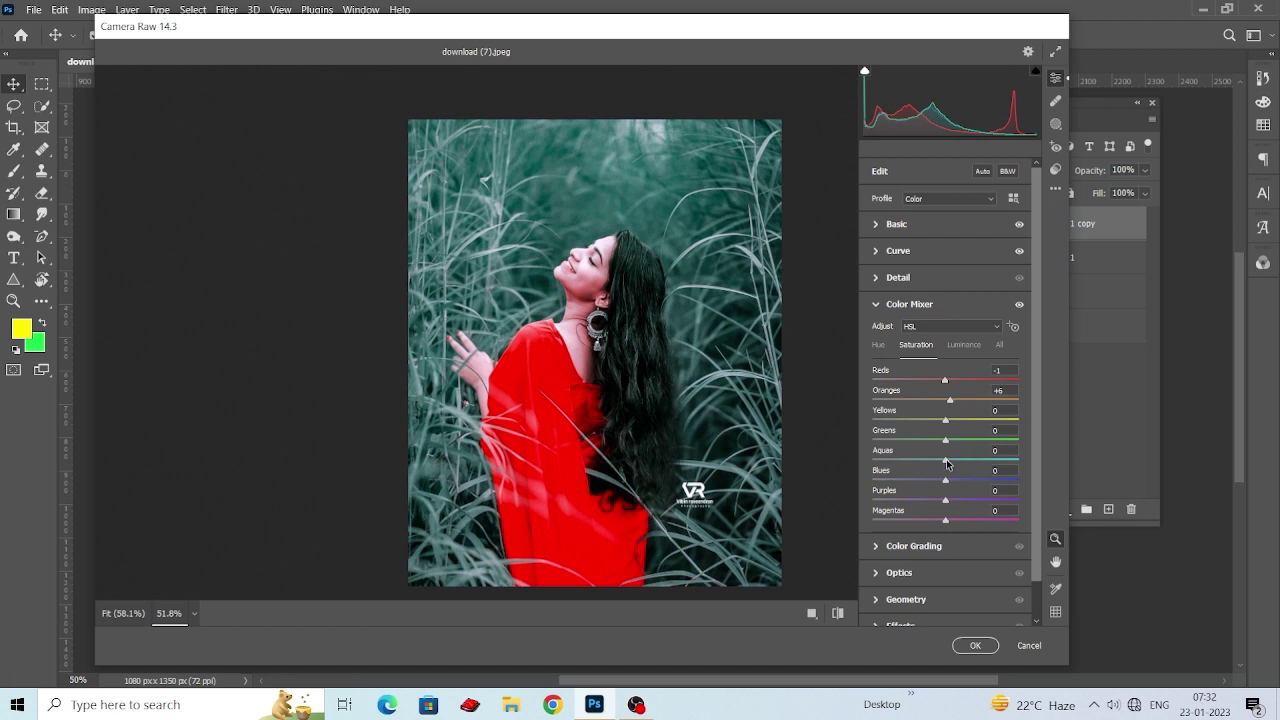
# Set the Color Mixer saturation to +77 for Aquas, +58 for Blues and +27 for Magentas.
pyautogui.moveTo(947, 464); pyautogui.dragTo(986, 480)
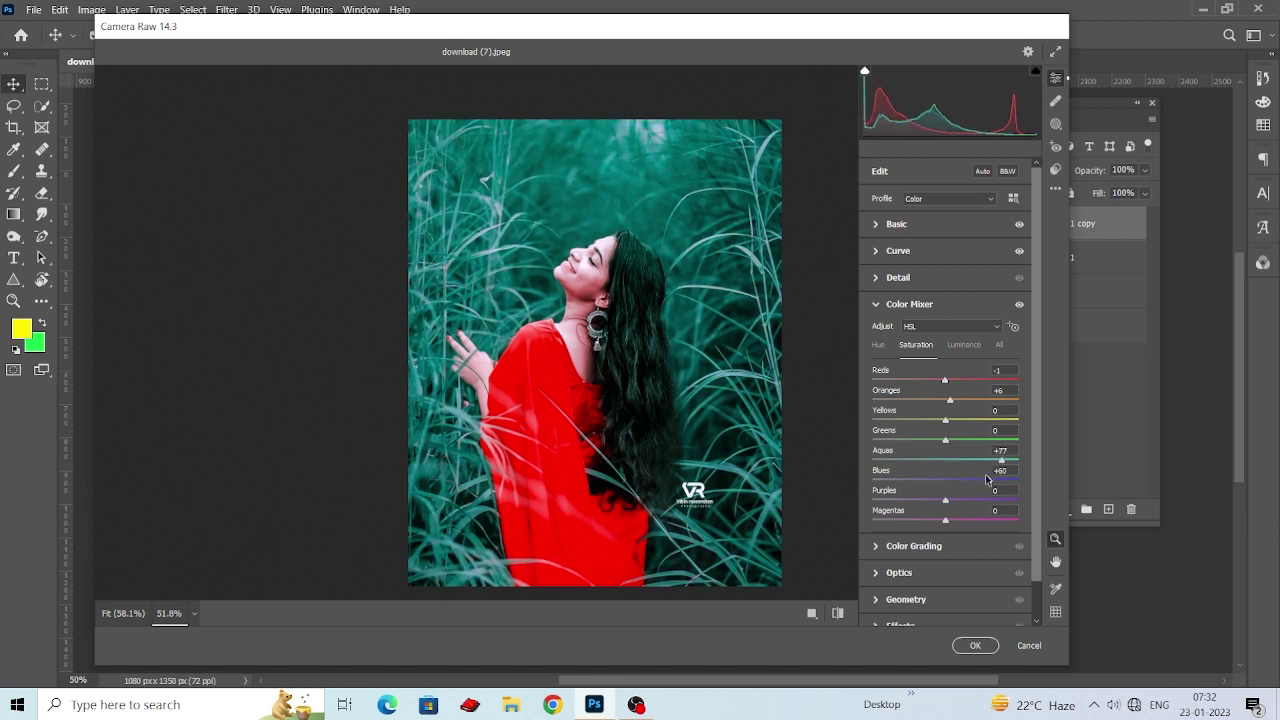
pyautogui.scroll(3, 651, 420)
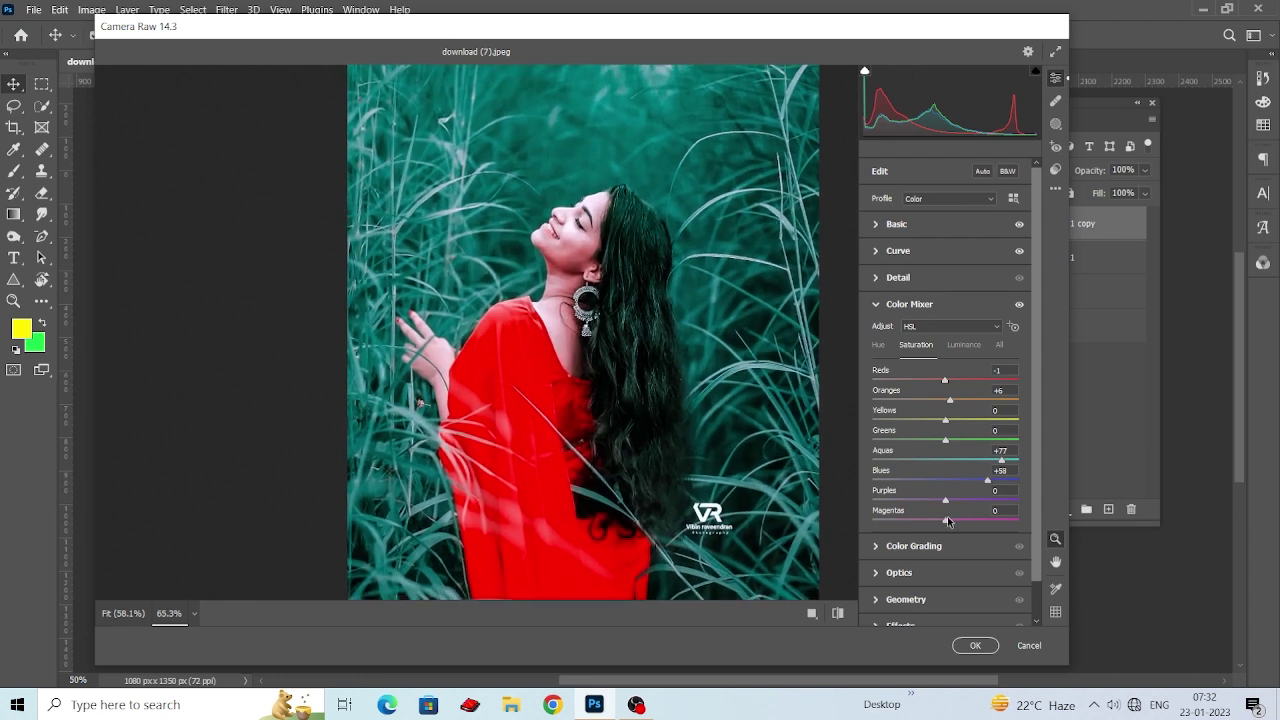
pyautogui.moveTo(947, 520)
pyautogui.mouseDown()
pyautogui.moveTo(864, 510)
pyautogui.moveTo(979, 525)
pyautogui.moveTo(966, 522)
pyautogui.mouseUp()
pyautogui.scroll(4, 563, 367)
pyautogui.scroll(-2, 563, 367)
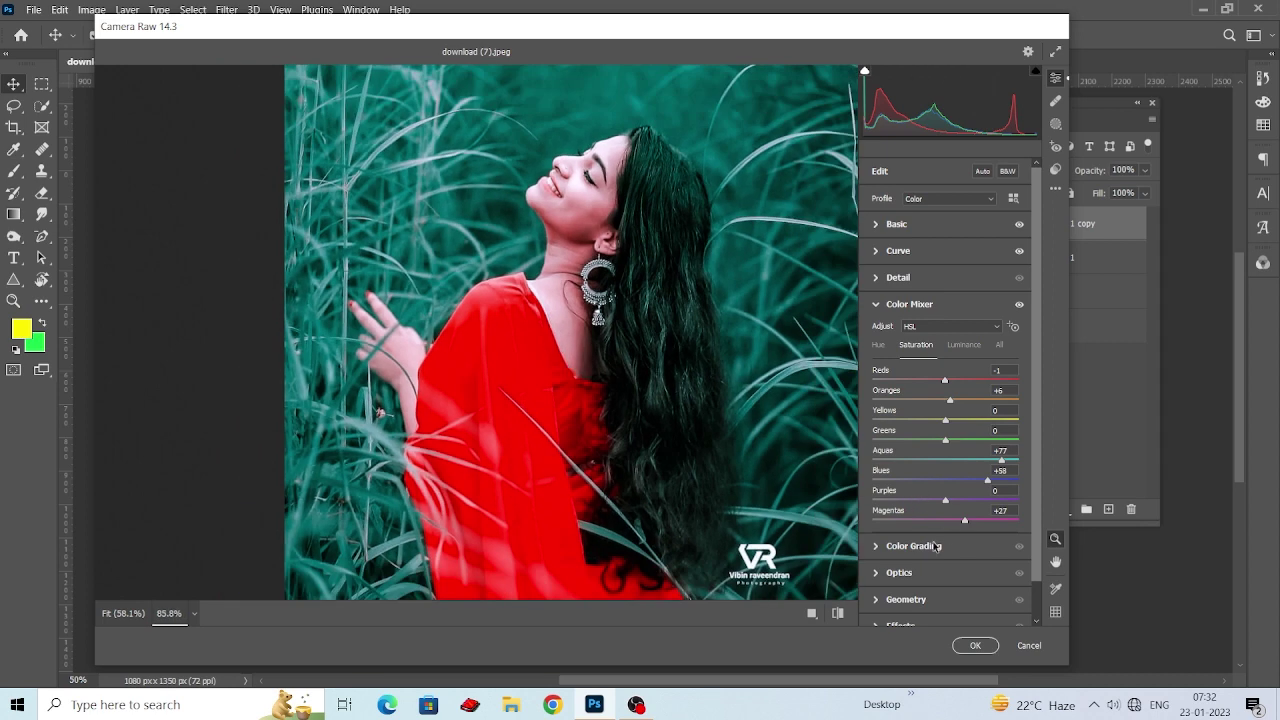
# Set the Color Mixer luminance to +10 for both Aquas and Blues, and fit the whole image in the preview.
pyautogui.click(951, 345)
pyautogui.click(1006, 448)
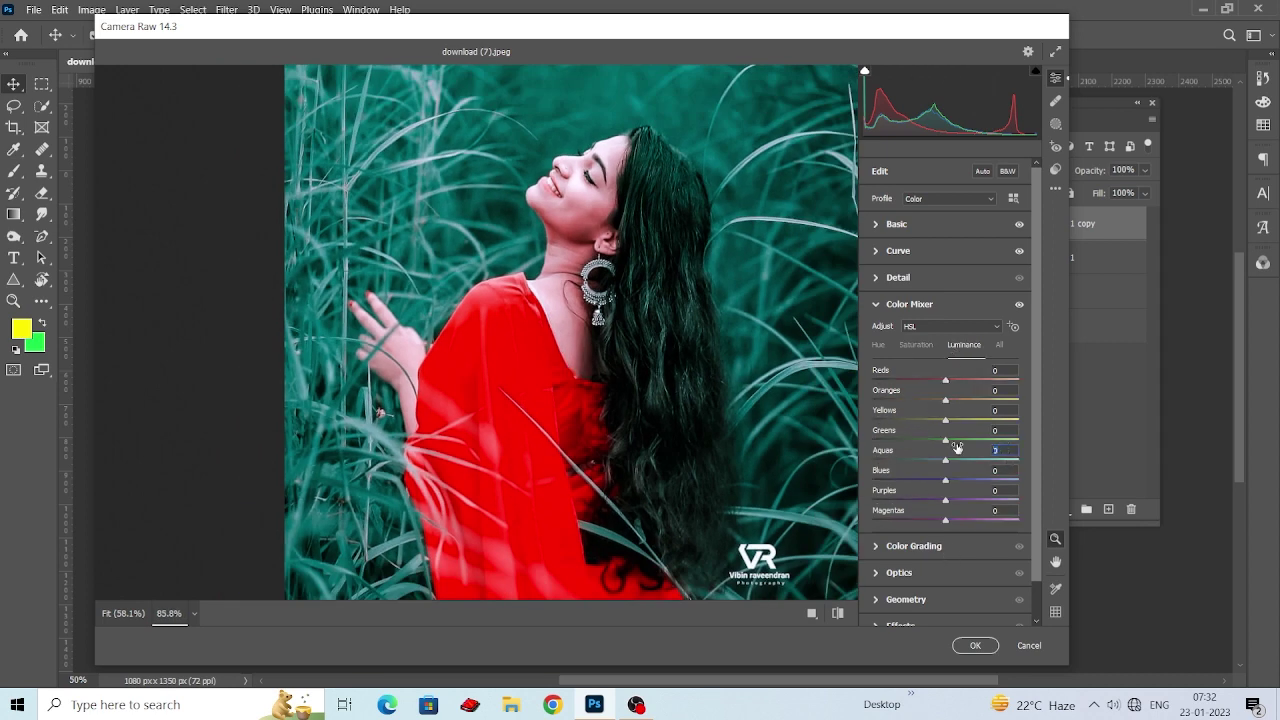
pyautogui.write('10')
pyautogui.press('Tab')
pyautogui.write('10')
pyautogui.scroll(-3, 645, 316)
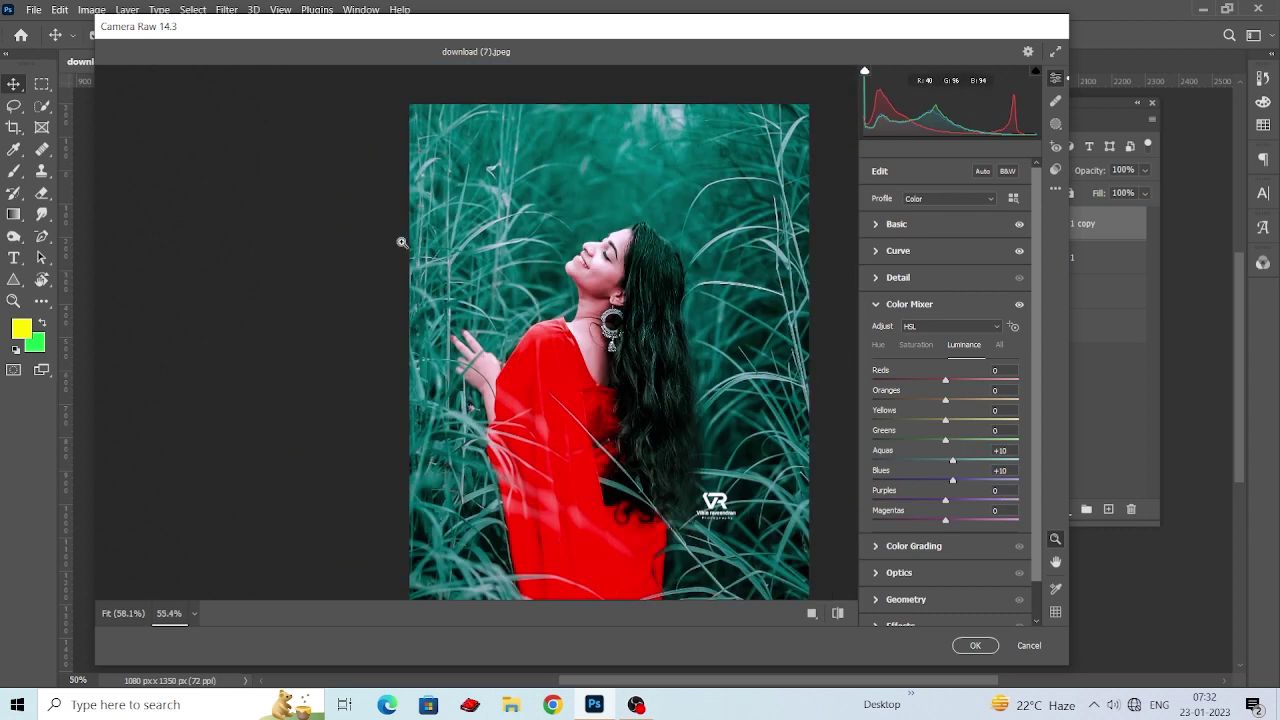
pyautogui.hotkey('ctrl', '0')
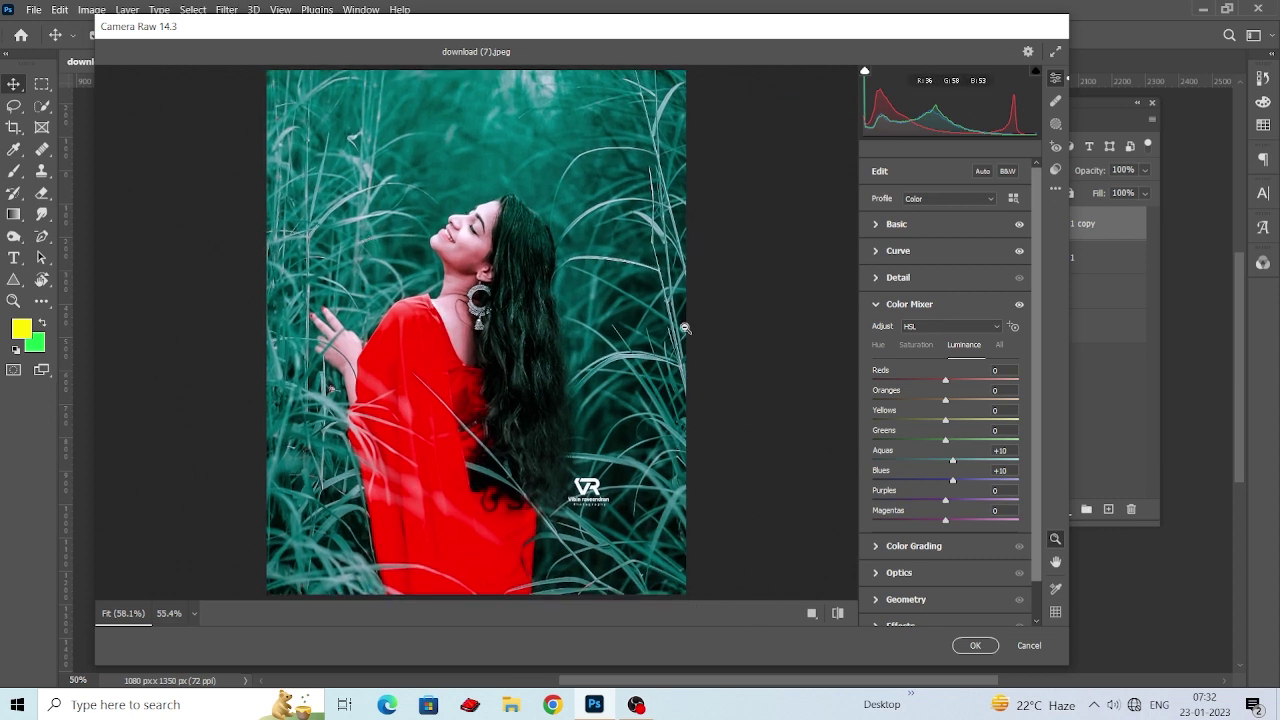
# Apply a global color grade with hue 204, saturation 24 and luminance +6.
pyautogui.click(873, 548)
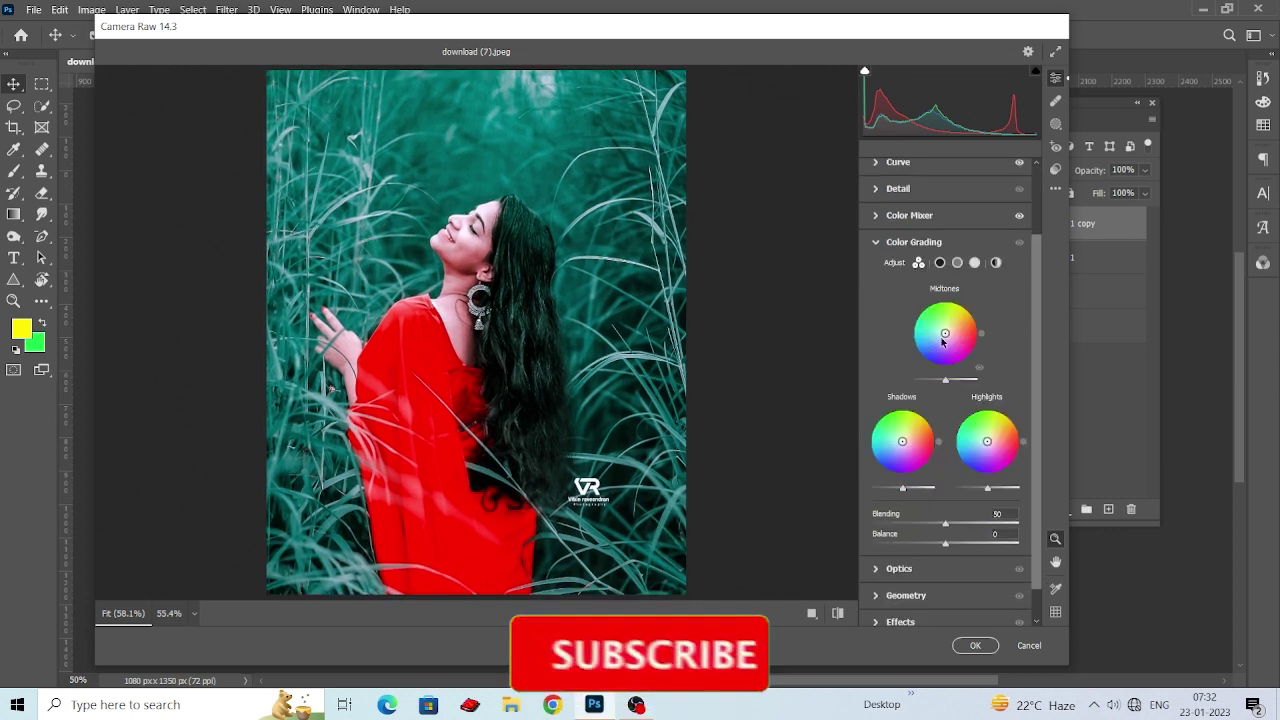
pyautogui.click(996, 281)
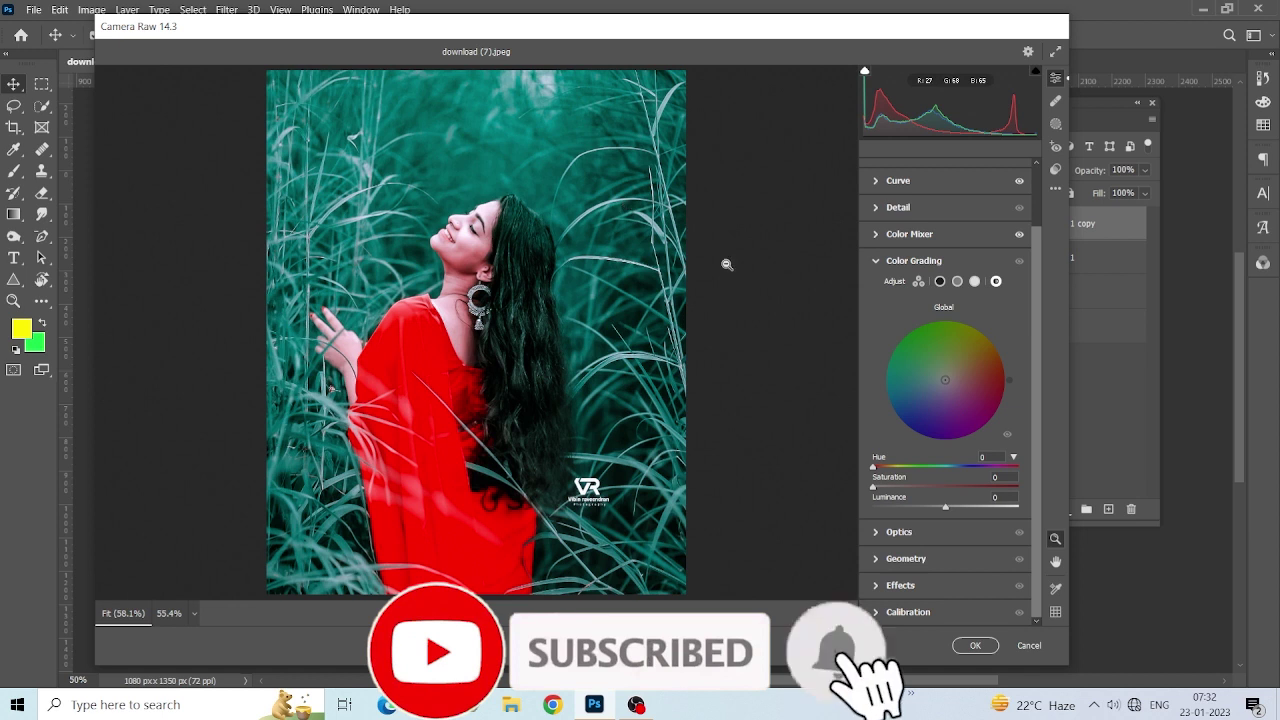
pyautogui.moveTo(945, 380); pyautogui.dragTo(939, 383)
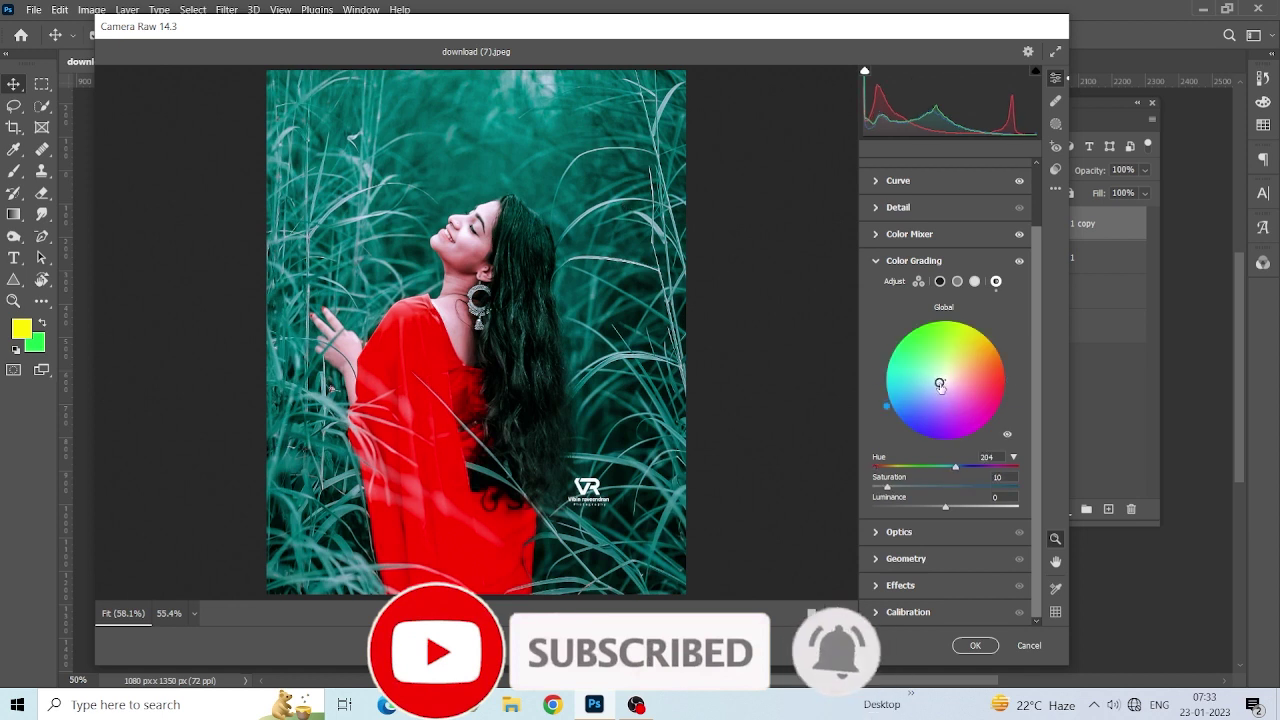
pyautogui.moveTo(916, 485); pyautogui.dragTo(950, 508)
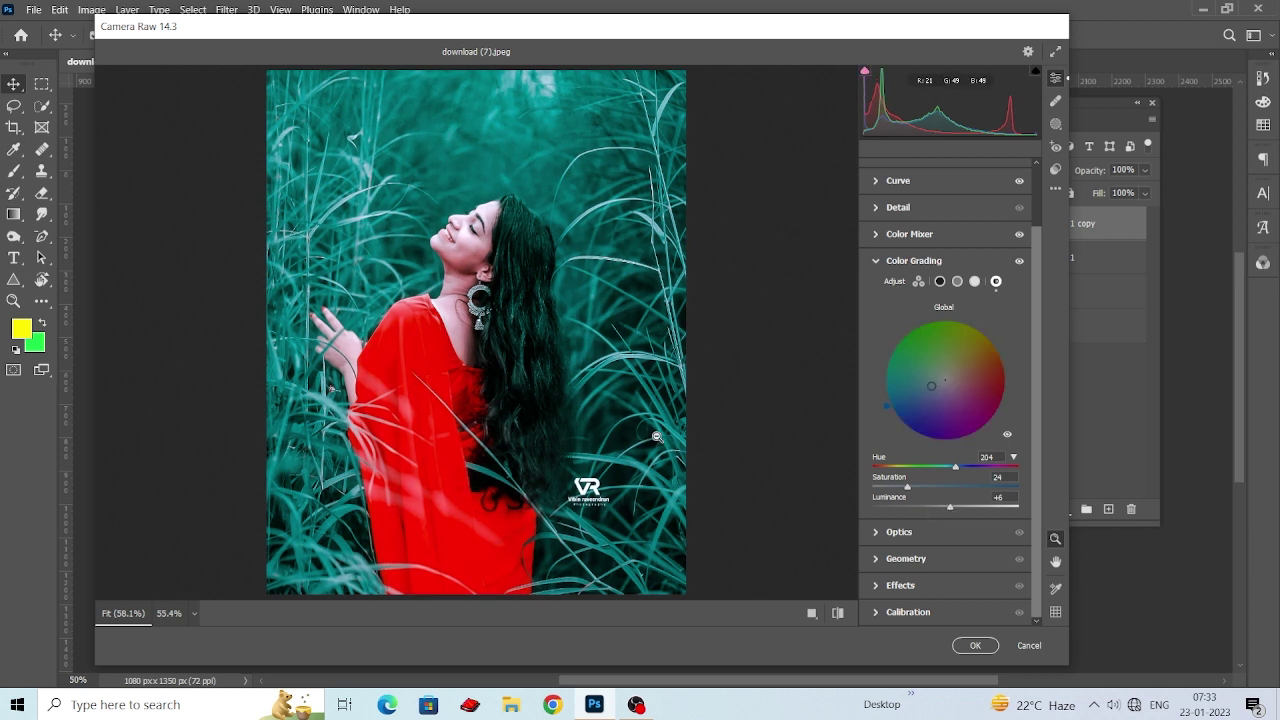
# Set the Optics Vignette to -37 and the Effects Vignetting to -17.
pyautogui.click(874, 531)
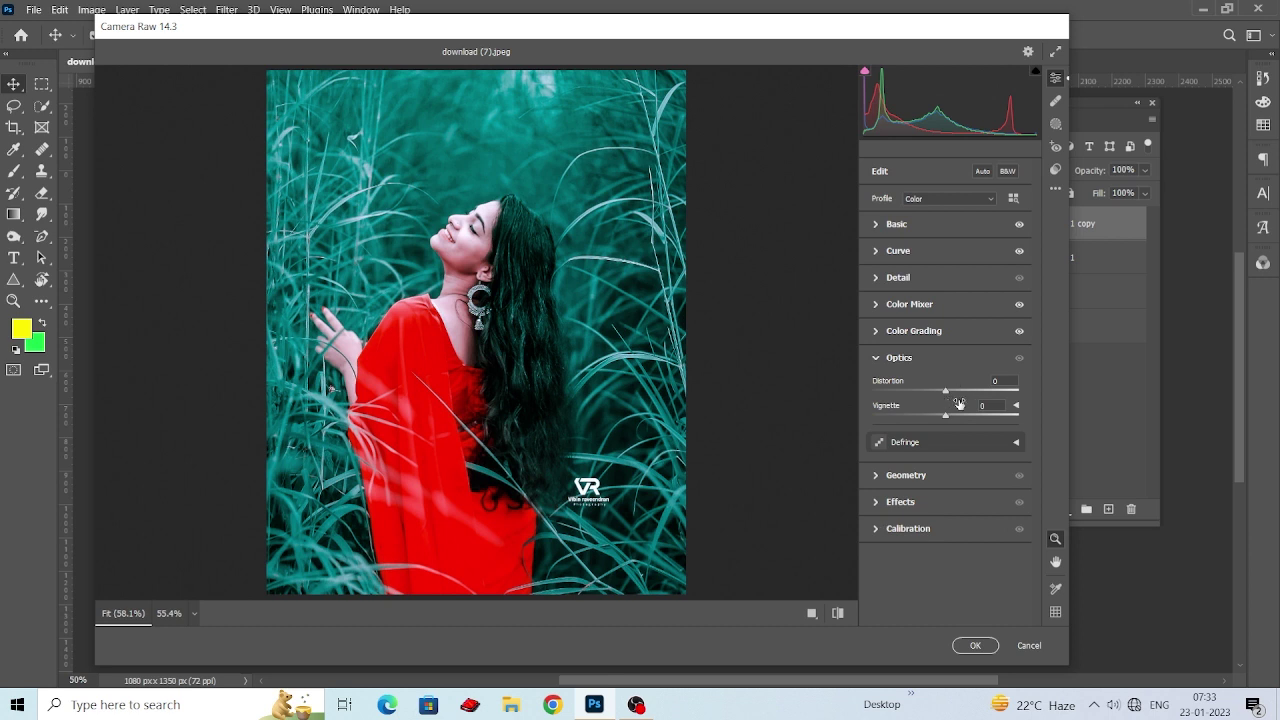
pyautogui.moveTo(944, 418); pyautogui.dragTo(919, 425)
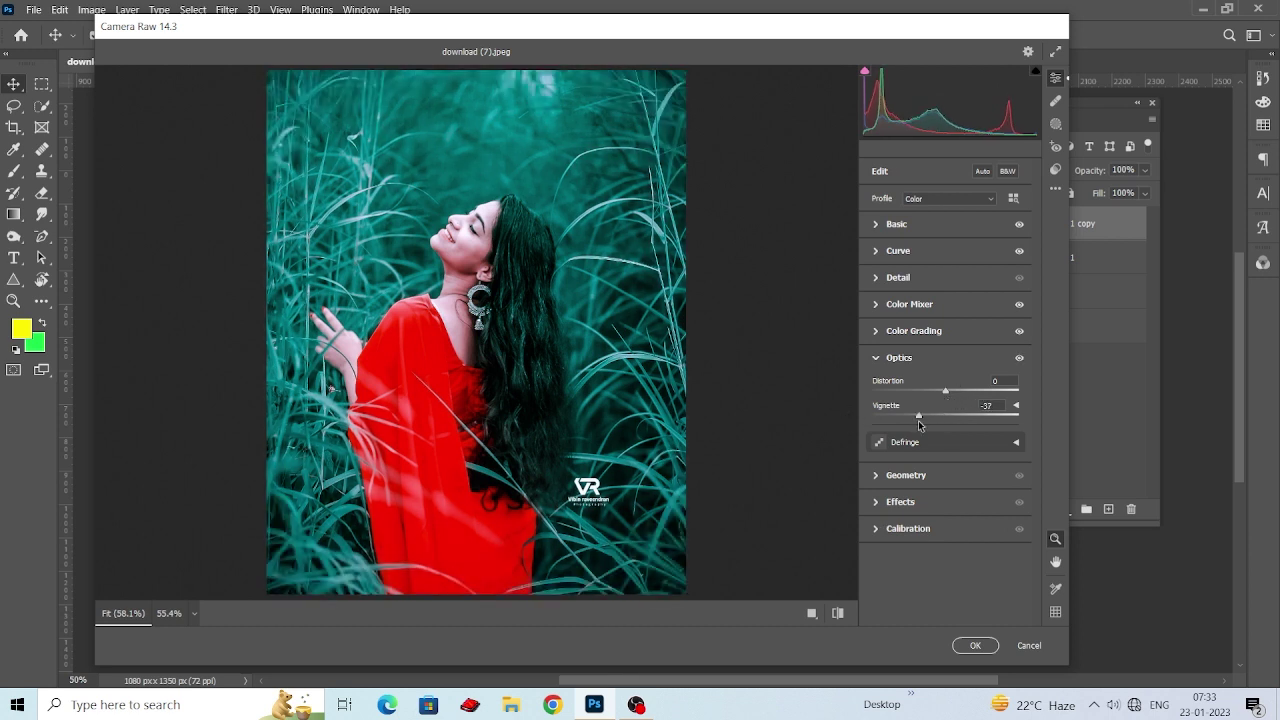
pyautogui.click(882, 501)
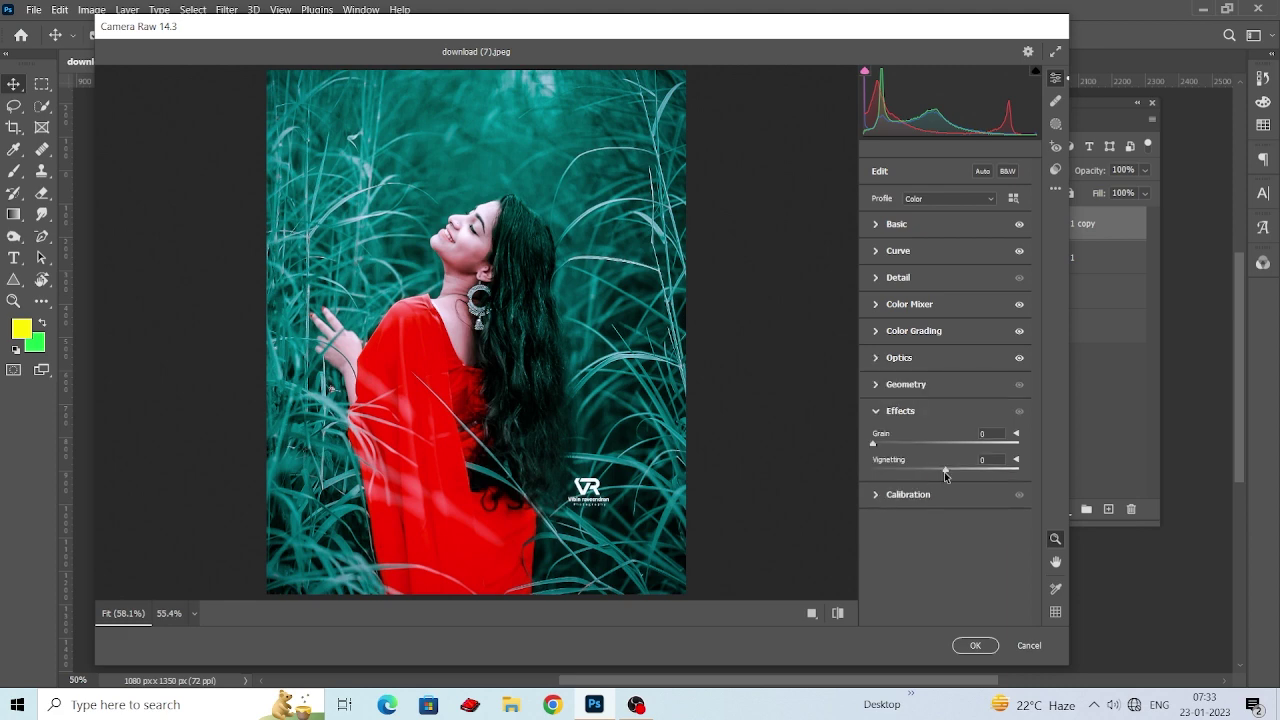
pyautogui.moveTo(944, 471); pyautogui.dragTo(932, 468)
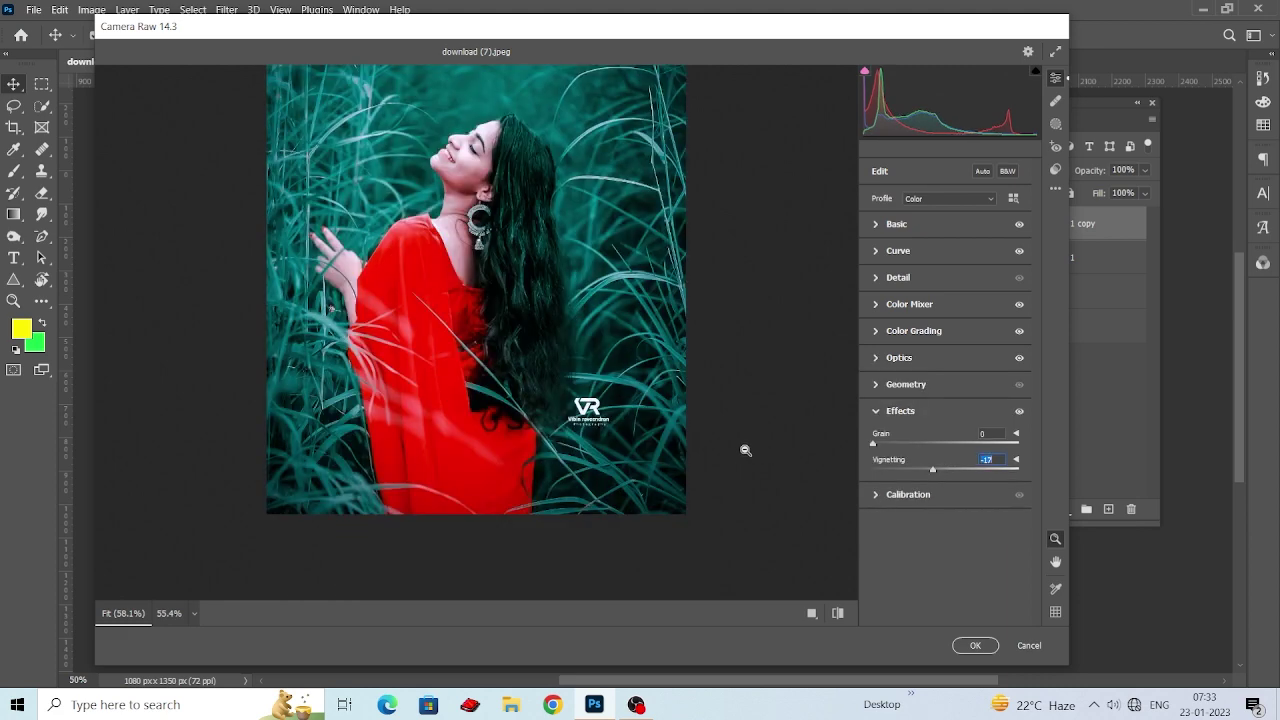
# Set the Blue Primary saturation to -39 in the Calibration settings.
pyautogui.click(884, 495)
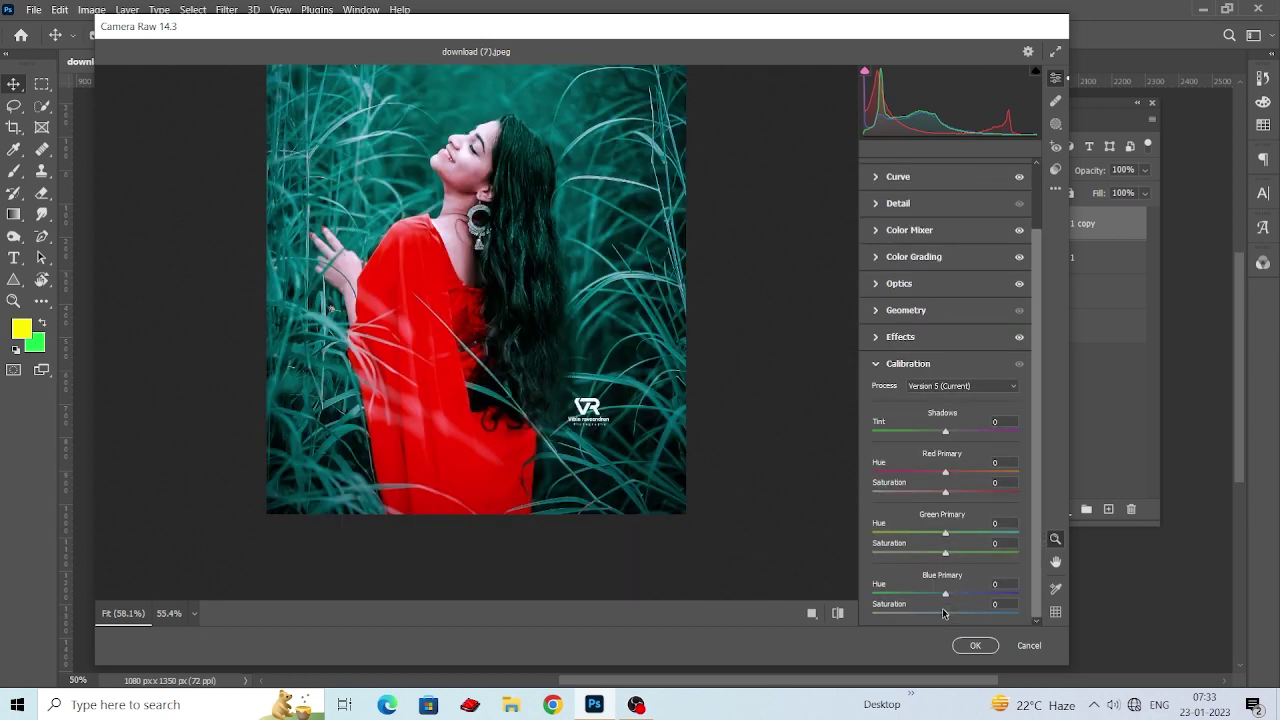
pyautogui.moveTo(943, 613); pyautogui.dragTo(986, 604)
pyautogui.moveTo(986, 603); pyautogui.dragTo(912, 594)
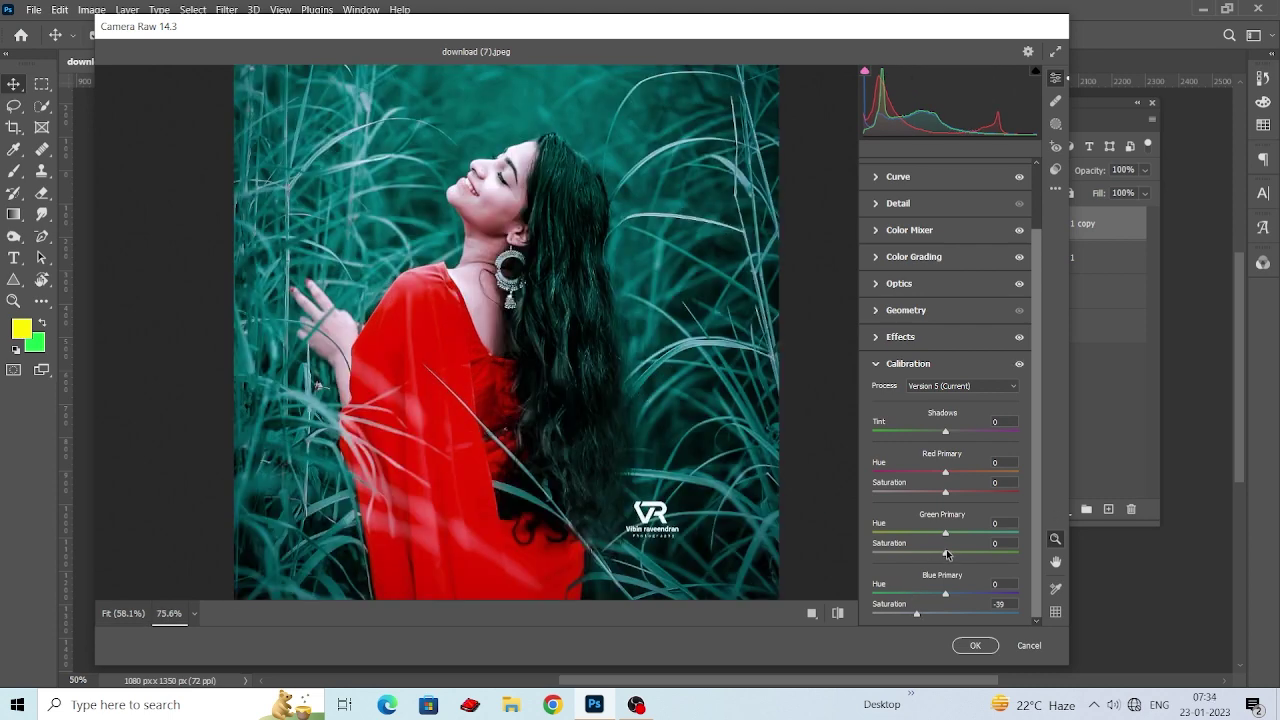
# Set the Calibration saturation to -41 for the Green Primary and +1 for the Red Primary.
pyautogui.moveTo(946, 554); pyautogui.dragTo(909, 554)
pyautogui.moveTo(909, 554); pyautogui.dragTo(915, 554)
pyautogui.scroll(-3, 592, 458)
pyautogui.scroll(2, 586, 443)
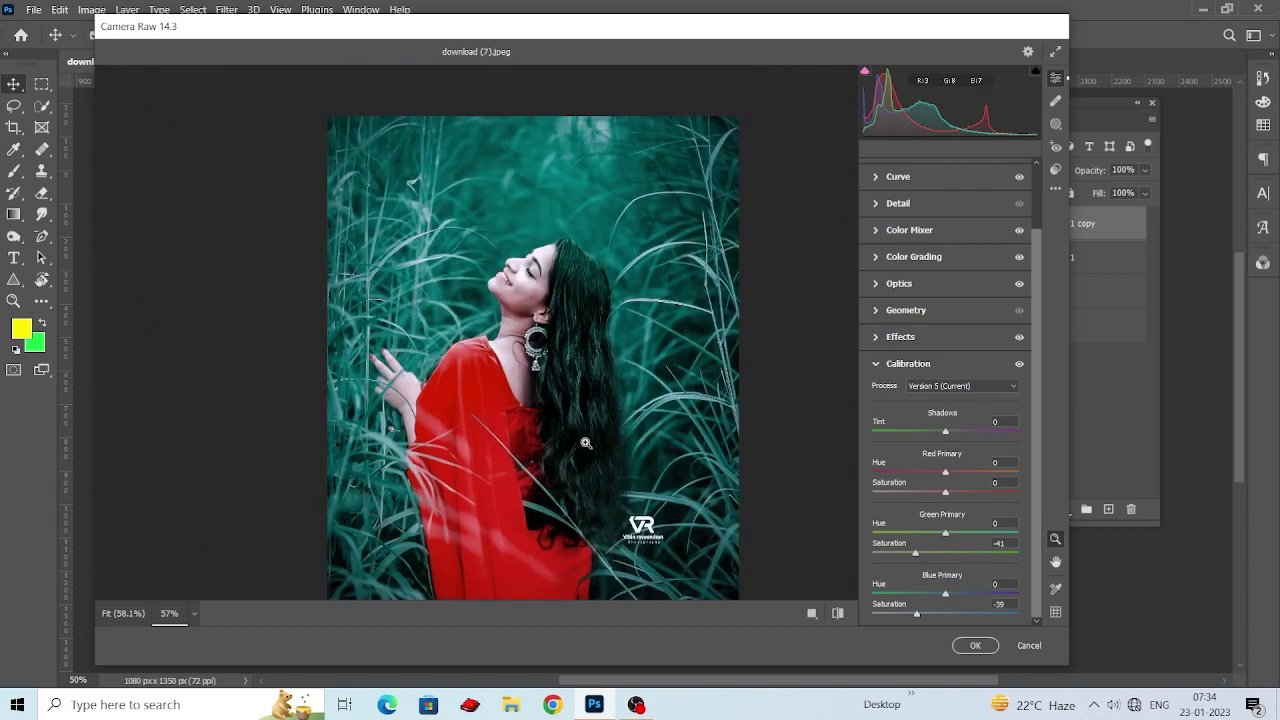
pyautogui.scroll(3, 586, 443)
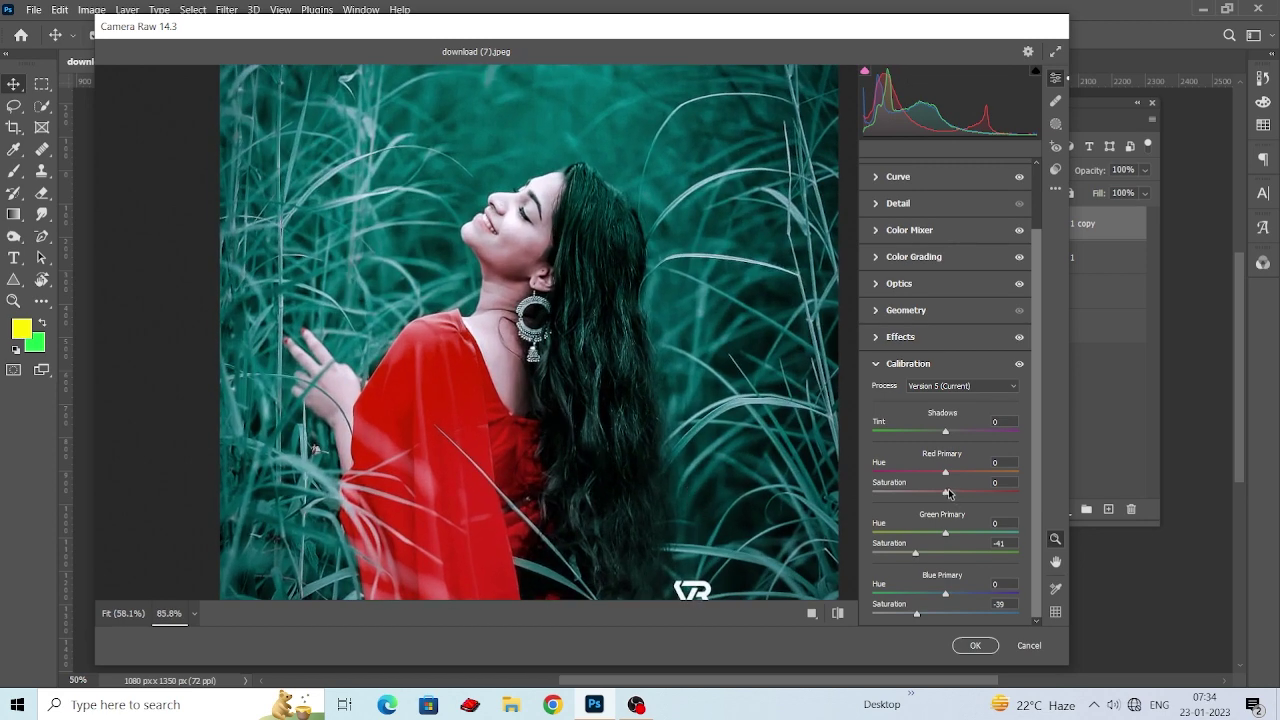
pyautogui.moveTo(947, 488); pyautogui.dragTo(946, 487)
pyautogui.scroll(-3, 557, 423)
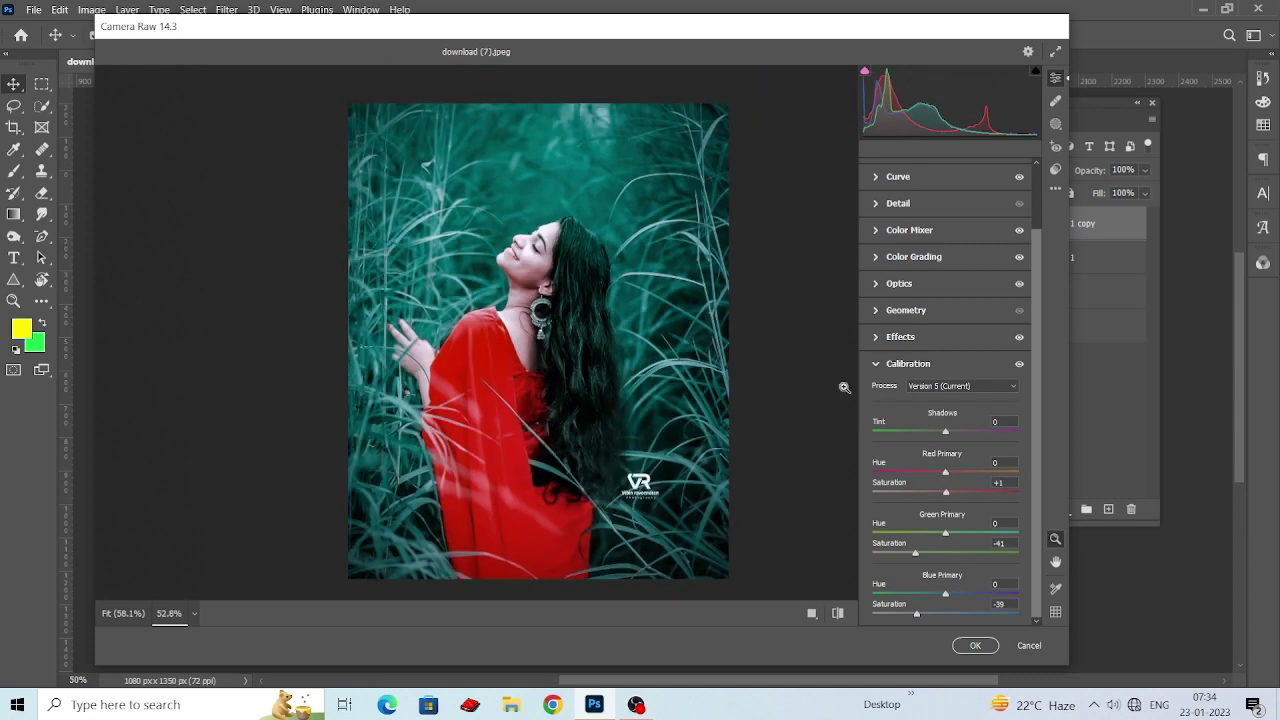
# Set the Noise Reduction to 40 and the Color Noise Reduction to 28, and check the smoothing on the face up close.
pyautogui.click(880, 205)
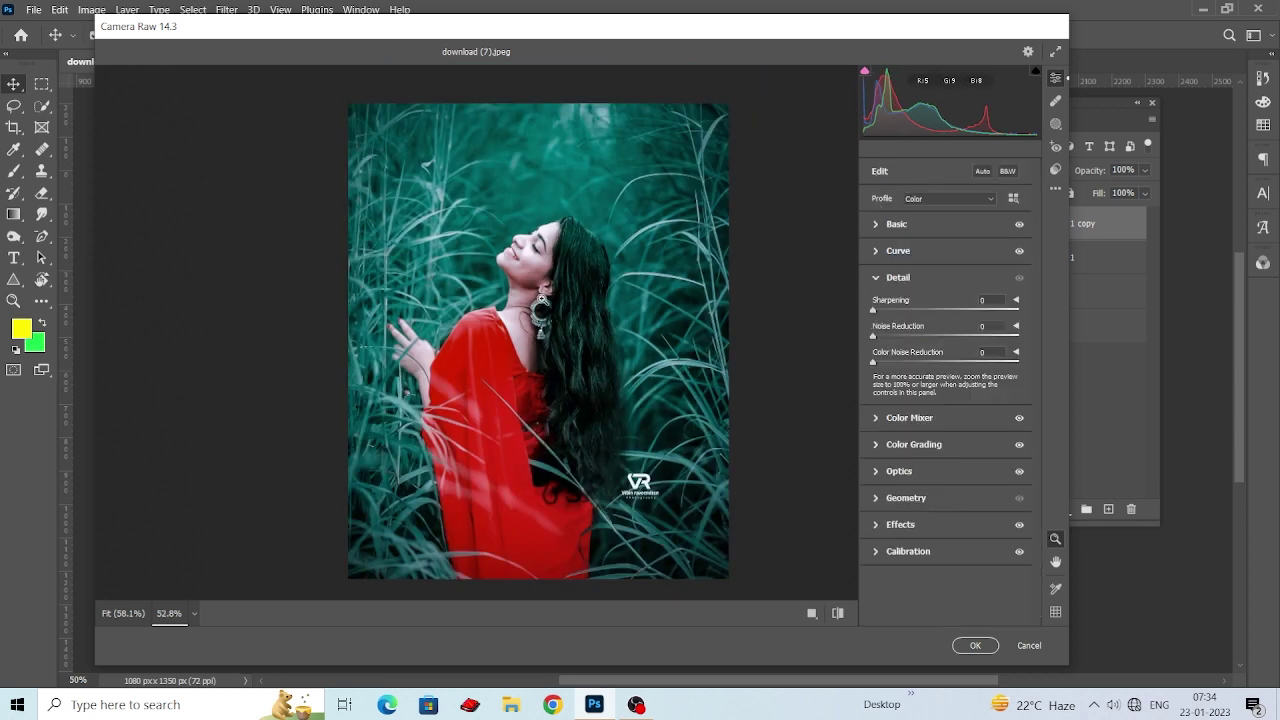
pyautogui.moveTo(900, 336); pyautogui.dragTo(913, 366)
pyautogui.scroll(-2, 600, 395)
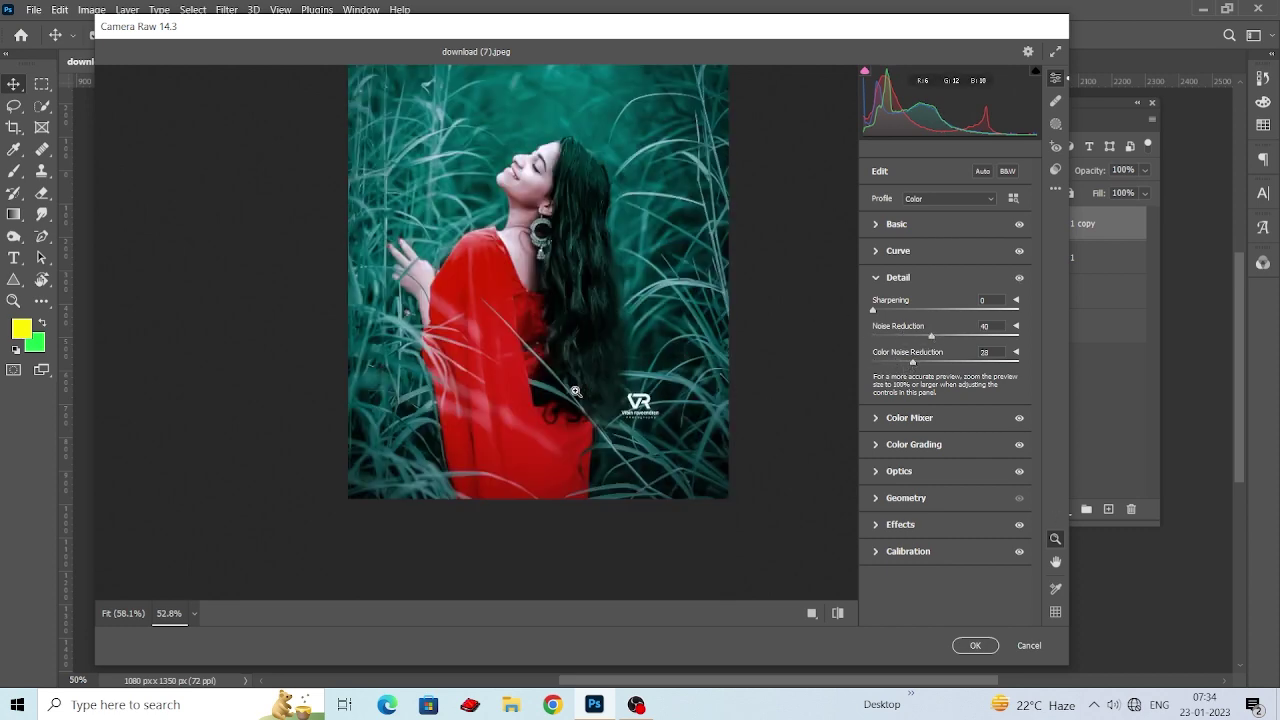
pyautogui.scroll(6, 494, 273)
pyautogui.scroll(5, 565, 350)
pyautogui.scroll(5, 588, 363)
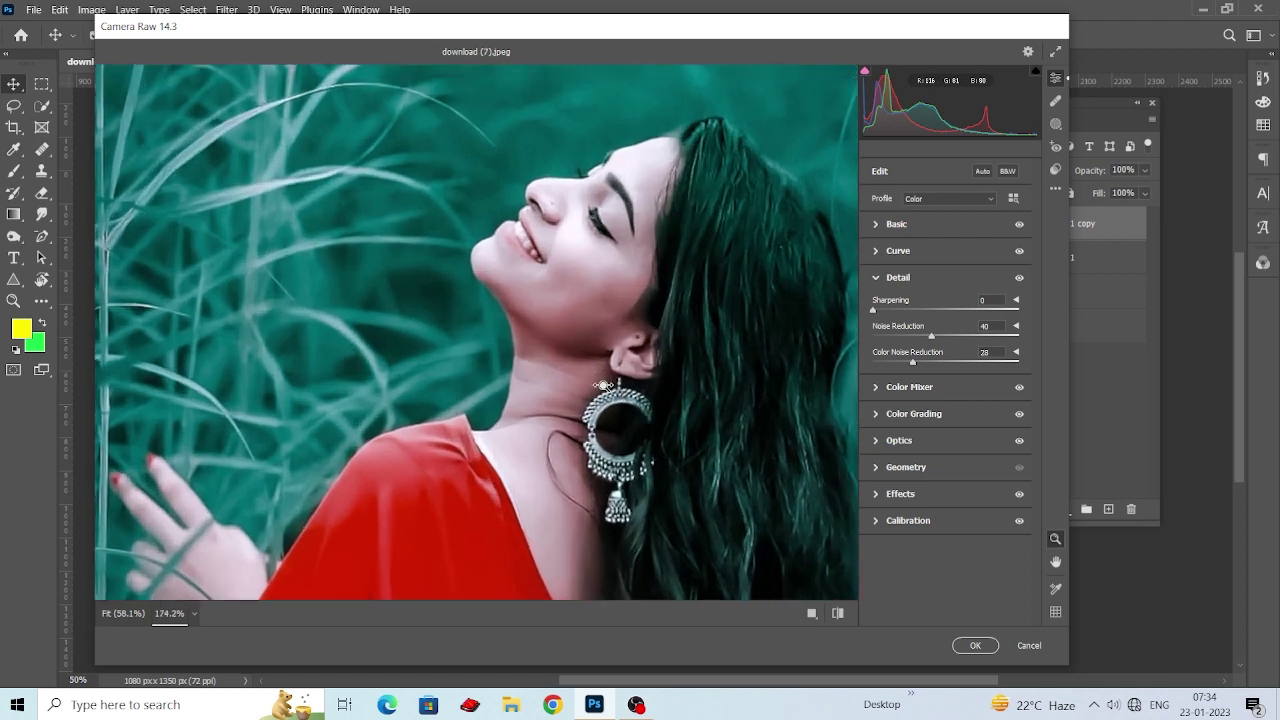
pyautogui.scroll(-14, 622, 416)
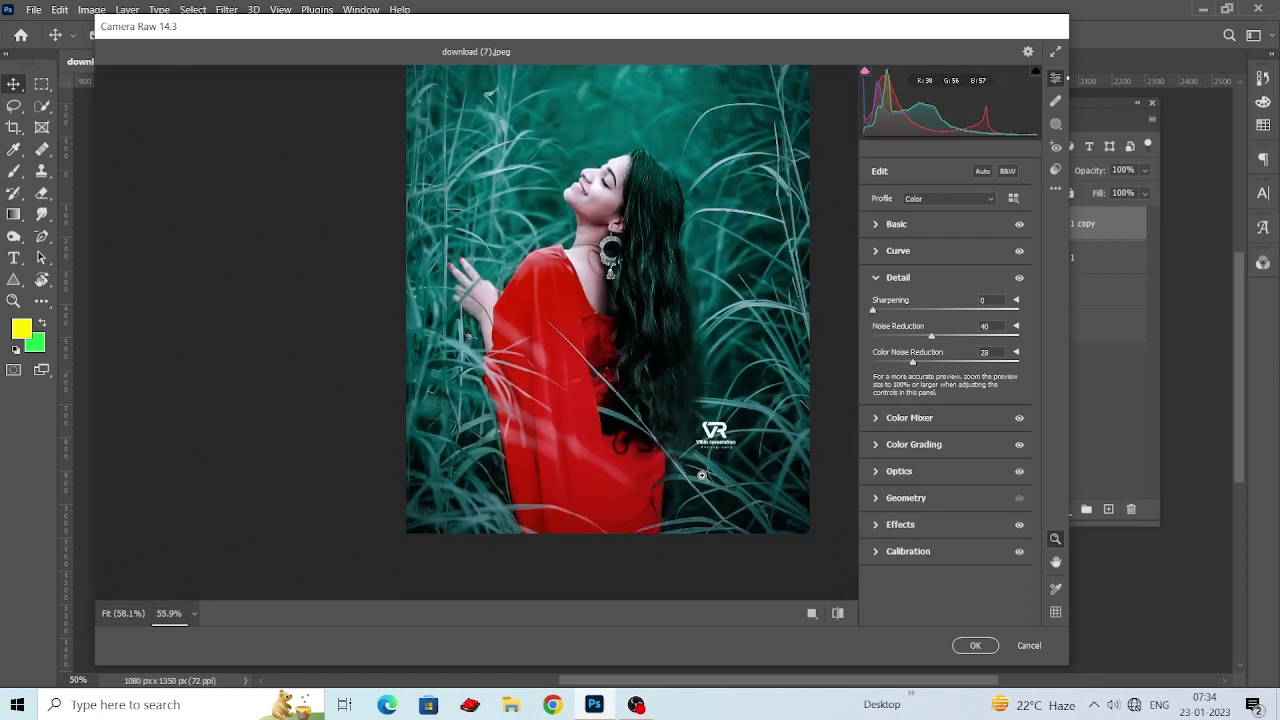
# Compare the edited photo with the default settings and apply the Camera Raw adjustments to the layer.
pyautogui.click(840, 613)
pyautogui.click(840, 613)
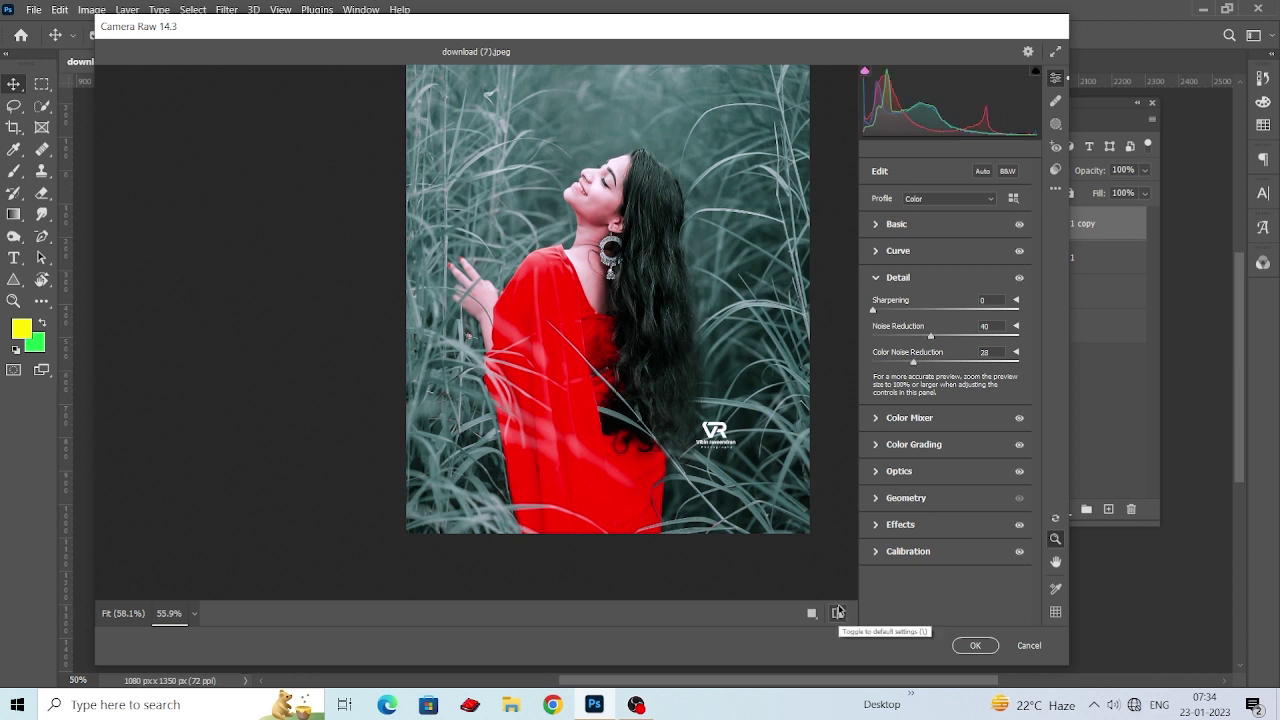
pyautogui.moveTo(599, 313); pyautogui.dragTo(505, 367)
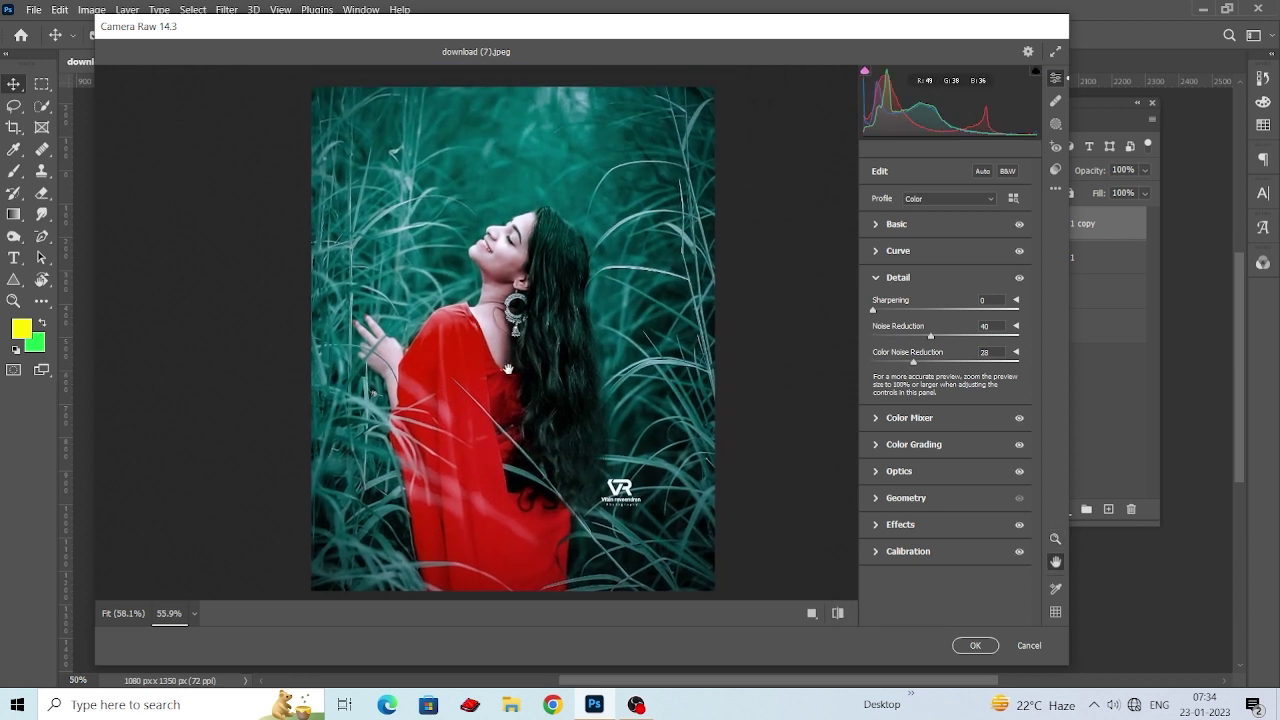
pyautogui.click(980, 652)
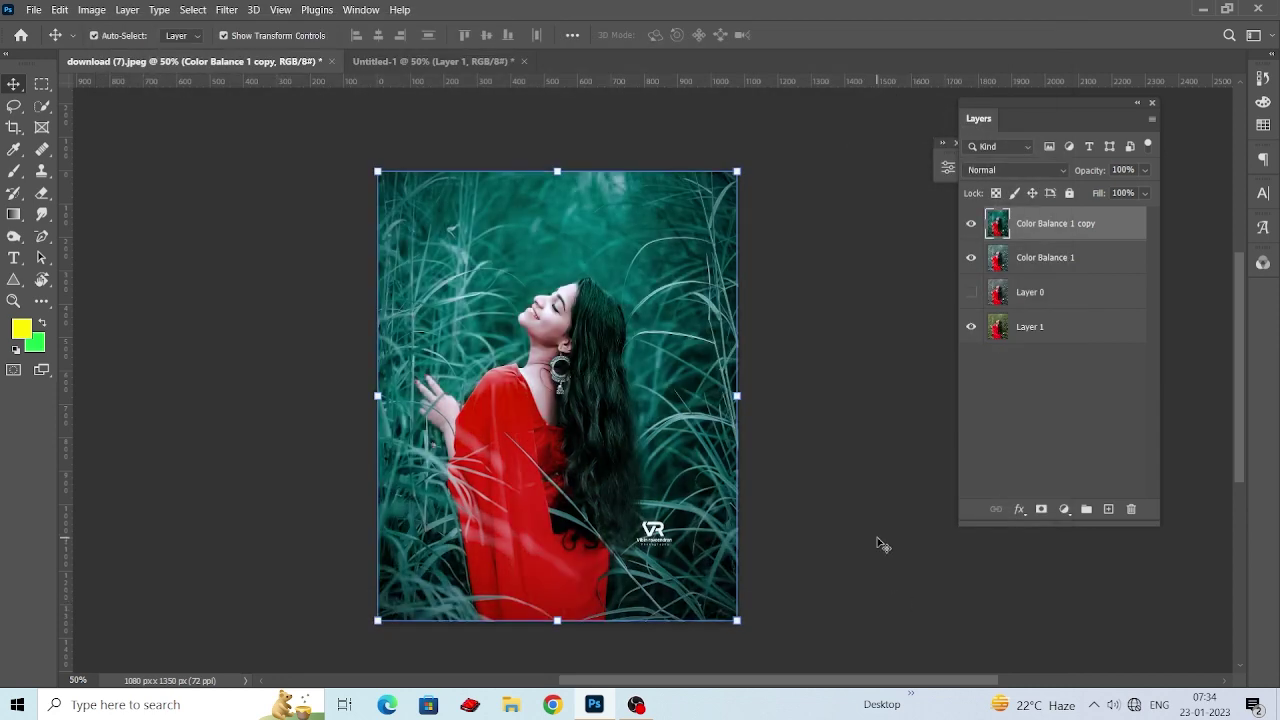
# Hide the Color Balance 1 layer and toggle the Color Balance 1 copy layer's visibility to compare the edit with the original photo.
pyautogui.scroll(-1, 880, 541)
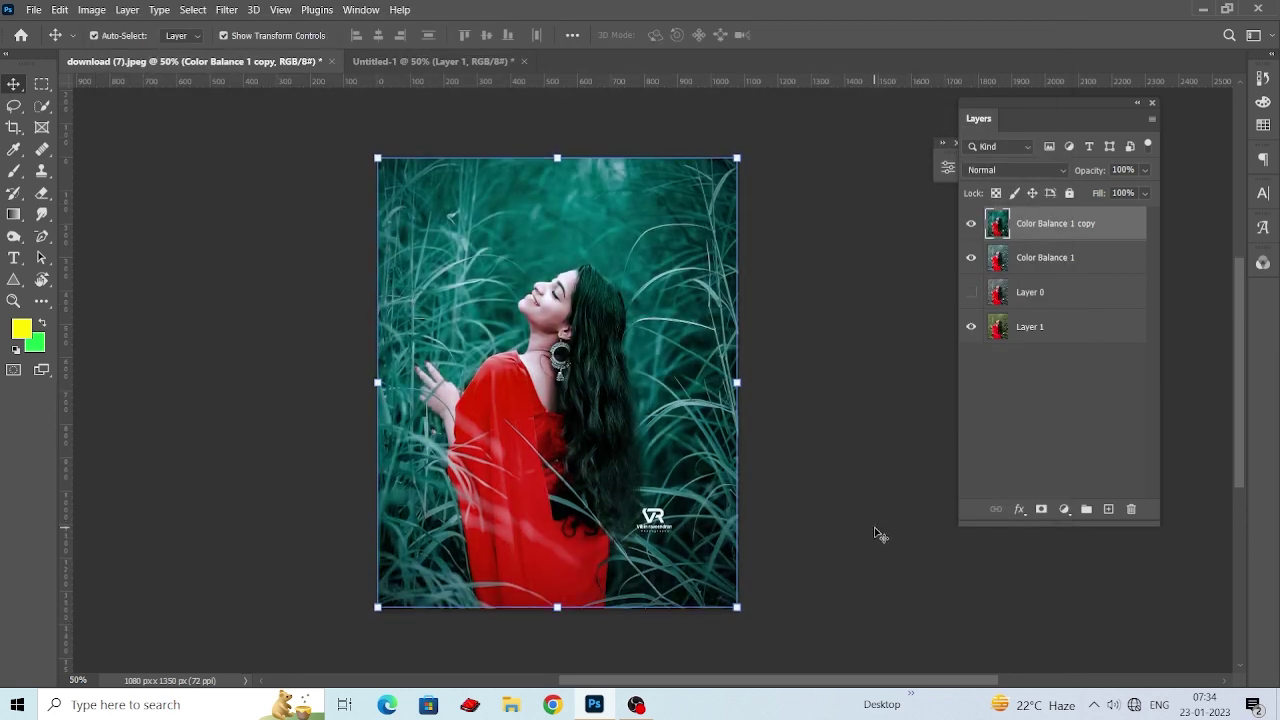
pyautogui.click(971, 258)
pyautogui.click(977, 224)
pyautogui.click(975, 224)
pyautogui.click(971, 224)
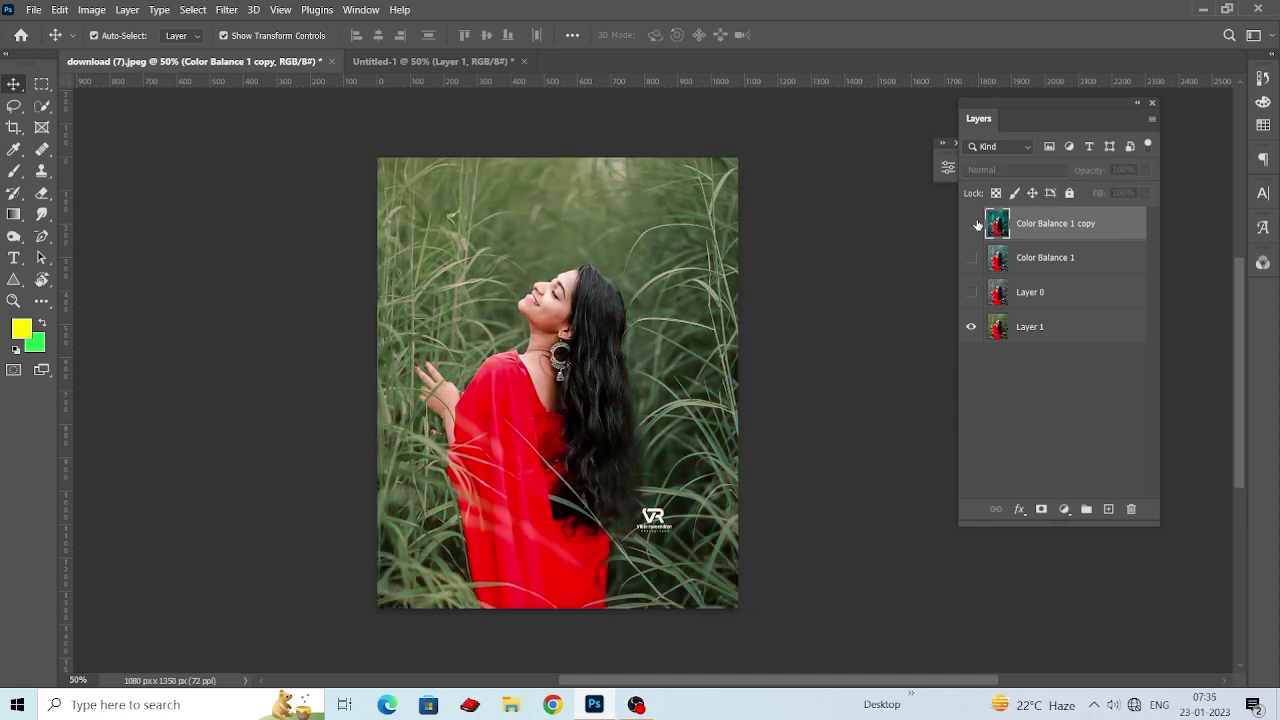
pyautogui.click(975, 224)
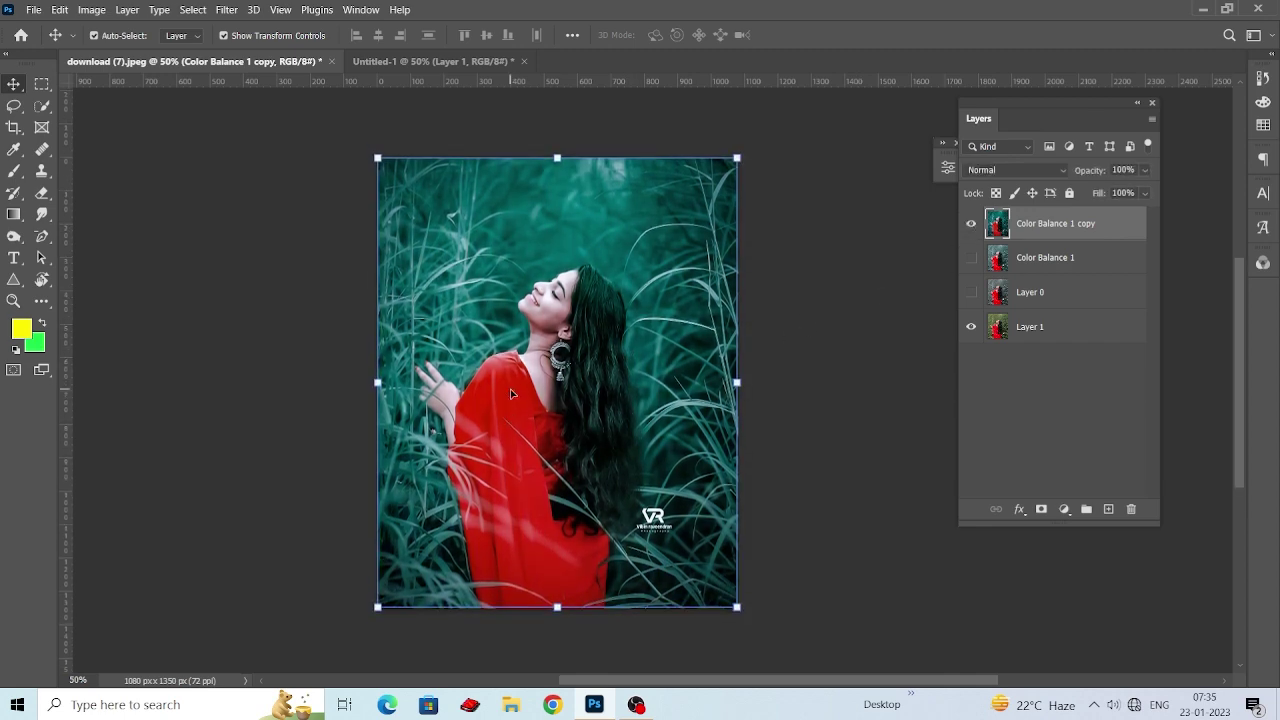
pyautogui.hotkey('ctrl', '+')
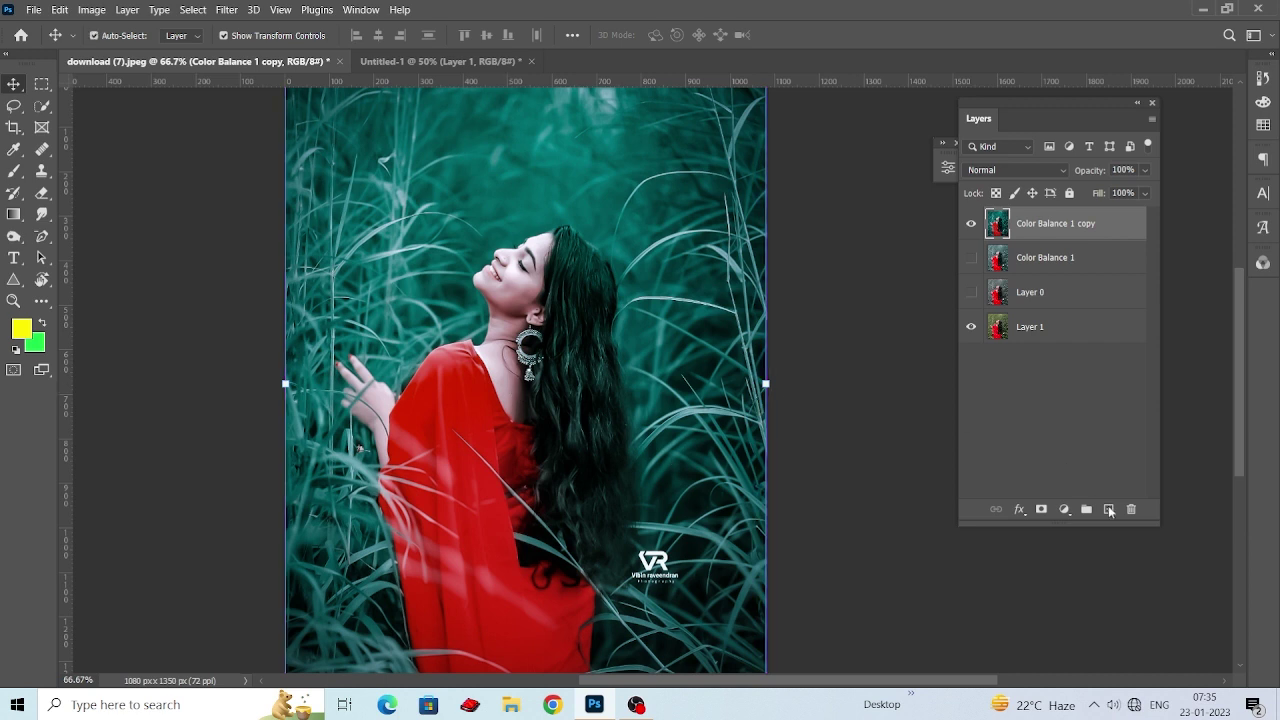
# Add a new layer above the Color Balance 1 copy layer and fill it with white (ffffff).
pyautogui.click(1109, 510)
pyautogui.click(27, 330)
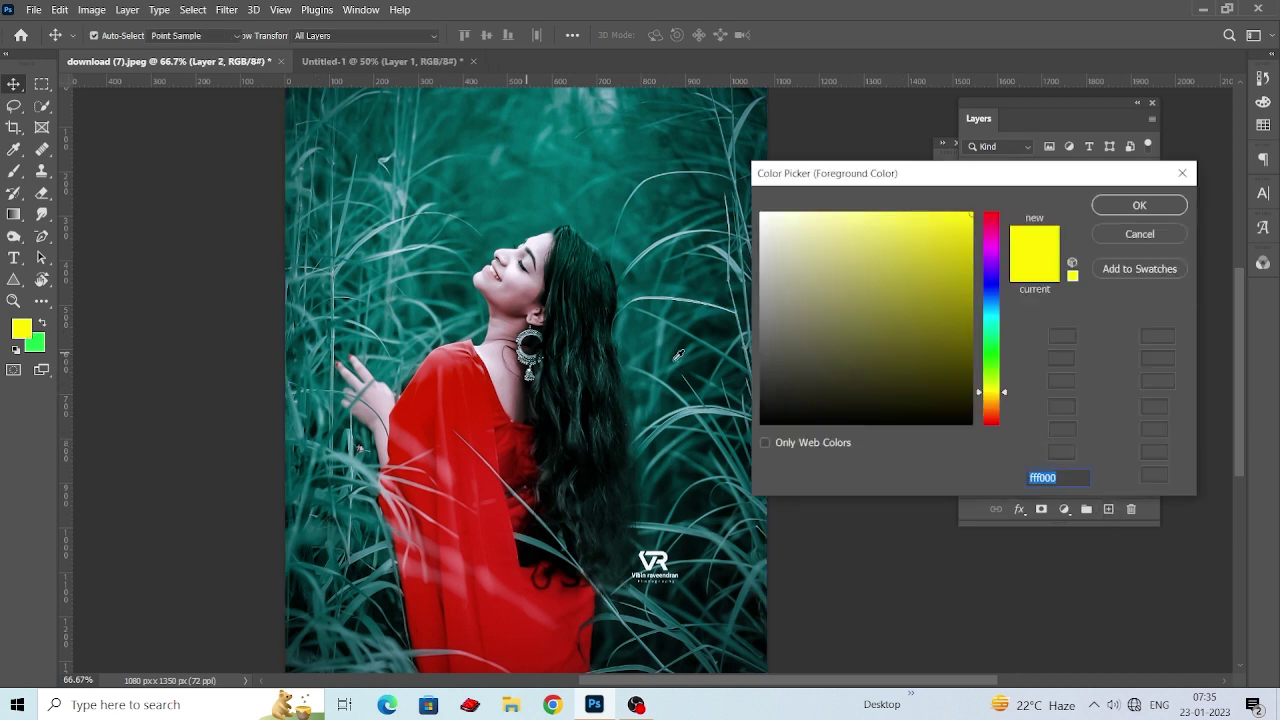
pyautogui.write('ffffff')
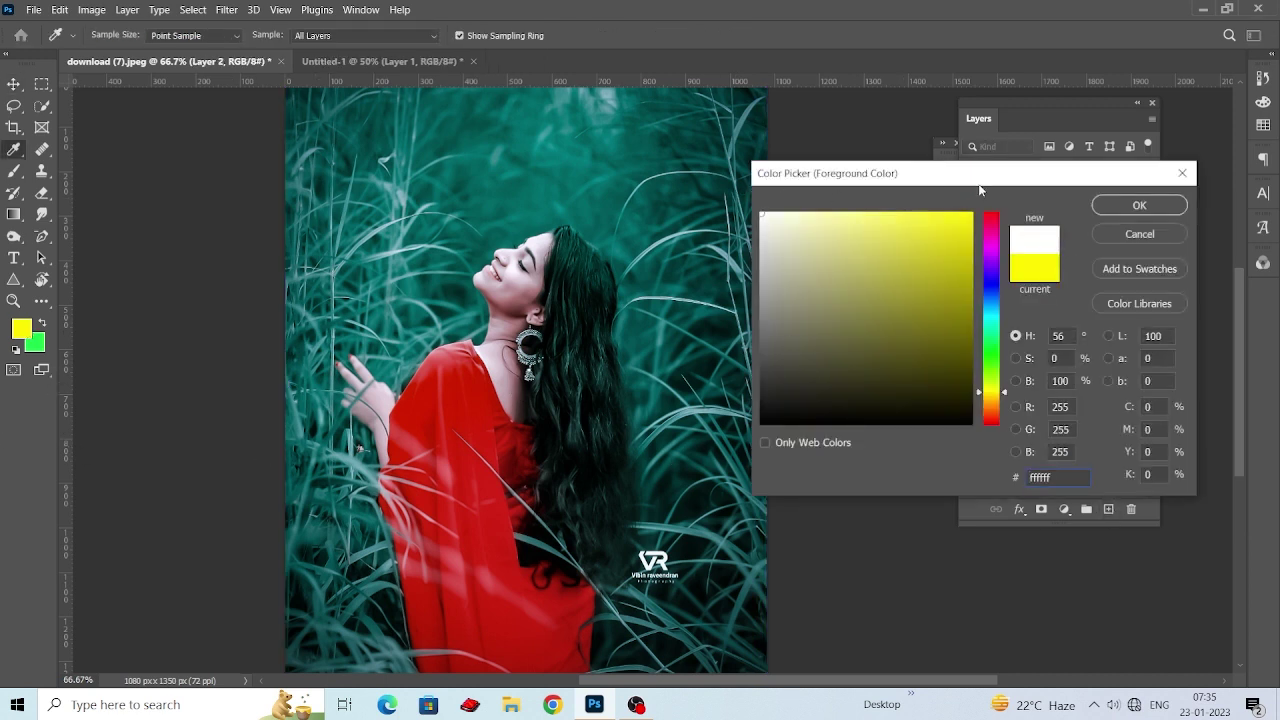
pyautogui.click(1140, 205)
pyautogui.hotkey('alt', 'BackSpace')
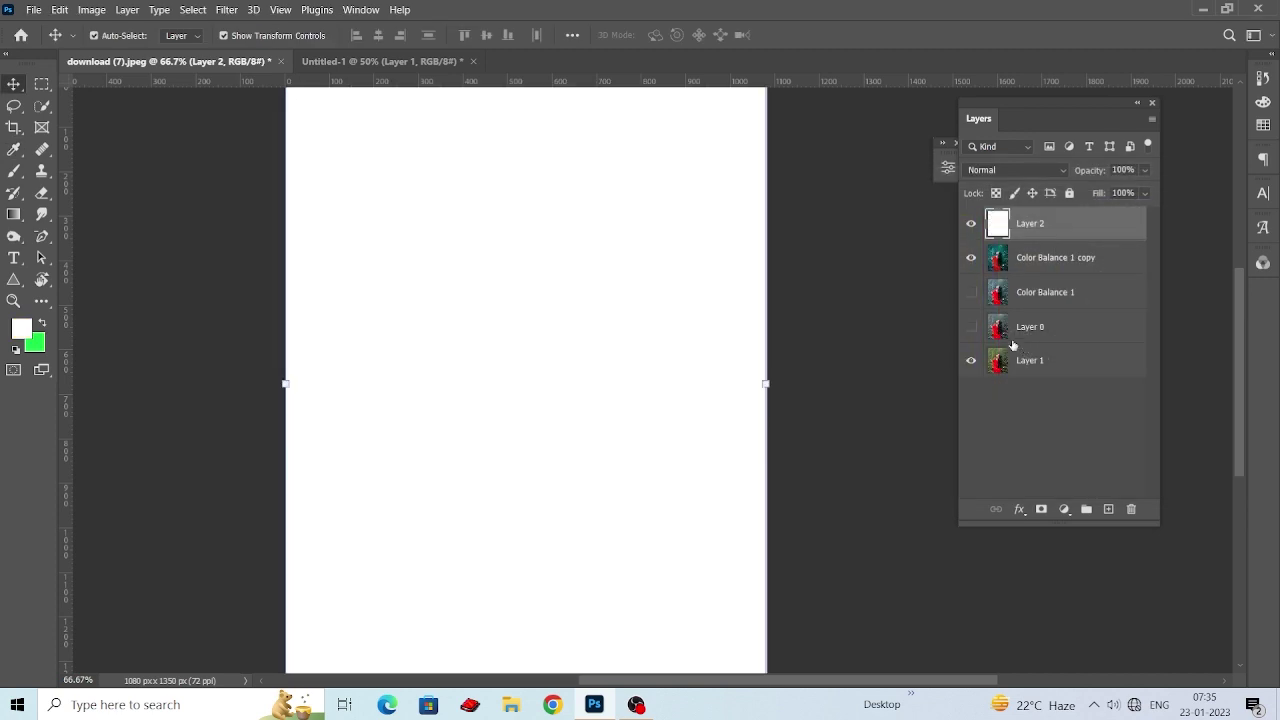
# Set the white layer's blend mode to Soft Light and its opacity to 60%.
pyautogui.click(1031, 168)
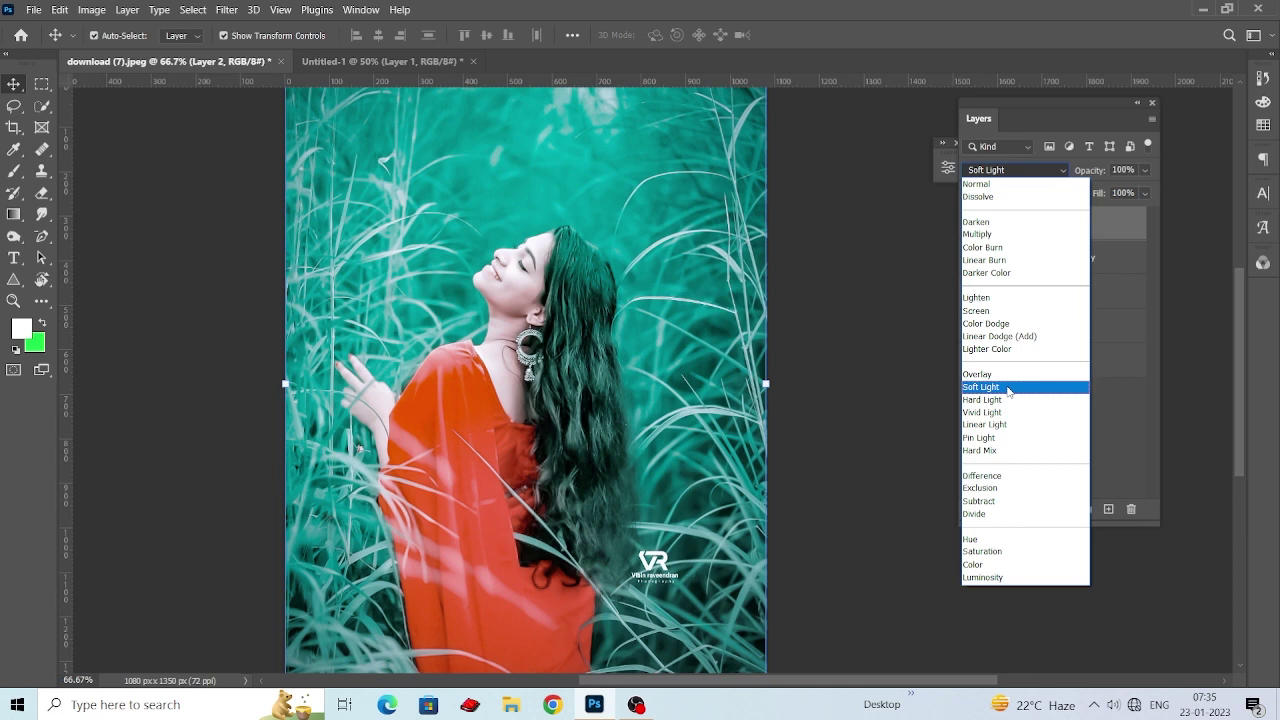
pyautogui.click(1008, 388)
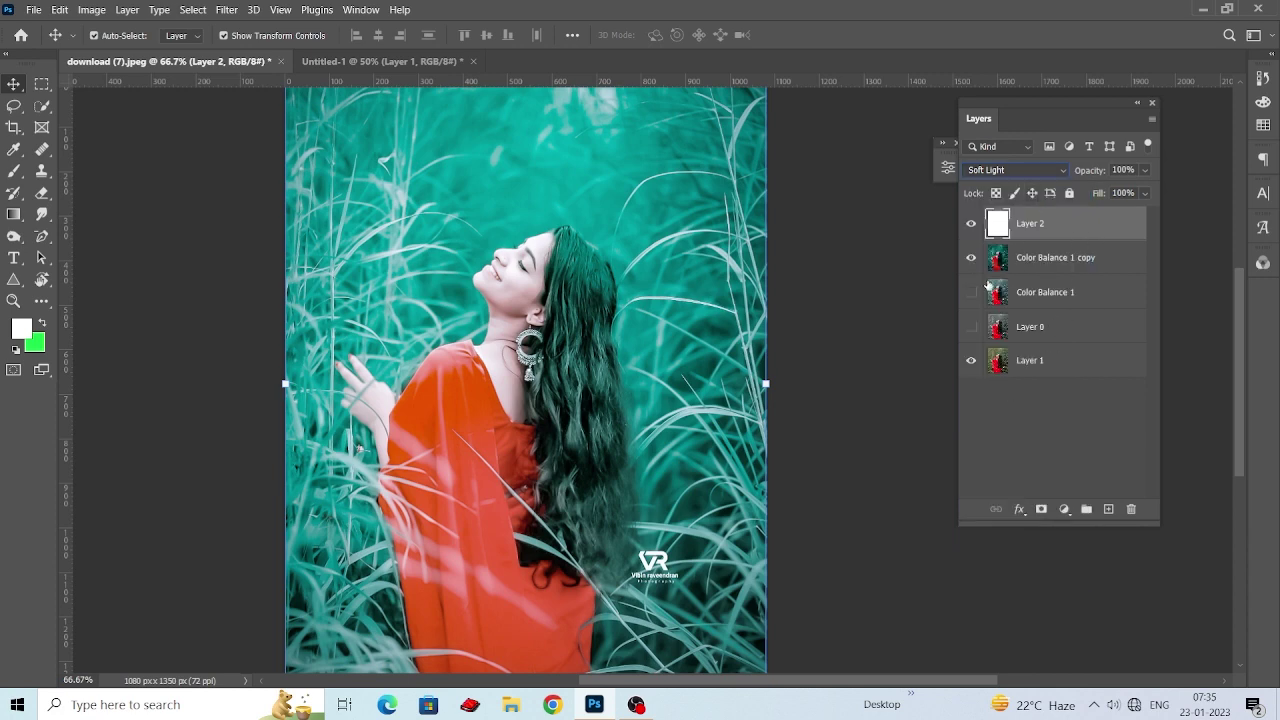
pyautogui.click(1144, 170)
pyautogui.moveTo(1148, 189); pyautogui.dragTo(1118, 189)
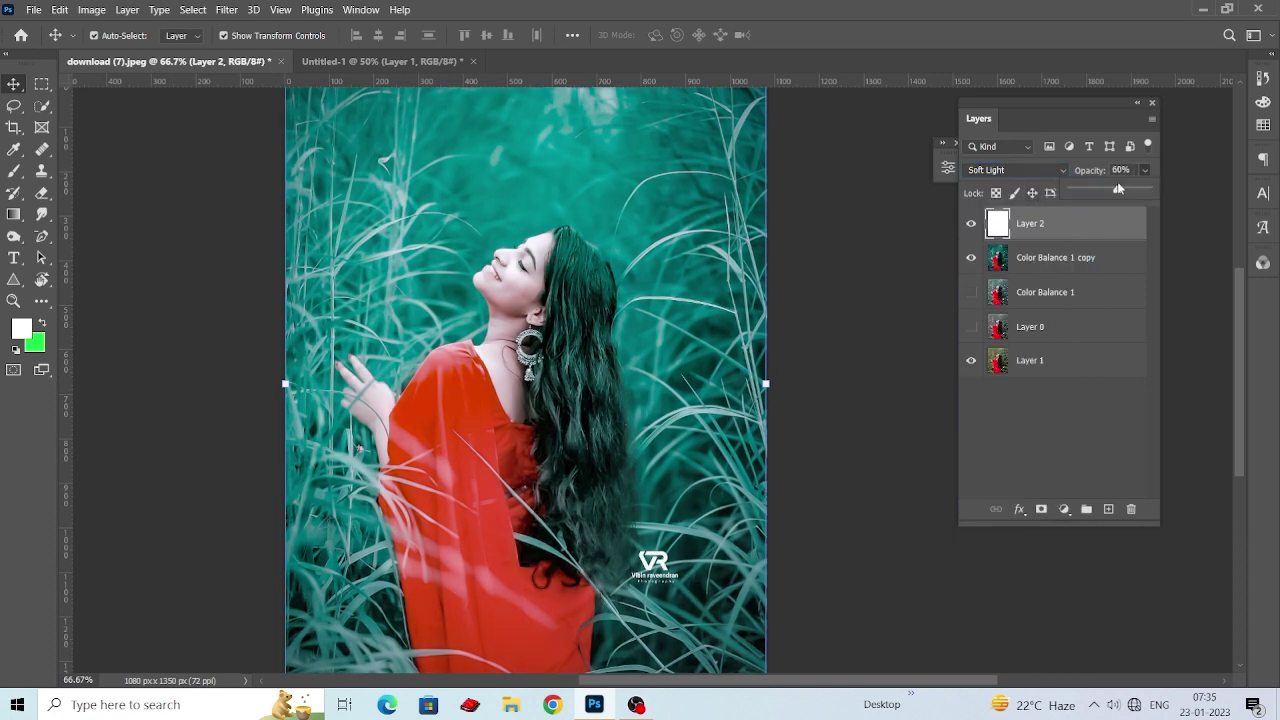
# Add a layer mask to the white Soft Light layer and fill the mask with black.
pyautogui.click(1041, 510)
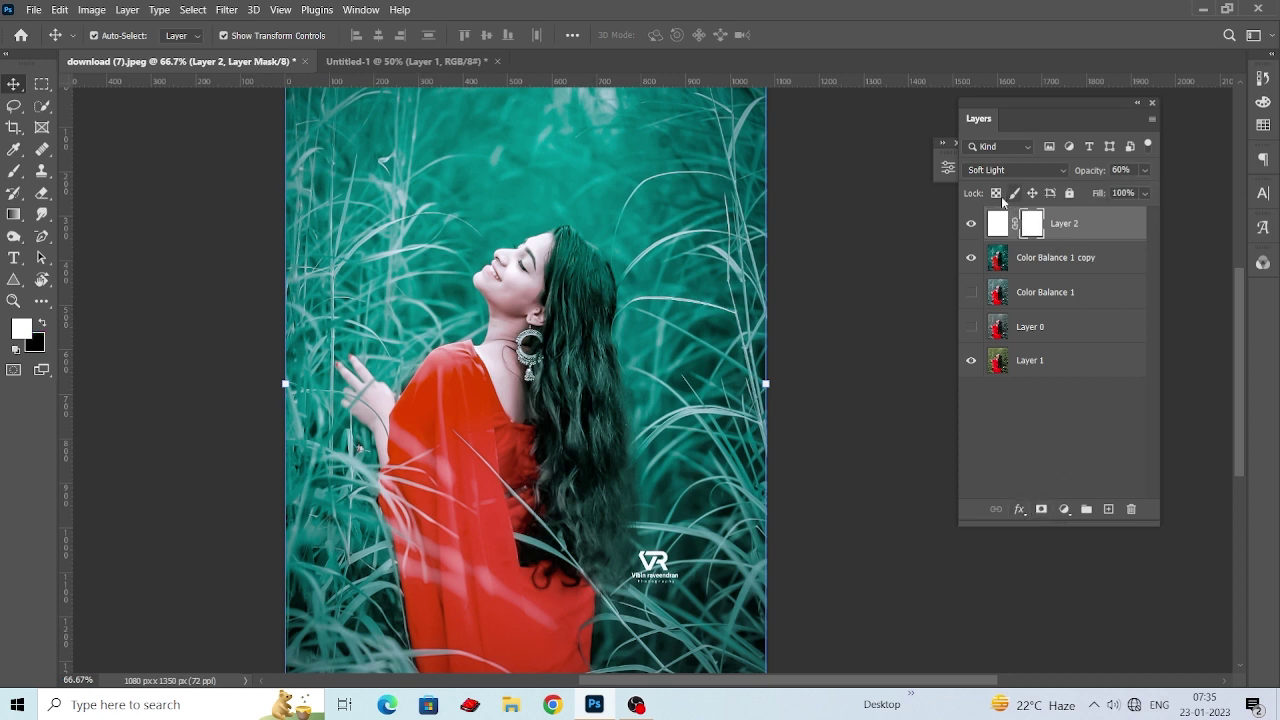
pyautogui.click(44, 324)
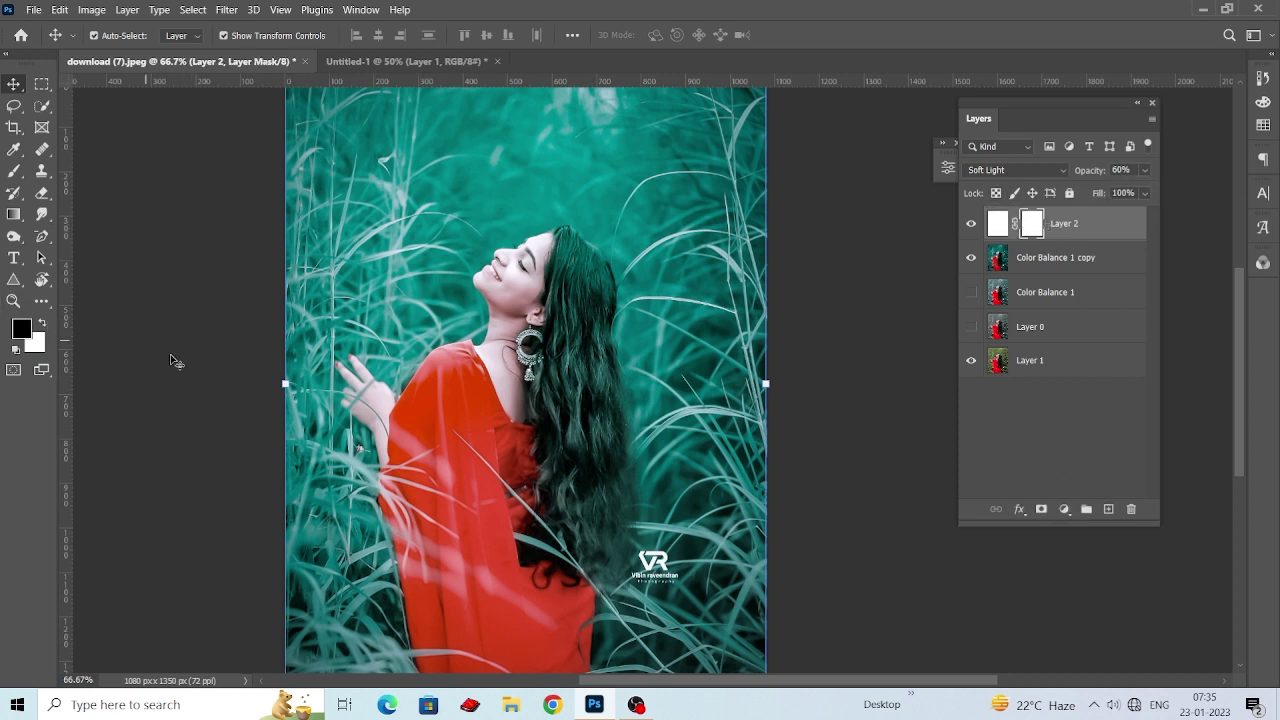
pyautogui.hotkey('alt', 'BackSpace')
# Reduce the brush size to 45, try a white stroke over the cheek on the layer mask, and undo it.
pyautogui.moveTo(465, 298); pyautogui.dragTo(489, 322)
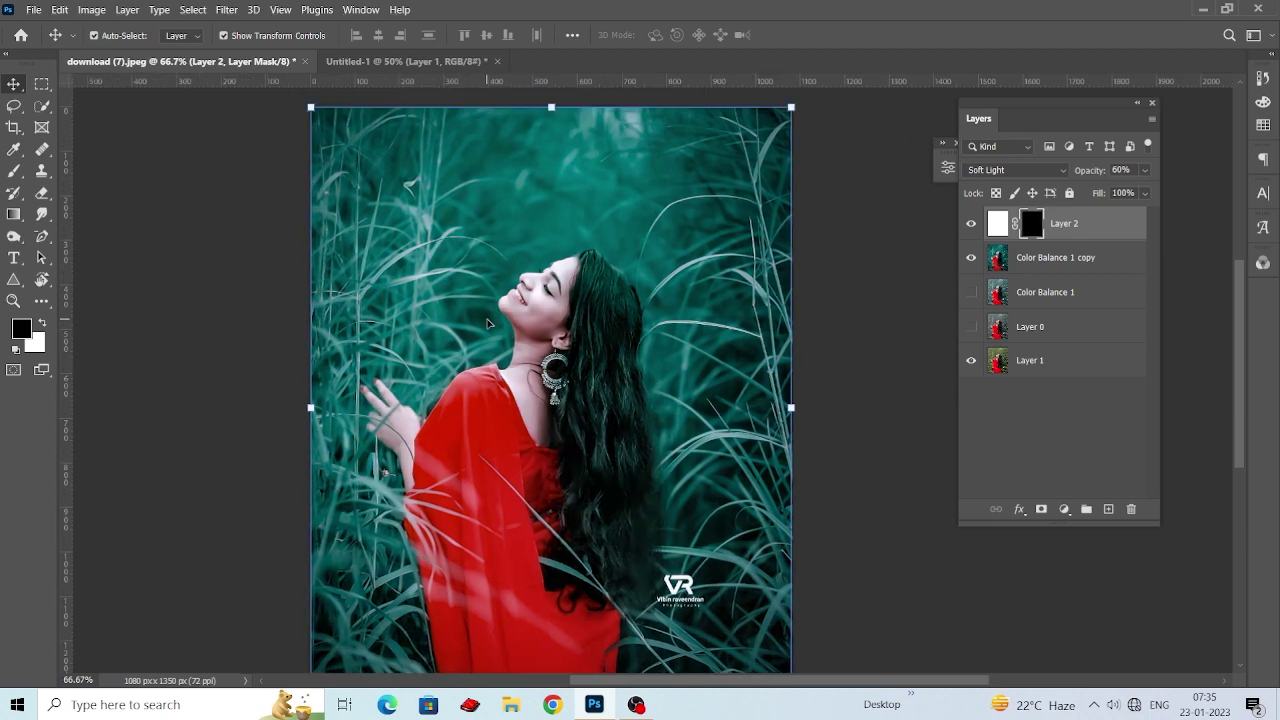
pyautogui.hotkey('ctrl', '+')
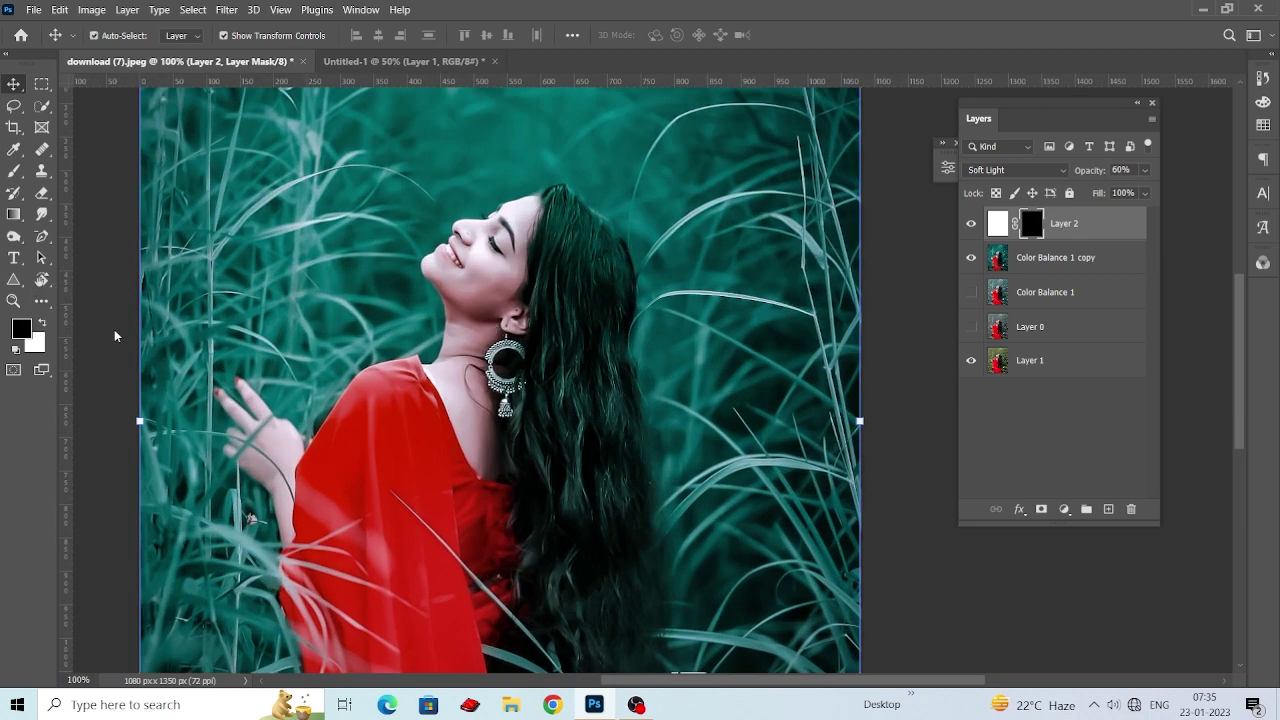
pyautogui.moveTo(355, 342); pyautogui.dragTo(371, 364)
pyautogui.press('b')
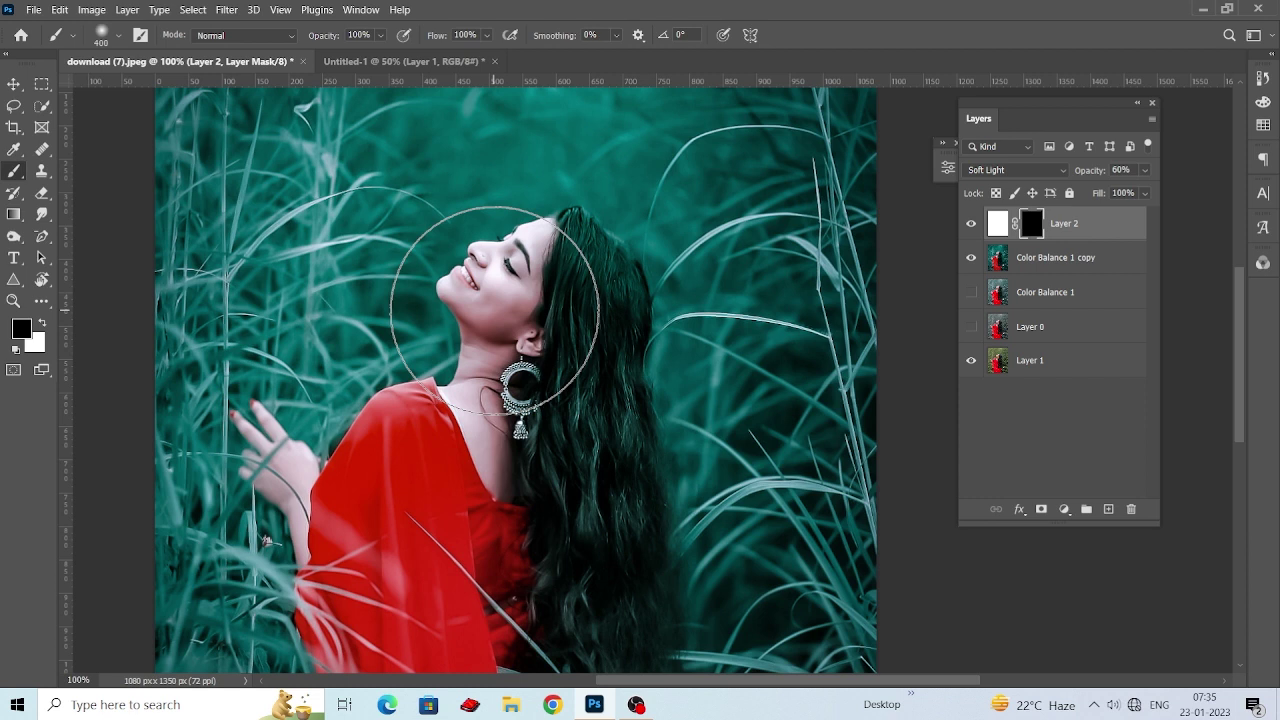
pyautogui.press('[')
pyautogui.press('[')
pyautogui.press('[')
pyautogui.press('[')
pyautogui.press('[')
pyautogui.press('[')
pyautogui.press('[')
pyautogui.press('[')
pyautogui.press('[')
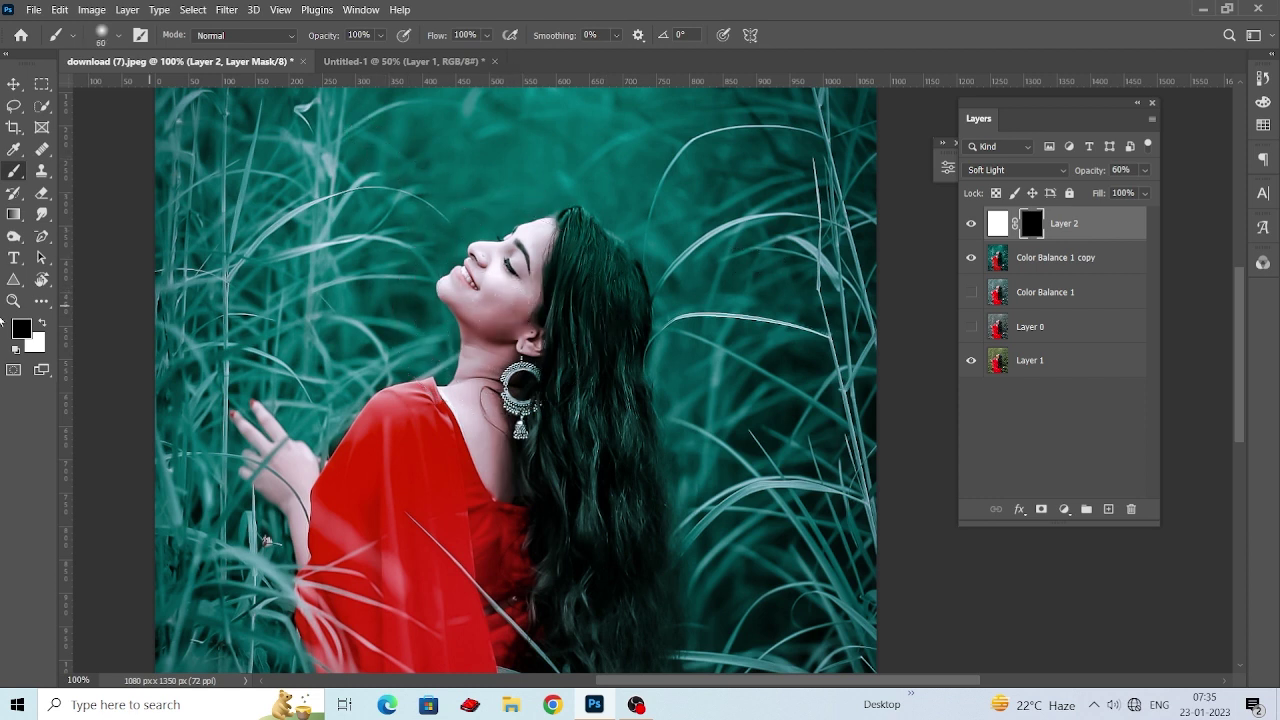
pyautogui.click(42, 321)
pyautogui.moveTo(526, 303); pyautogui.dragTo(510, 308)
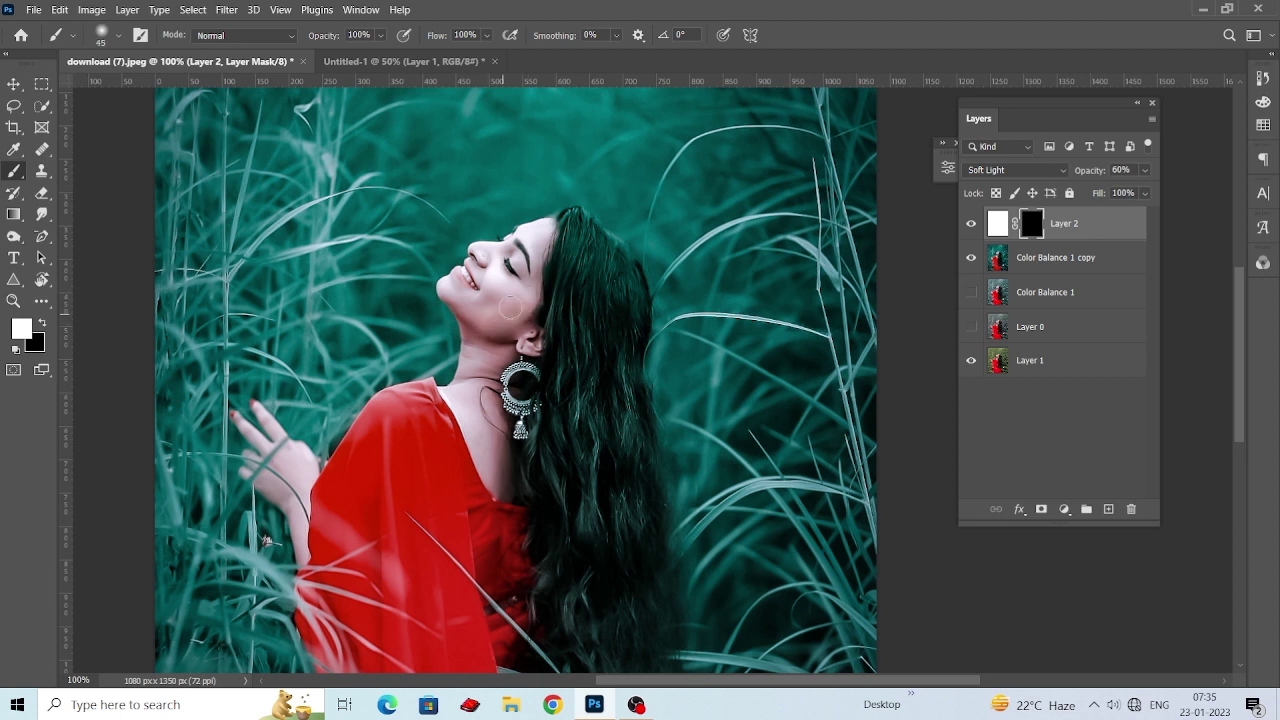
pyautogui.hotkey('ctrl', 'z')
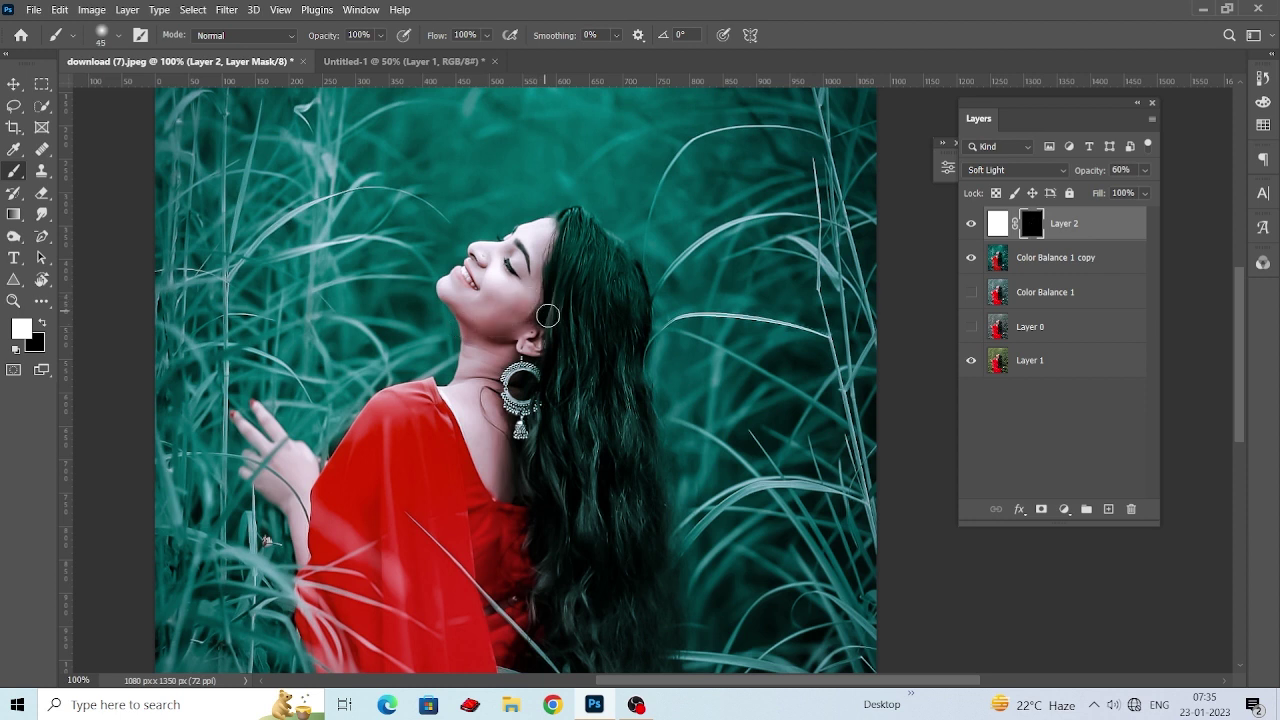
# Set the brush opacity to 53% and paint white on the mask over the woman's face and neck to brighten them.
pyautogui.click(380, 36)
pyautogui.moveTo(505, 300)
pyautogui.mouseDown()
pyautogui.moveTo(531, 311)
pyautogui.moveTo(496, 318)
pyautogui.moveTo(502, 329)
pyautogui.moveTo(456, 302)
pyautogui.moveTo(503, 323)
pyautogui.moveTo(496, 370)
pyautogui.moveTo(509, 323)
pyautogui.moveTo(491, 334)
pyautogui.moveTo(446, 252)
pyautogui.mouseUp()
pyautogui.moveTo(489, 387)
pyautogui.mouseDown()
pyautogui.moveTo(506, 420)
pyautogui.moveTo(484, 422)
pyautogui.moveTo(513, 375)
pyautogui.mouseUp()
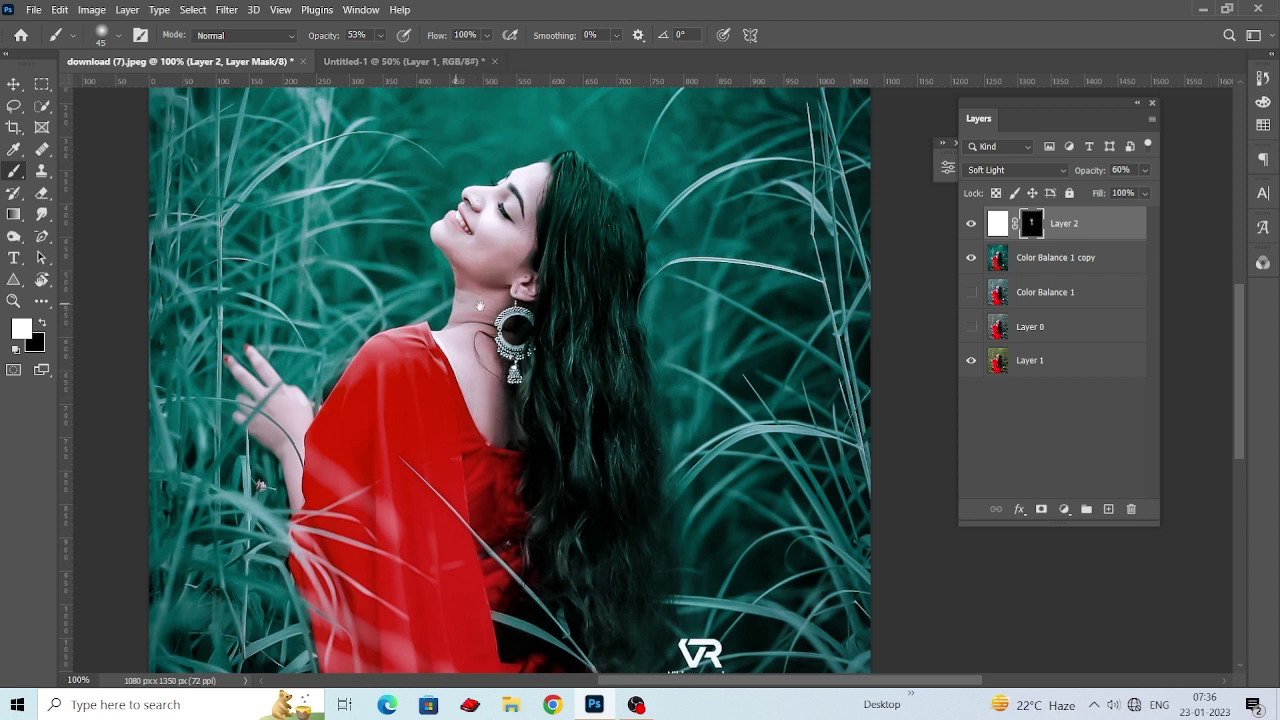
pyautogui.moveTo(479, 305)
pyautogui.mouseDown()
pyautogui.moveTo(485, 243)
pyautogui.moveTo(437, 143)
pyautogui.moveTo(572, 273)
pyautogui.mouseUp()
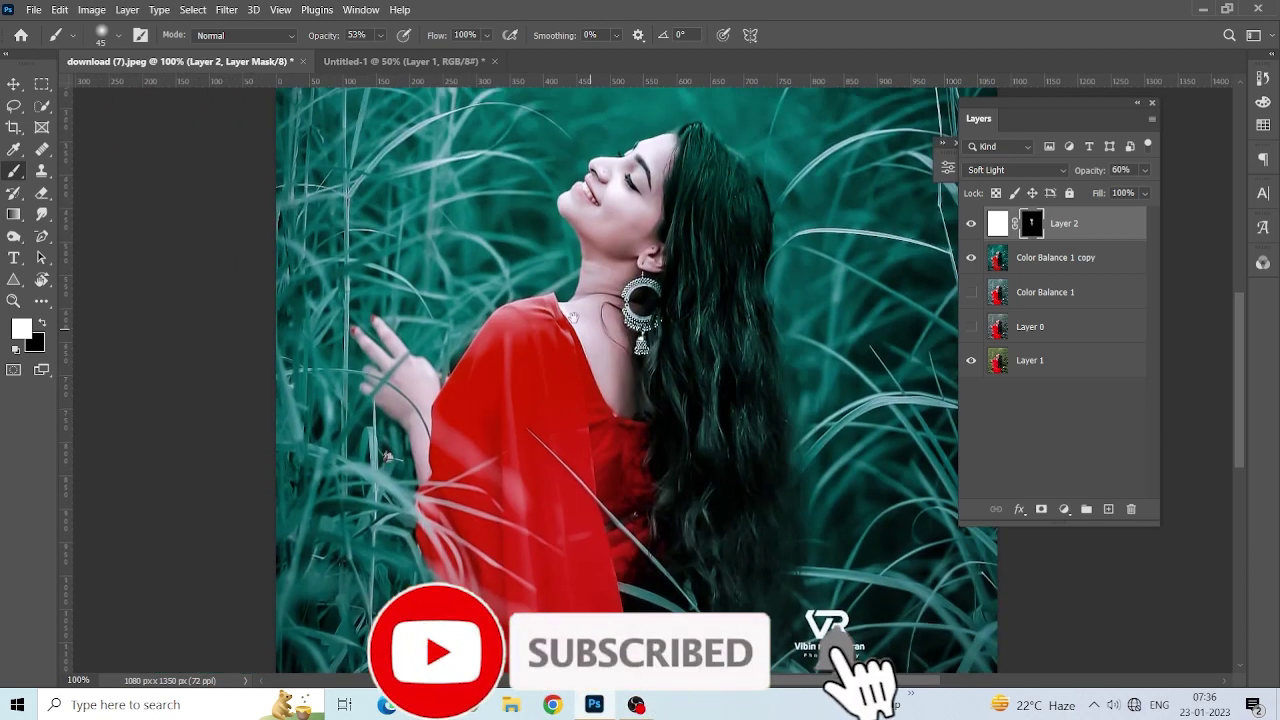
# Paint white on the mask over the raised hand and forearm to brighten the remaining skin.
pyautogui.moveTo(380, 397)
pyautogui.mouseDown()
pyautogui.moveTo(407, 427)
pyautogui.moveTo(408, 457)
pyautogui.mouseUp()
pyautogui.moveTo(601, 331)
pyautogui.mouseDown()
pyautogui.moveTo(601, 298)
pyautogui.moveTo(578, 363)
pyautogui.mouseUp()
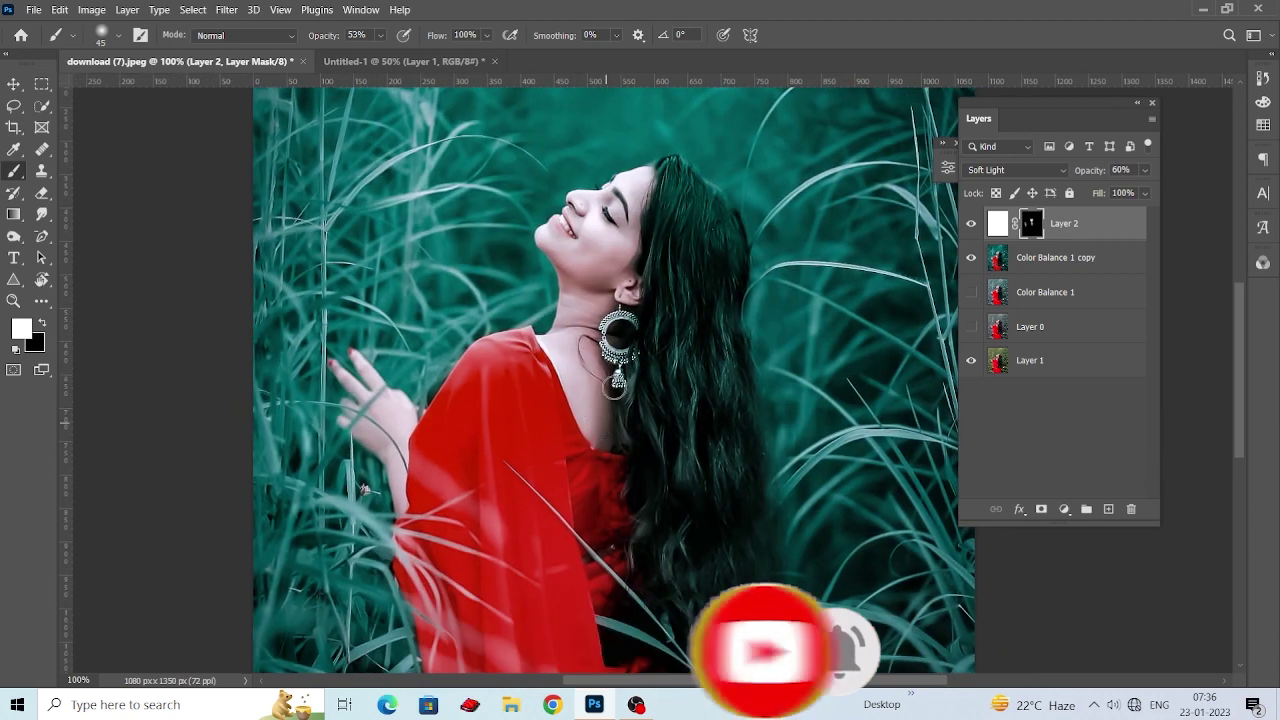
pyautogui.moveTo(618, 254)
pyautogui.mouseDown()
pyautogui.moveTo(606, 276)
pyautogui.moveTo(640, 268)
pyautogui.mouseUp()
pyautogui.scroll(-4, 572, 291)
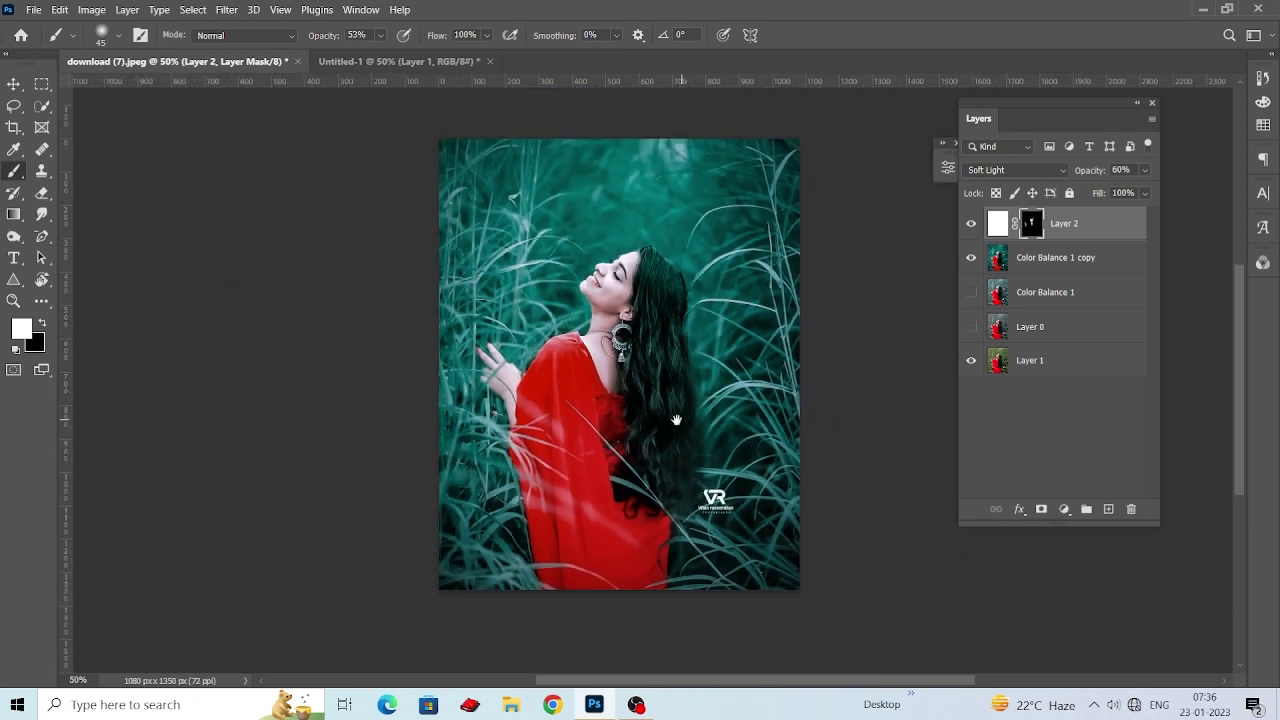
pyautogui.moveTo(676, 420); pyautogui.dragTo(648, 427)
pyautogui.press('v')
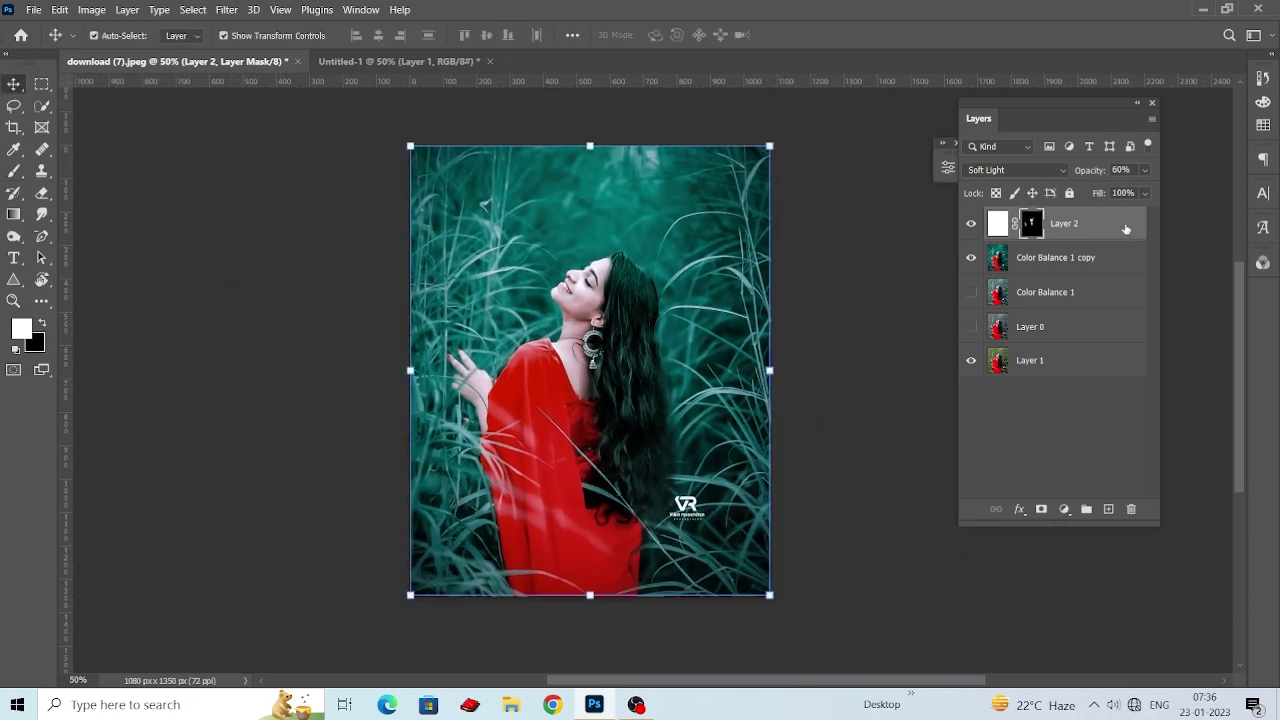
# Merge Layer 2 with the Color Balance 1 copy layer and toggle the merged layer's visibility to compare it with the original.
pyautogui.keyDown('shift'); pyautogui.click(1091, 258); pyautogui.keyUp('shift')
pyautogui.hotkey('ctrl', 'e')
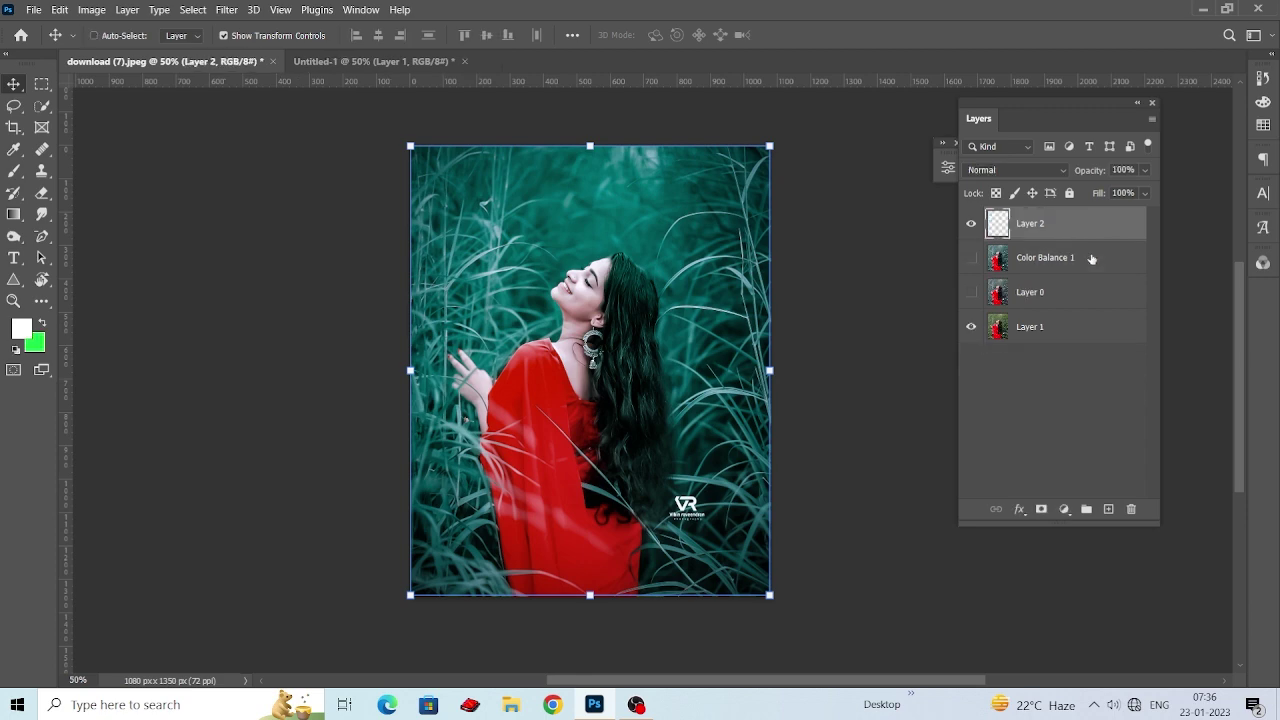
pyautogui.click(974, 224)
pyautogui.click(974, 224)
pyautogui.scroll(-3, 798, 346)
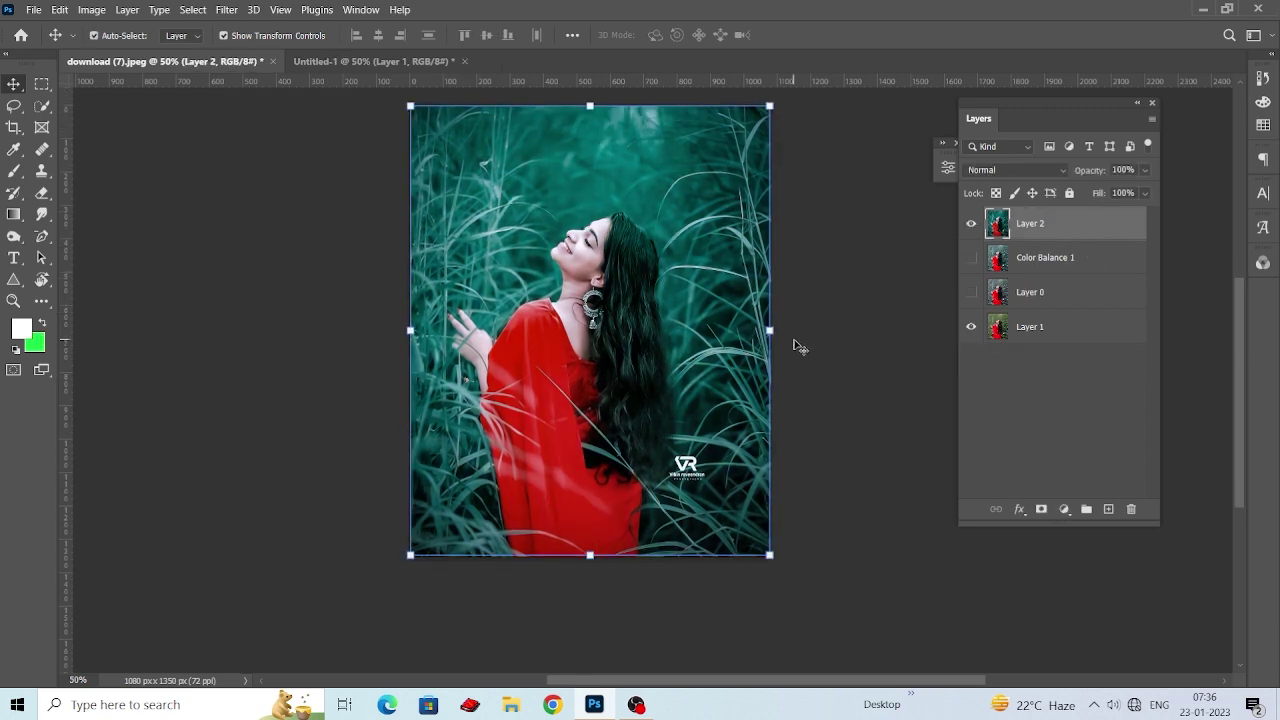
pyautogui.scroll(2, 798, 346)
# Add a new layer, enlarge the brush to 500, try a white spot at the photo's top edge, and undo it.
pyautogui.click(1107, 509)
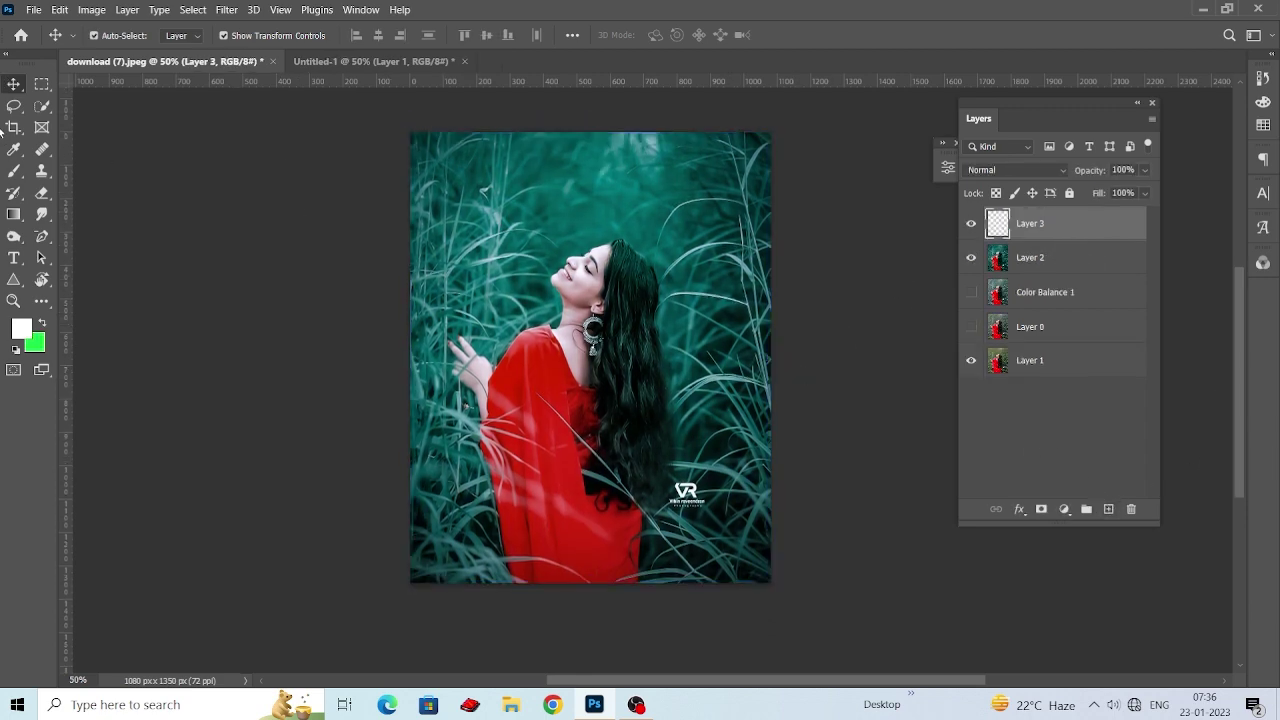
pyautogui.click(42, 84)
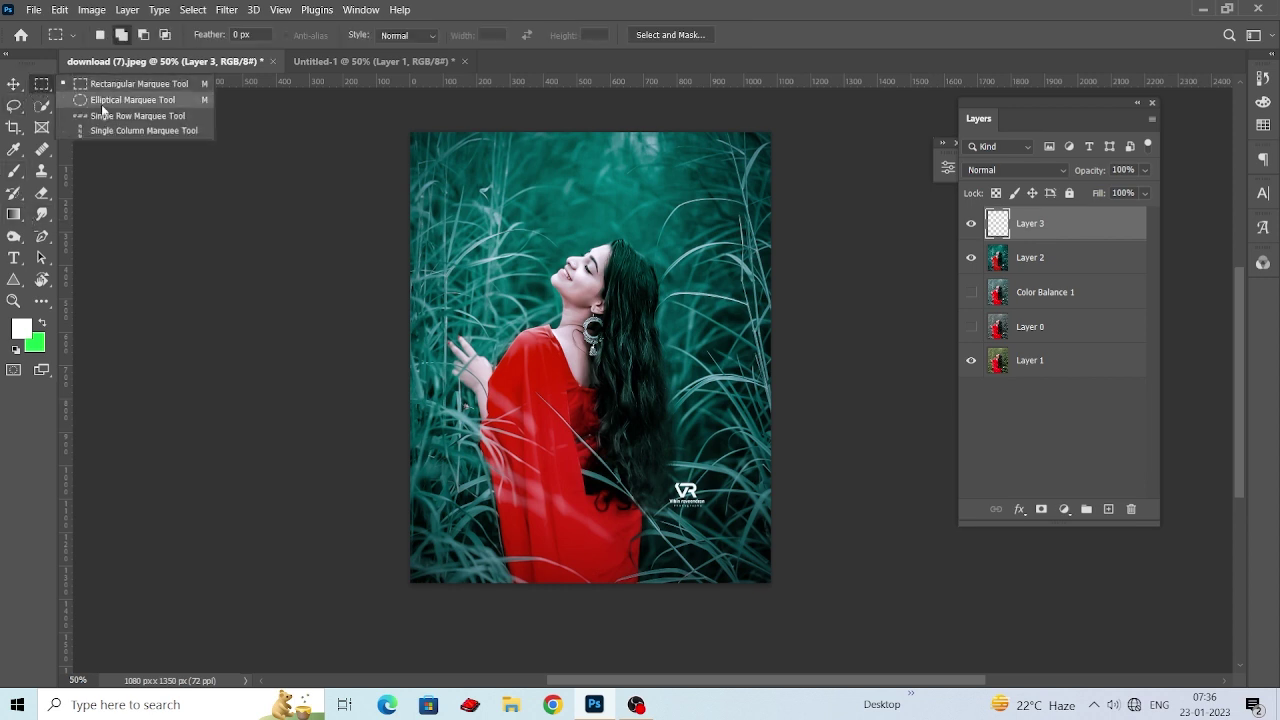
pyautogui.click(14, 171)
pyautogui.click(60, 171)
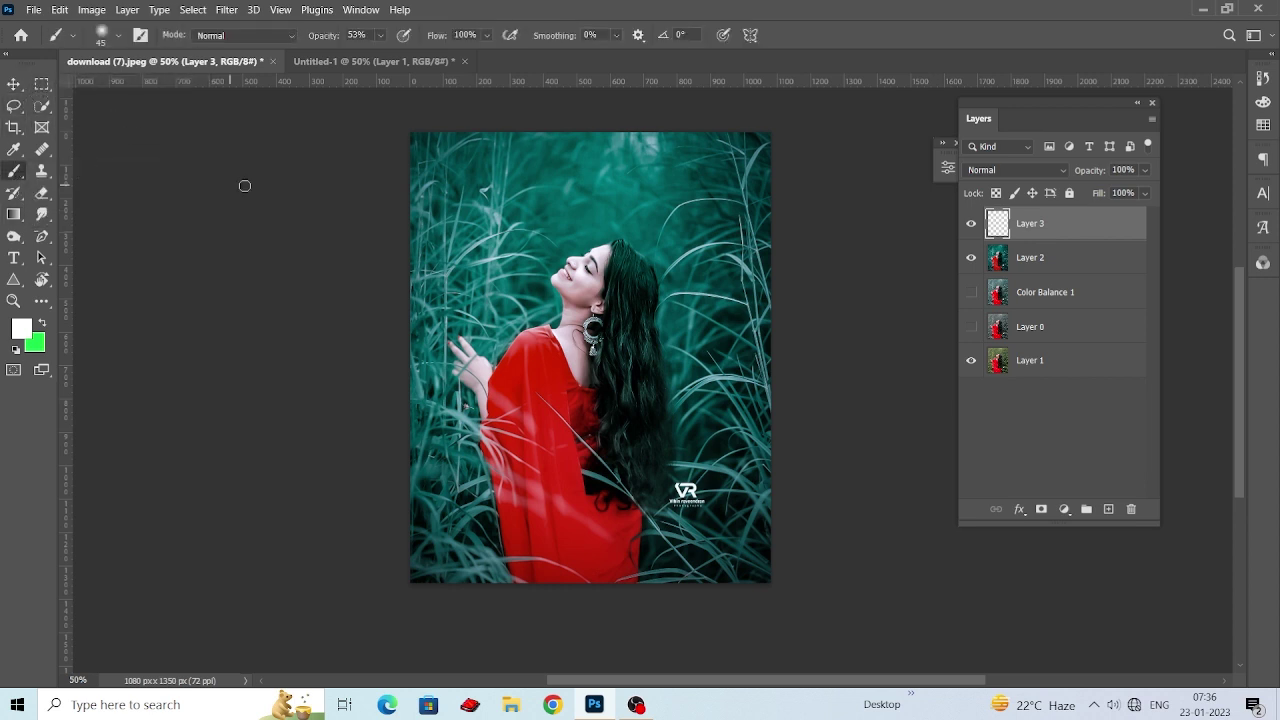
pyautogui.press(']')
pyautogui.press(']')
pyautogui.press(']')
pyautogui.press(']')
pyautogui.press(']')
pyautogui.press(']')
pyautogui.press(']')
pyautogui.press(']')
pyautogui.press(']')
pyautogui.press(']')
pyautogui.press(']')
pyautogui.press(']')
pyautogui.press(']')
pyautogui.press(']')
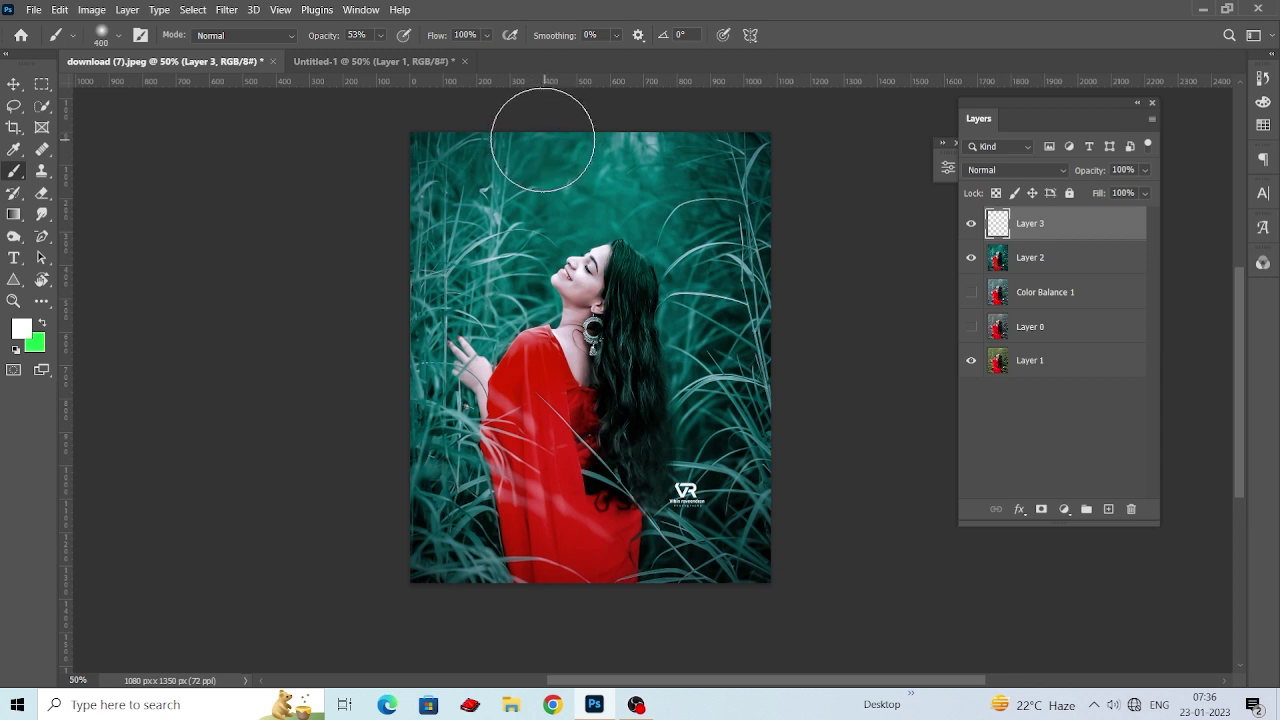
pyautogui.click(540, 138)
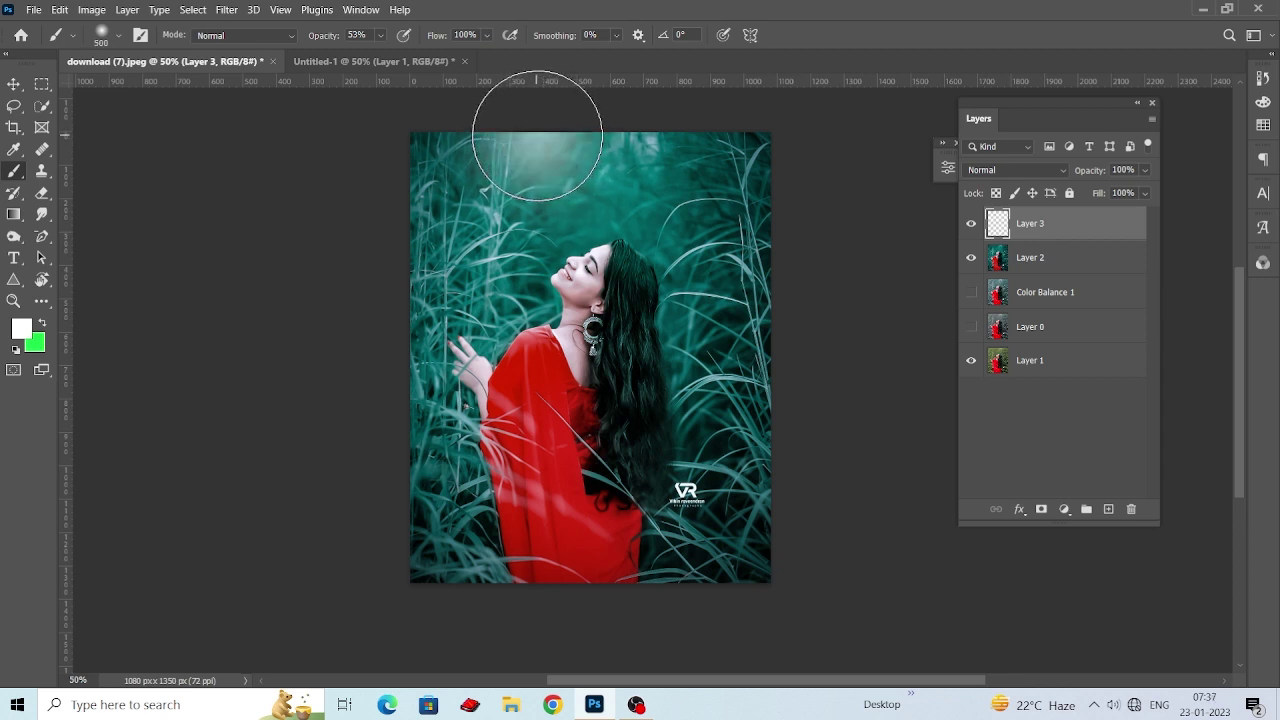
pyautogui.hotkey('ctrl', 'z')
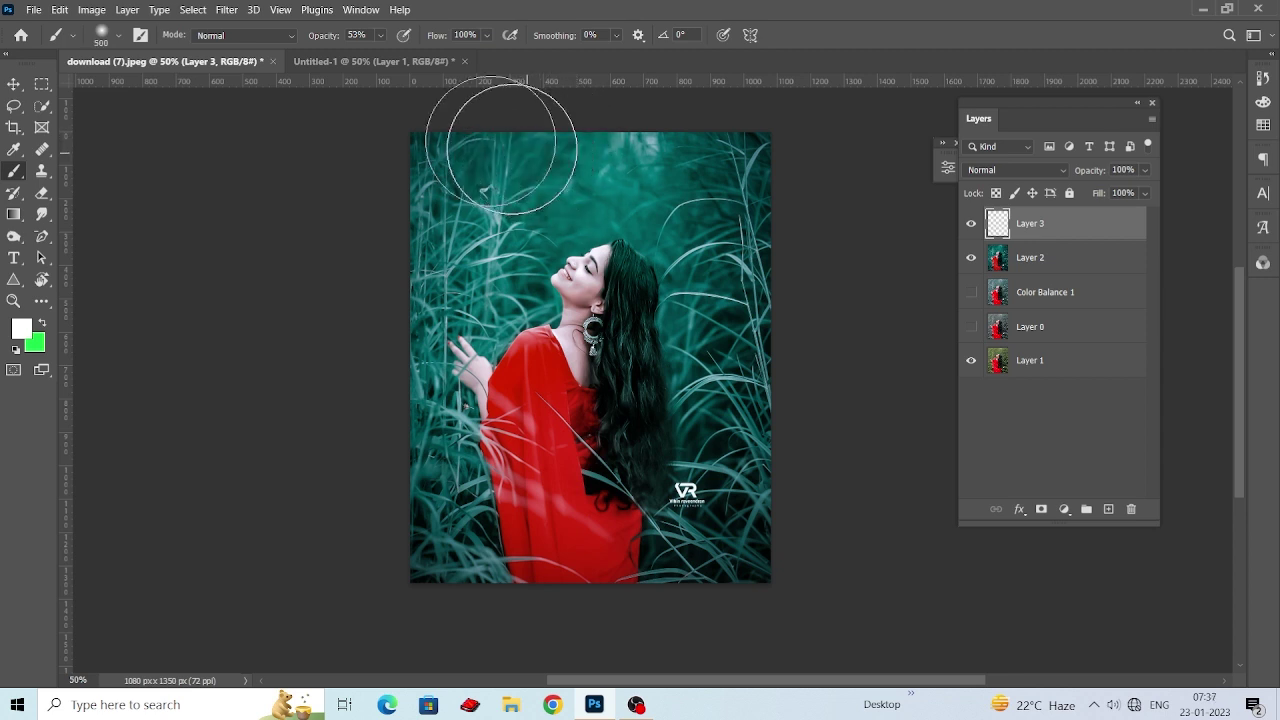
# Set the brush opacity to 100% and paint a soft white glow at the photo's top edge on Layer 3.
pyautogui.click(381, 36)
pyautogui.moveTo(430, 56); pyautogui.dragTo(457, 58)
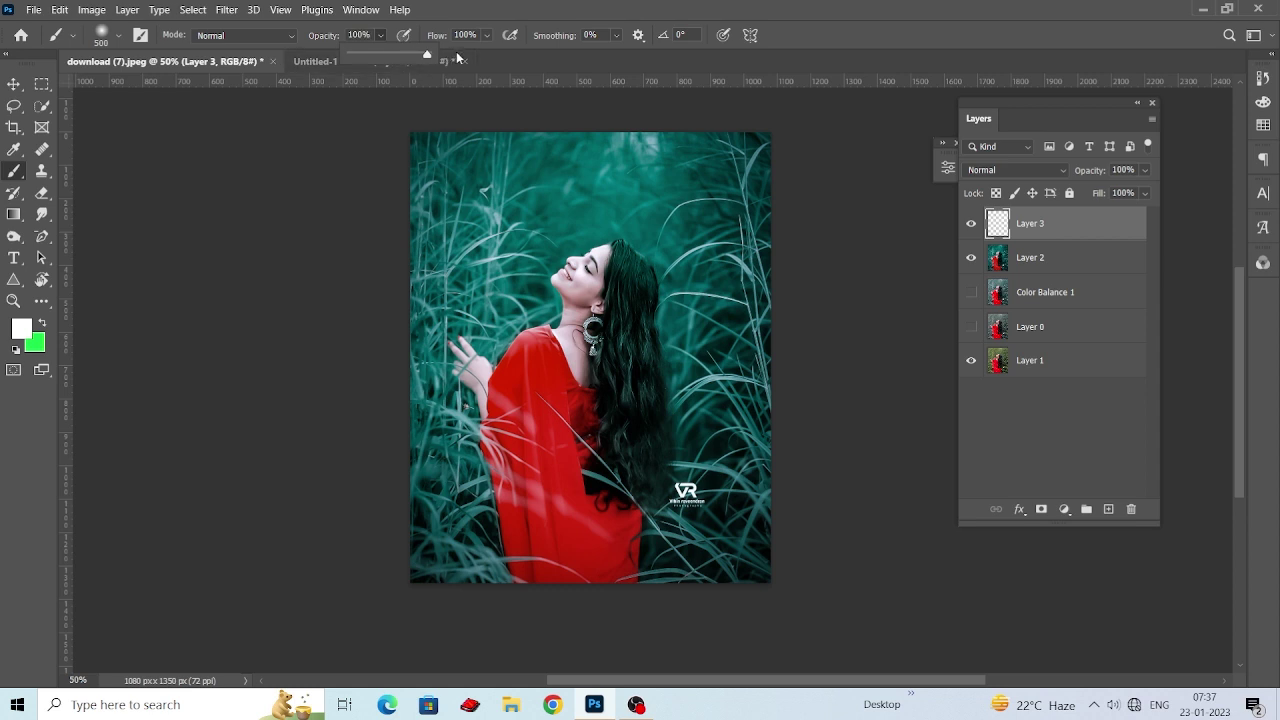
pyautogui.click(522, 128)
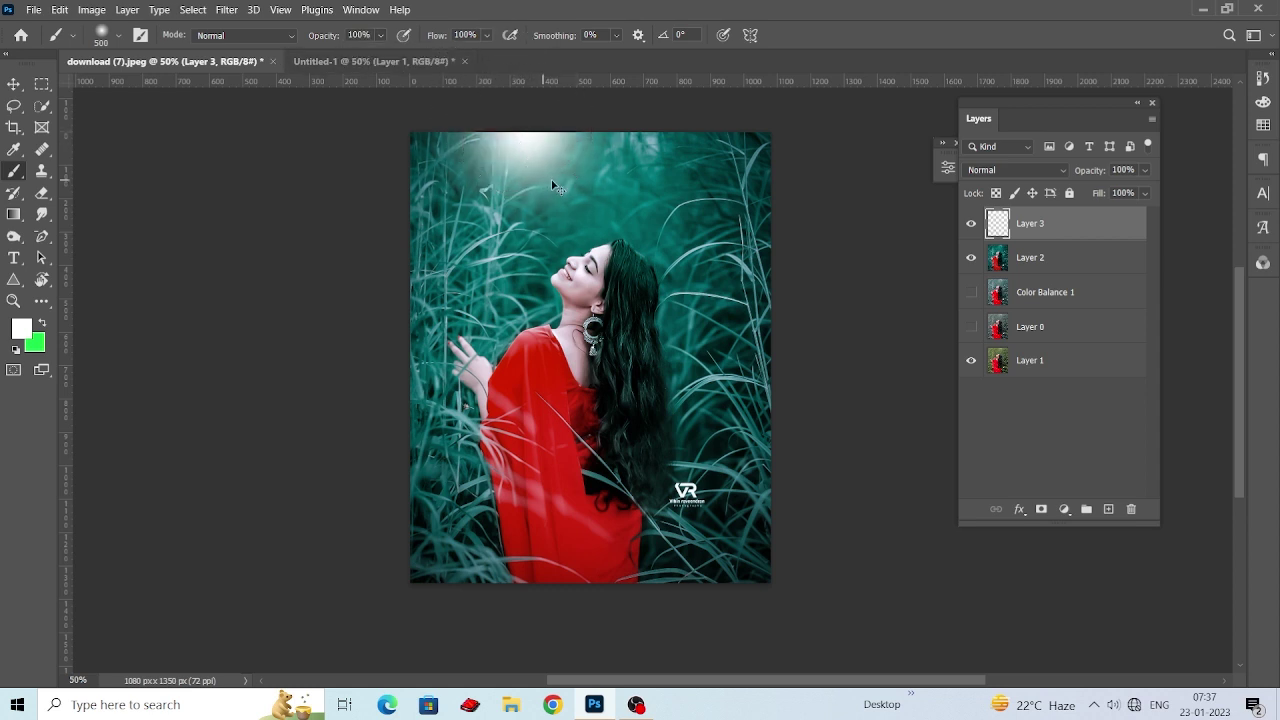
pyautogui.click(14, 84)
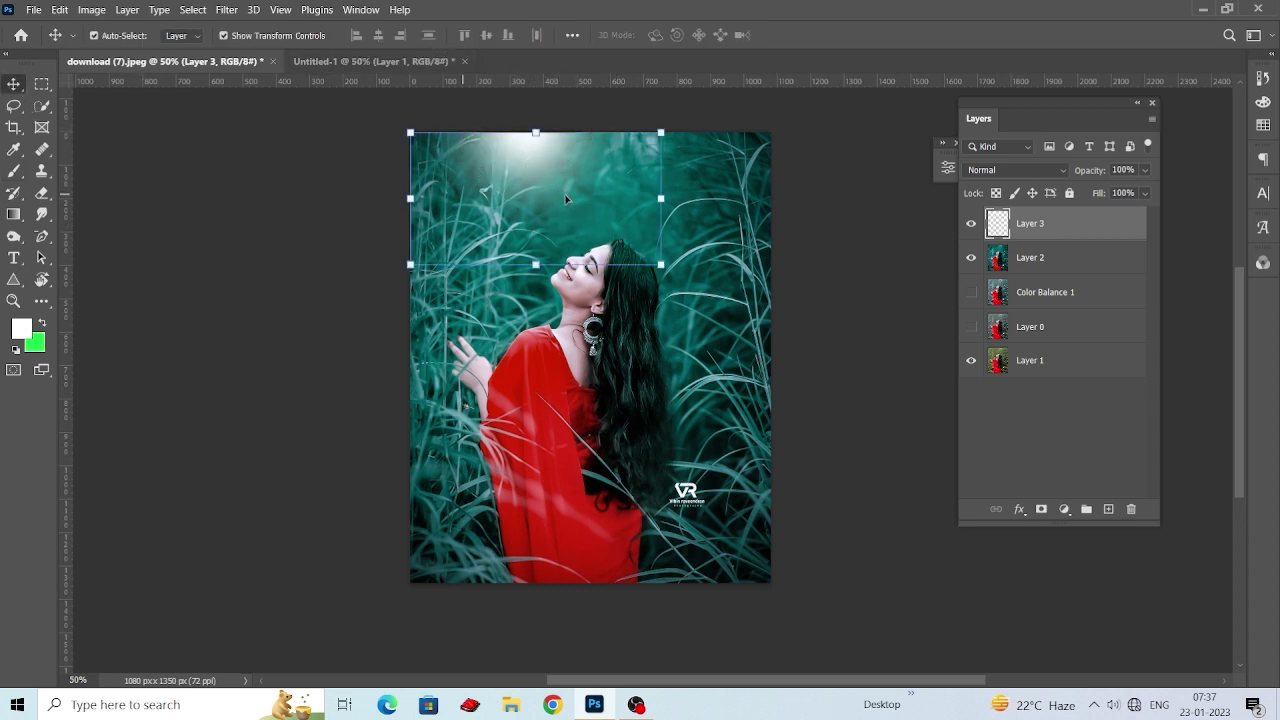
# Try the Linear Light blend mode on the white glow in Layer 3.
pyautogui.click(1008, 169)
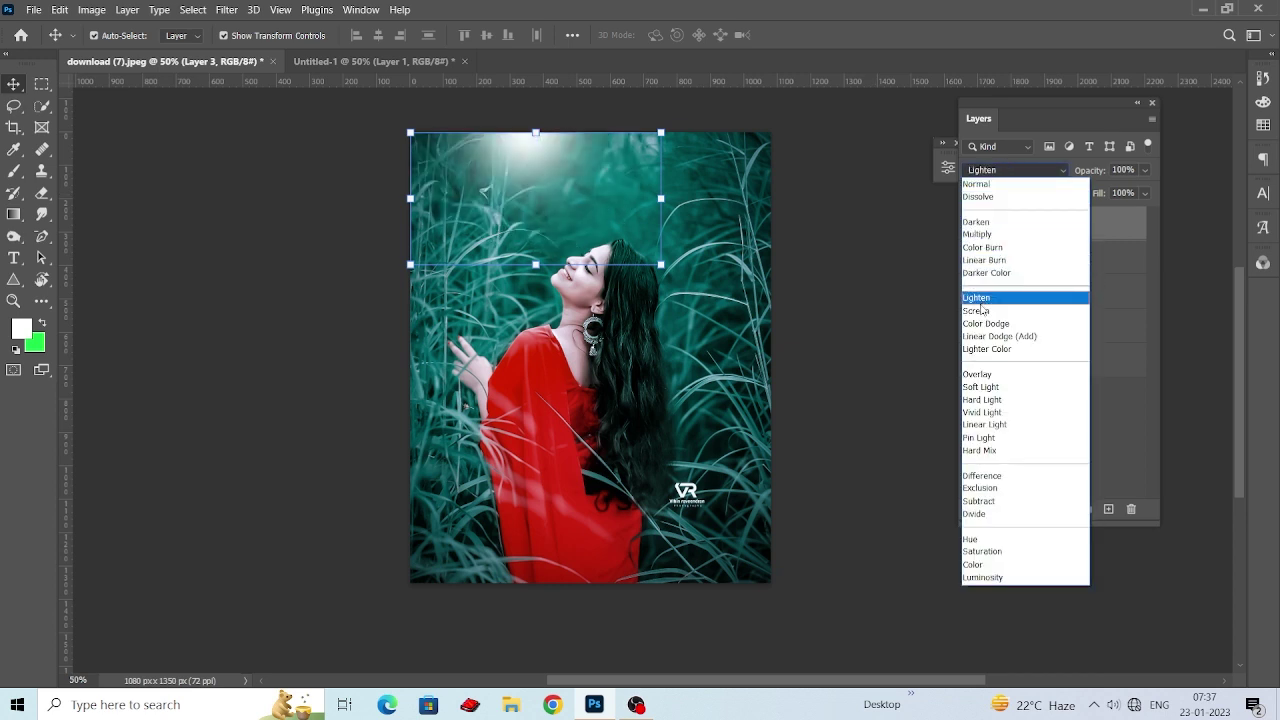
pyautogui.click(991, 424)
pyautogui.click(889, 301)
pyautogui.click(531, 161)
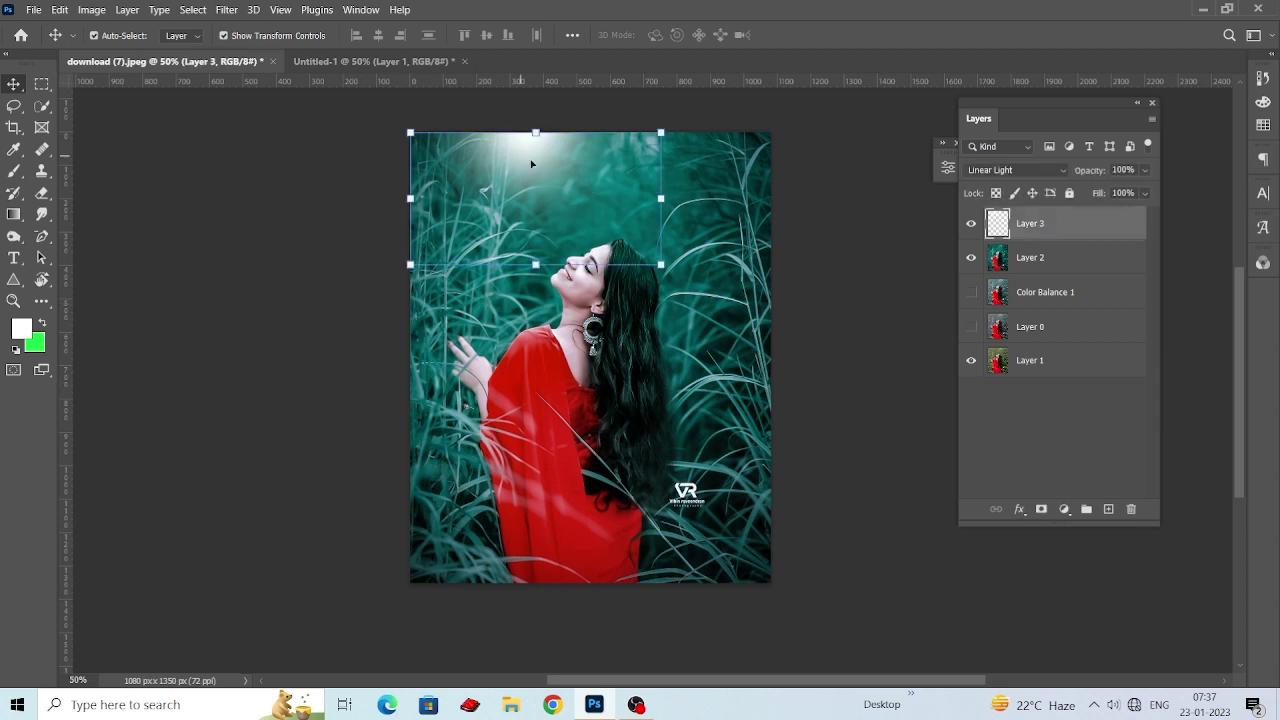
# Set the glow layer's blend mode to Normal and its opacity to 95%, and deselect the layer.
pyautogui.click(1145, 170)
pyautogui.moveTo(1122, 191); pyautogui.dragTo(1128, 197)
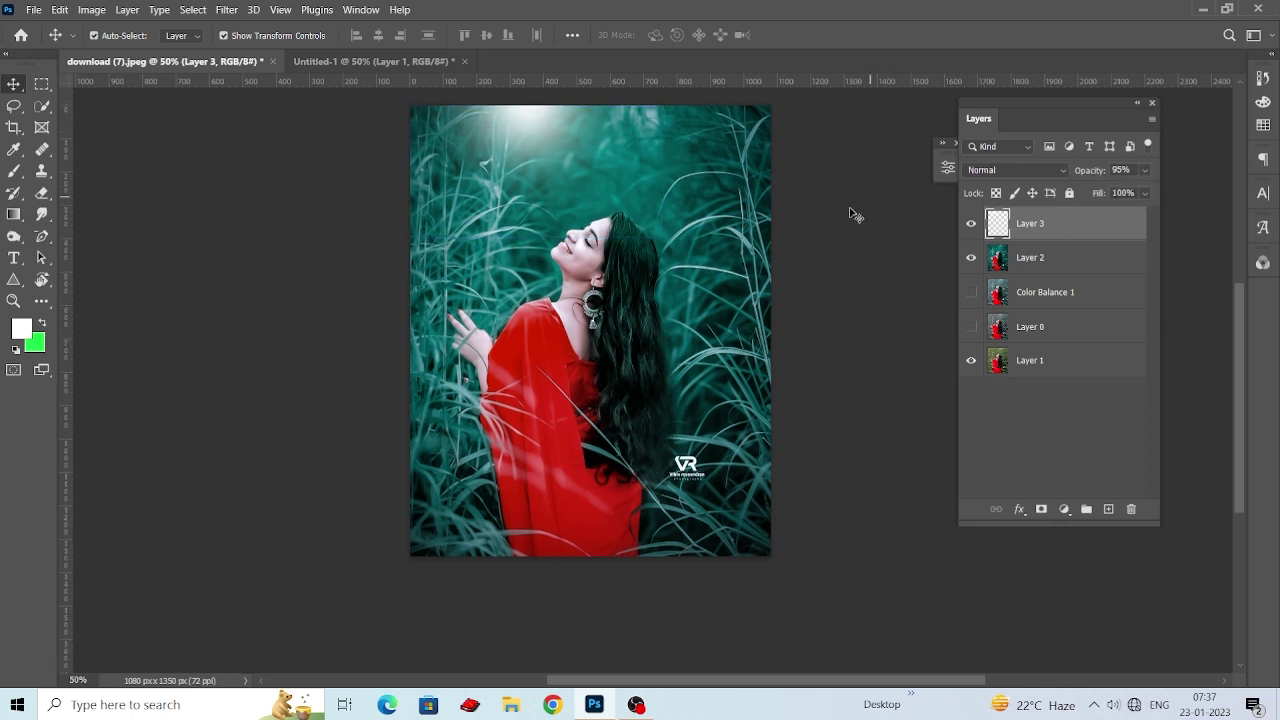
pyautogui.click(783, 230)
pyautogui.moveTo(783, 230); pyautogui.dragTo(819, 261)
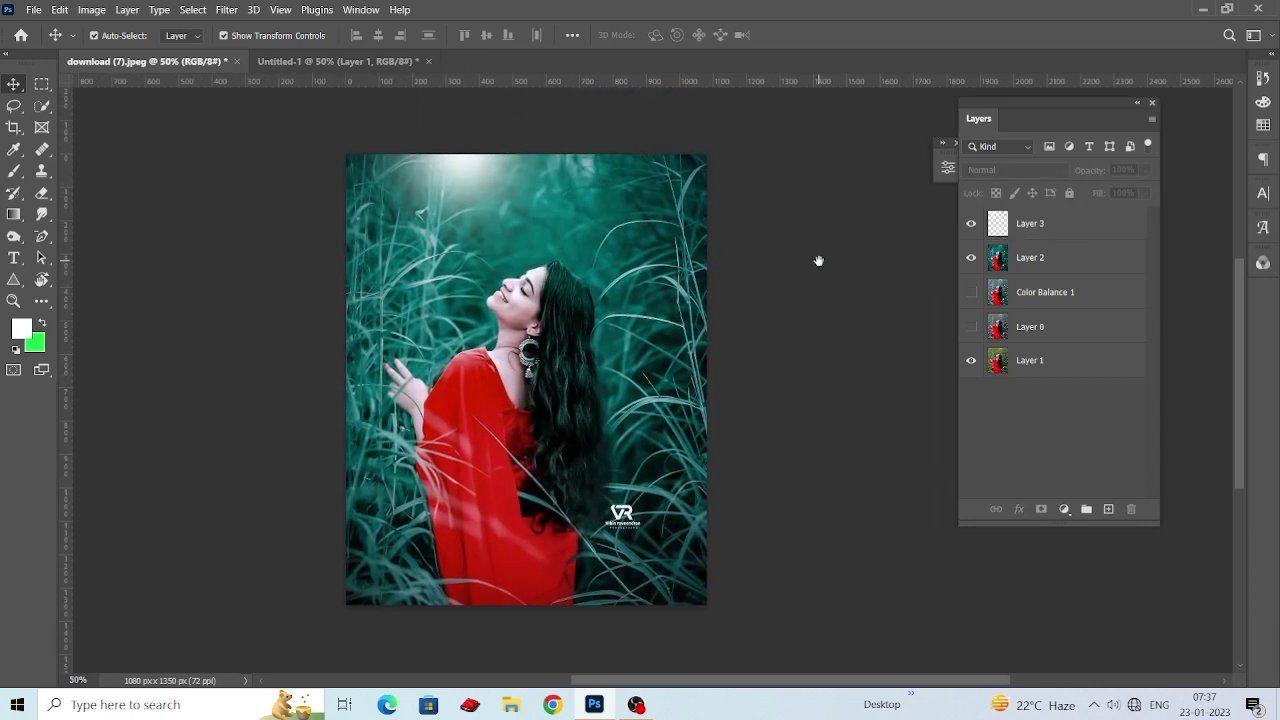
# Duplicate the merged portrait layer, Layer 2, beneath the glow layer.
pyautogui.click(1058, 262)
pyautogui.hotkey('ctrl', 'j')
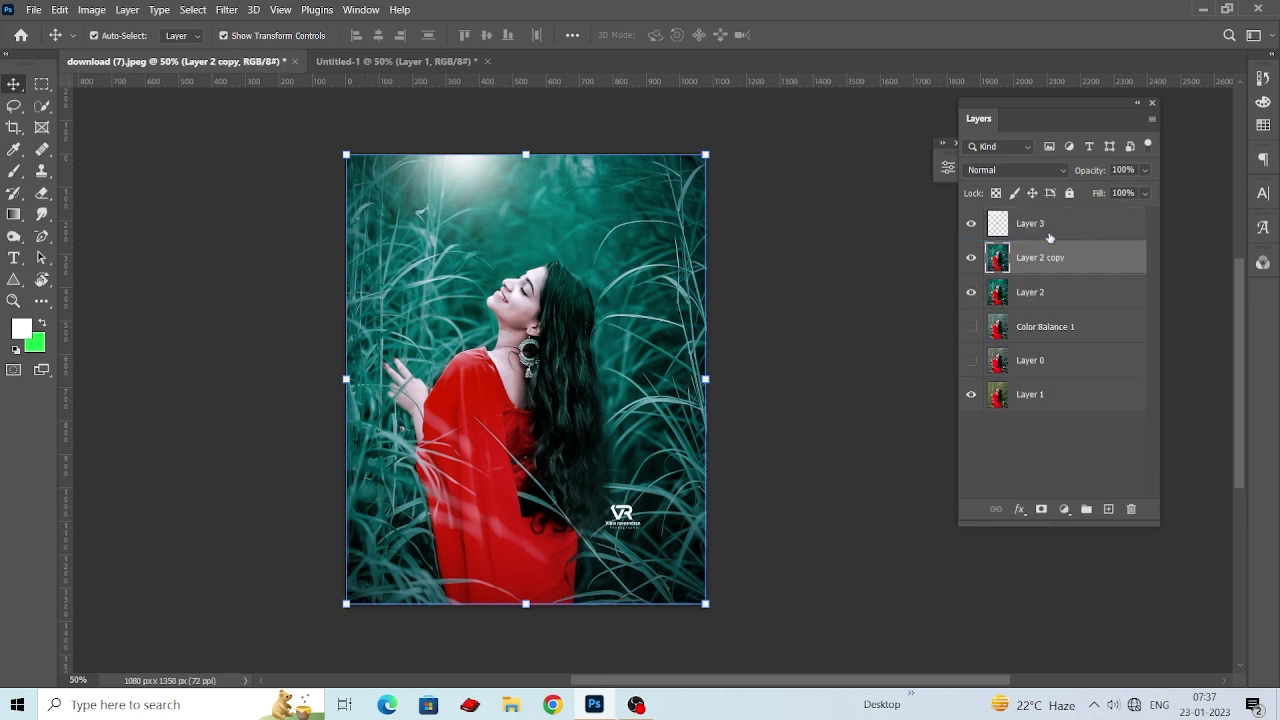
# Move Layer 2 copy above the glow layer, add a layer mask to it, and ready the Brush with black as foreground colour.
pyautogui.moveTo(1055, 258); pyautogui.dragTo(1063, 226)
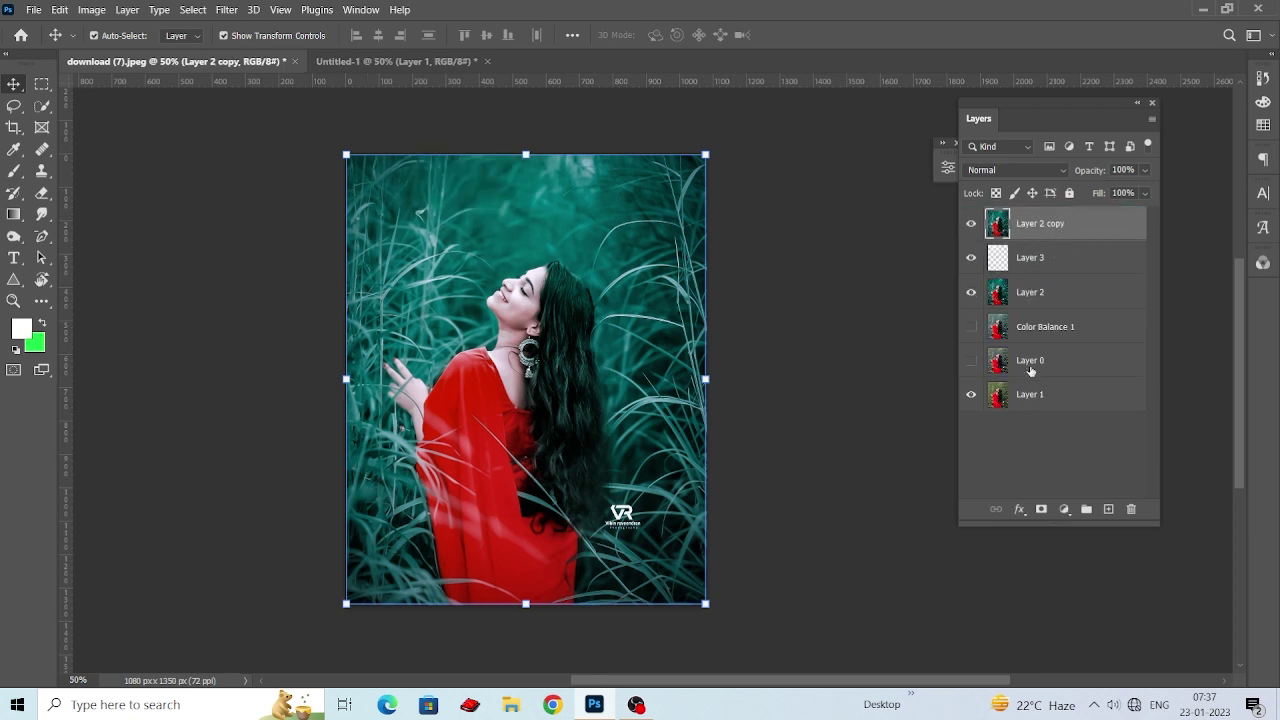
pyautogui.click(1041, 510)
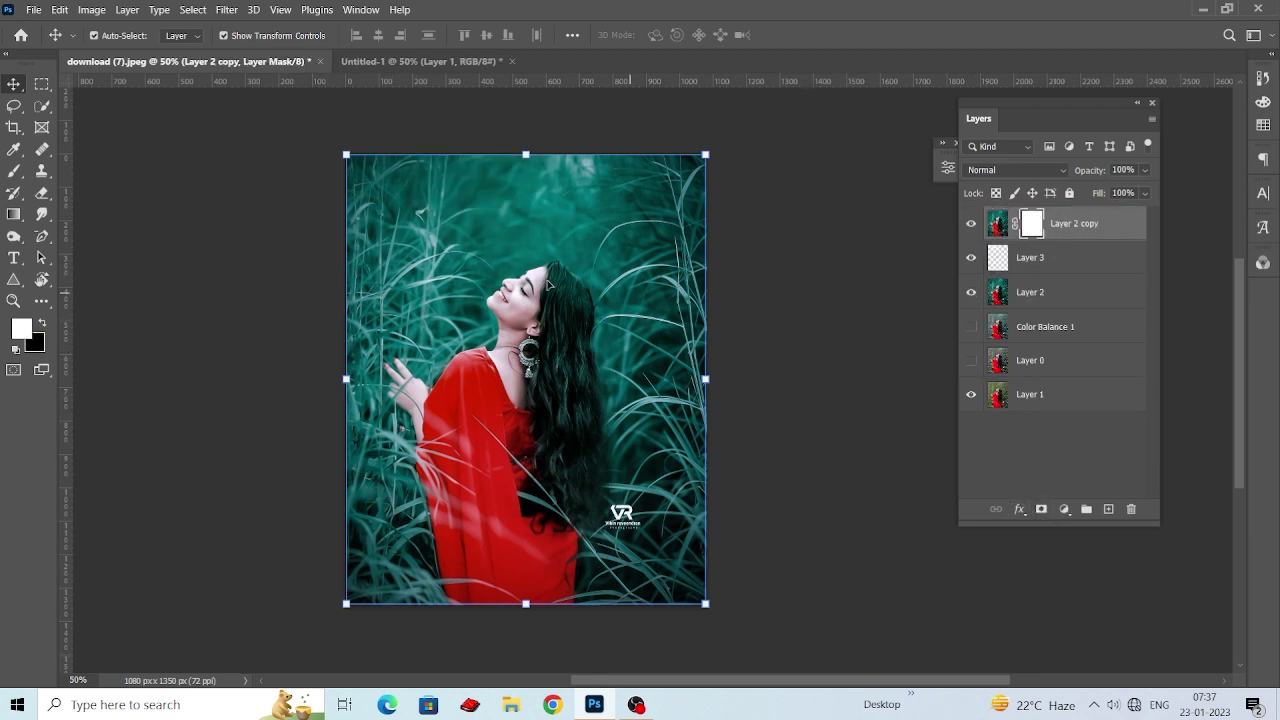
pyautogui.press('b')
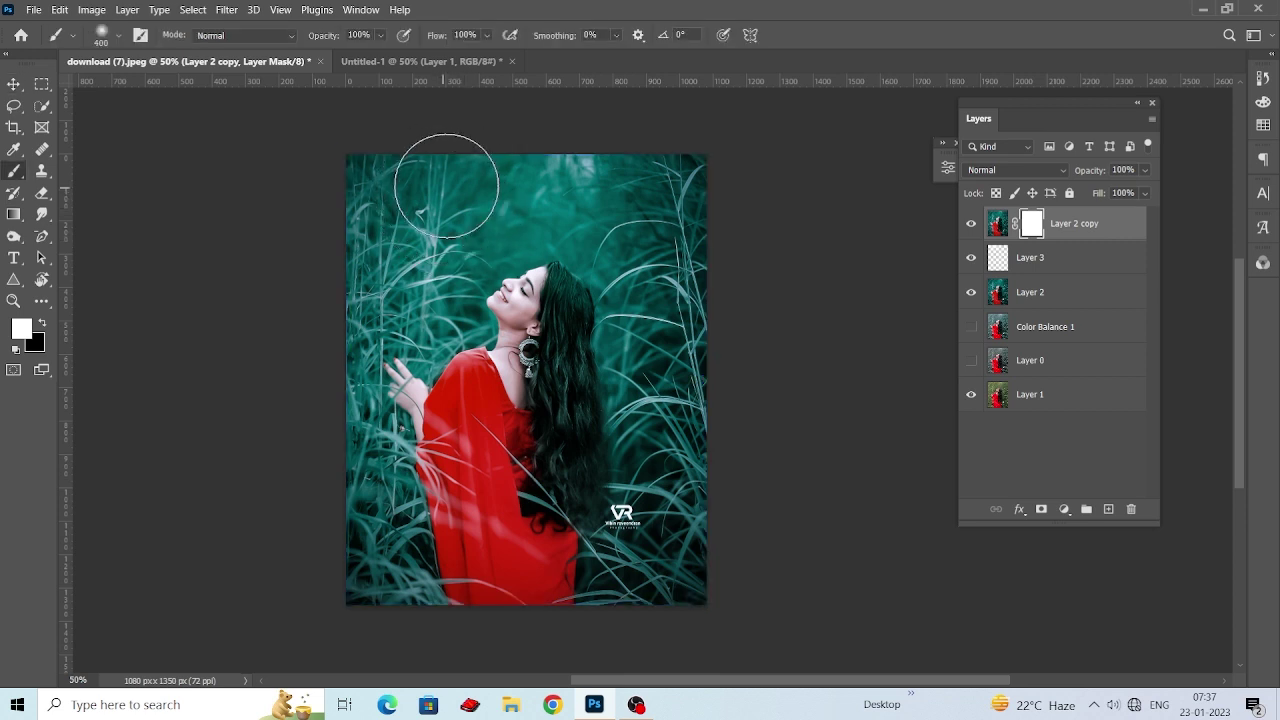
pyautogui.click(42, 322)
# Try a black stroke on the mask near the photo's top edge, undo it, and set the brush to 41% opacity and size 250.
pyautogui.press('[')
pyautogui.moveTo(432, 147); pyautogui.dragTo(438, 172)
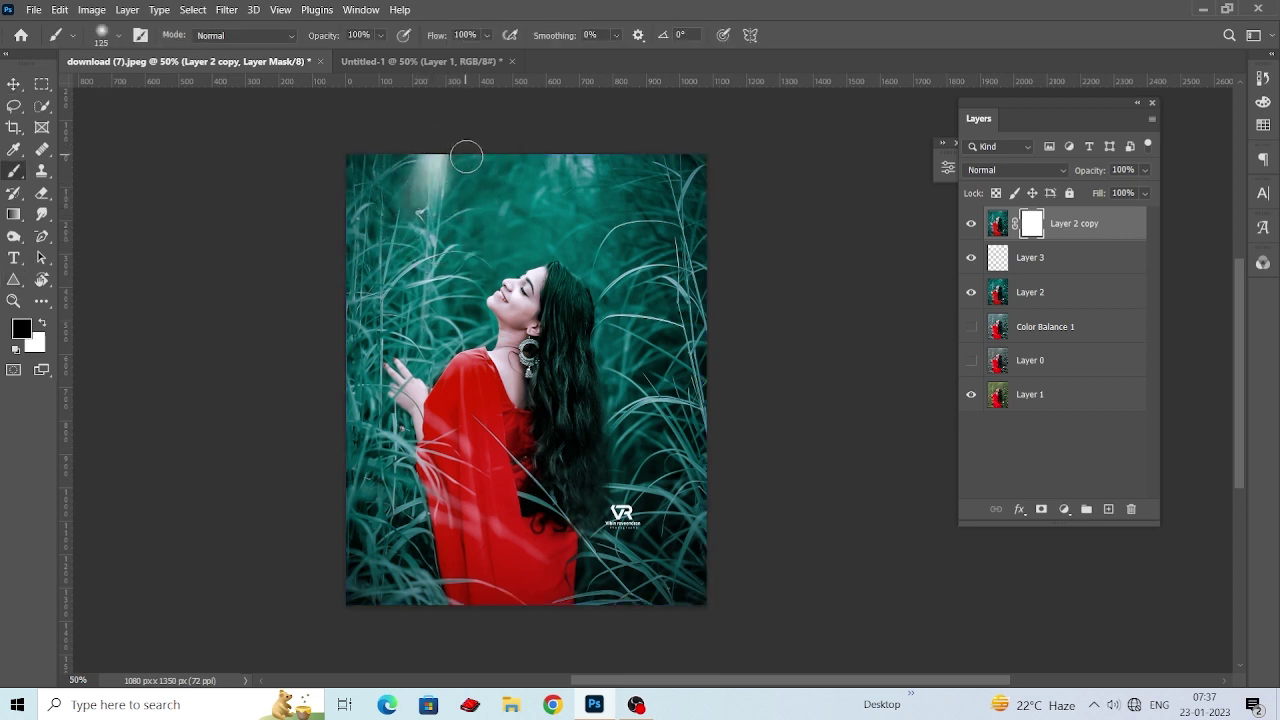
pyautogui.press('[')
pyautogui.press(']')
pyautogui.press(']')
pyautogui.press(']')
pyautogui.click(355, 55)
pyautogui.hotkey('ctrl', 'z')
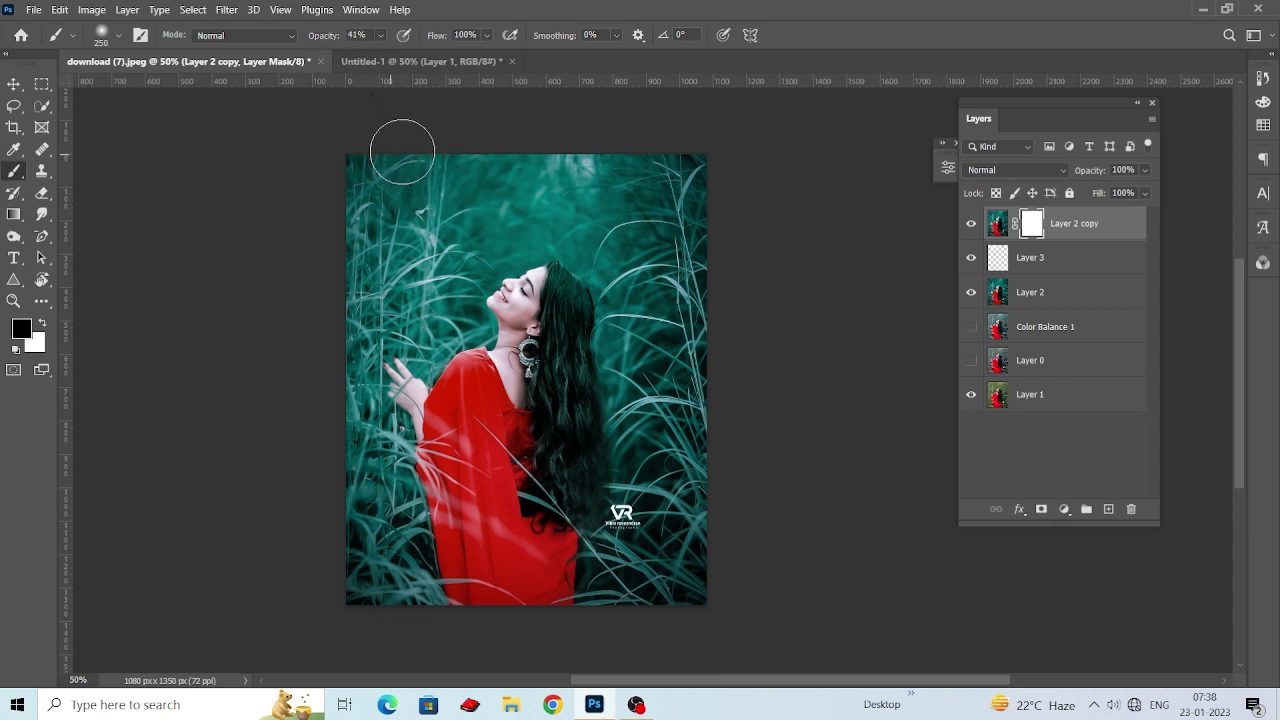
# Paint black at 41% opacity across the Layer 2 copy mask along the photo's top edge, and set the brush size to 200.
pyautogui.moveTo(402, 151)
pyautogui.mouseDown()
pyautogui.moveTo(459, 198)
pyautogui.moveTo(464, 160)
pyautogui.moveTo(462, 195)
pyautogui.moveTo(467, 174)
pyautogui.moveTo(527, 156)
pyautogui.mouseUp()
pyautogui.press('[')
pyautogui.press('[')
pyautogui.press('[')
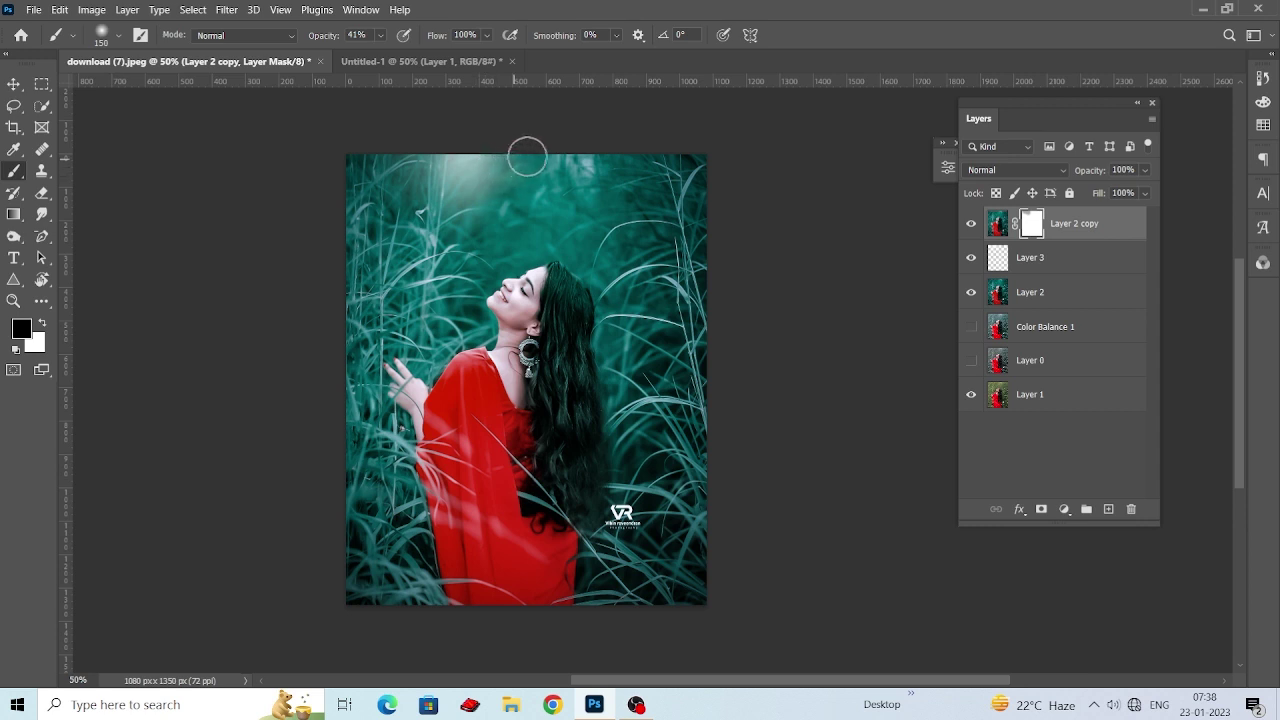
pyautogui.press(']')
pyautogui.press(']')
# Dab black repeatedly on the Layer 2 copy mask over the centre of the glow to strengthen it, and deselect the layer.
pyautogui.click(458, 174)
pyautogui.click(459, 179)
pyautogui.click(462, 173)
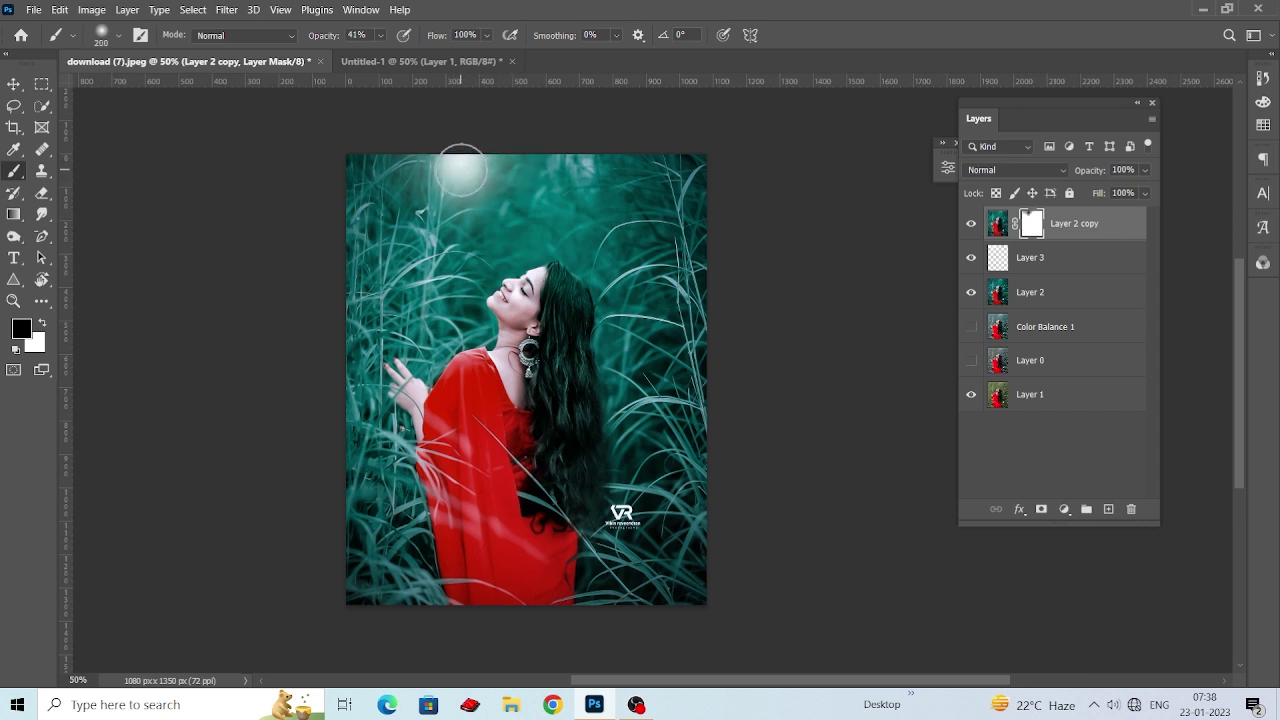
pyautogui.click(465, 181)
pyautogui.moveTo(463, 184)
pyautogui.mouseDown()
pyautogui.moveTo(469, 164)
pyautogui.moveTo(455, 197)
pyautogui.moveTo(476, 173)
pyautogui.mouseUp()
pyautogui.scroll(-1, 320, 256)
pyautogui.moveTo(362, 241); pyautogui.dragTo(354, 297)
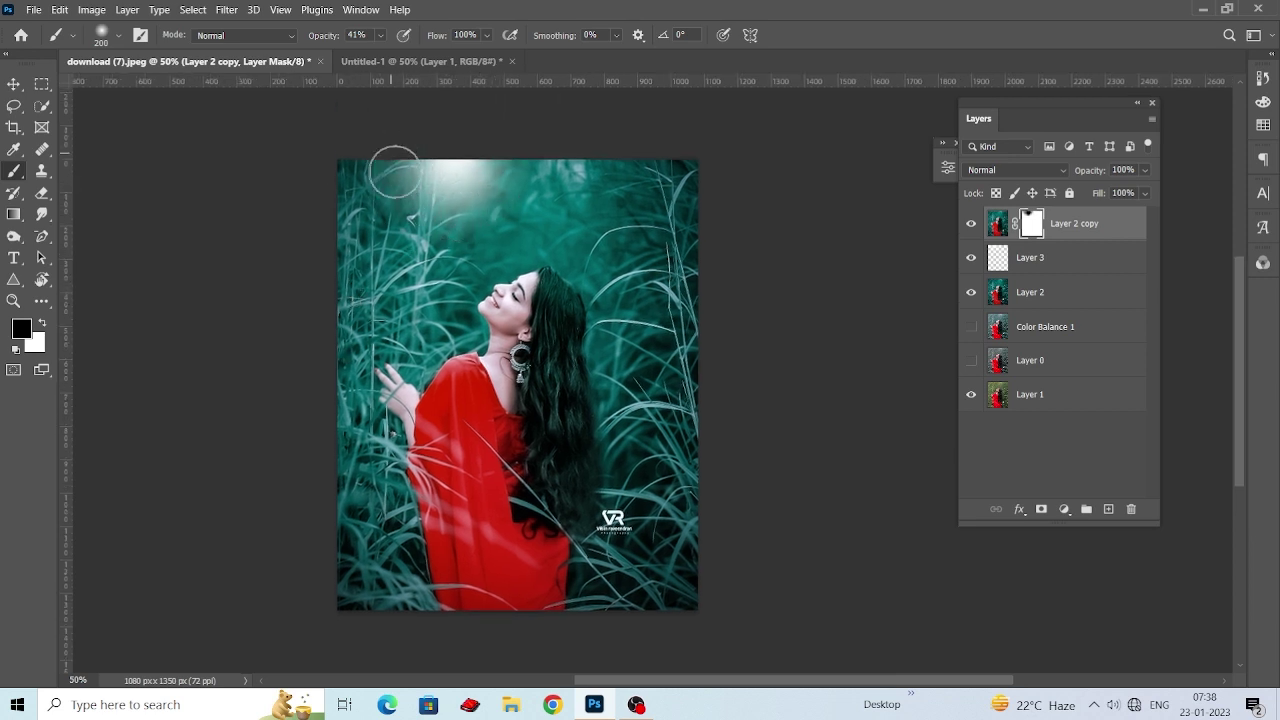
pyautogui.scroll(-1, 468, 268)
pyautogui.moveTo(468, 268); pyautogui.dragTo(510, 267)
pyautogui.click(14, 84)
pyautogui.click(188, 152)
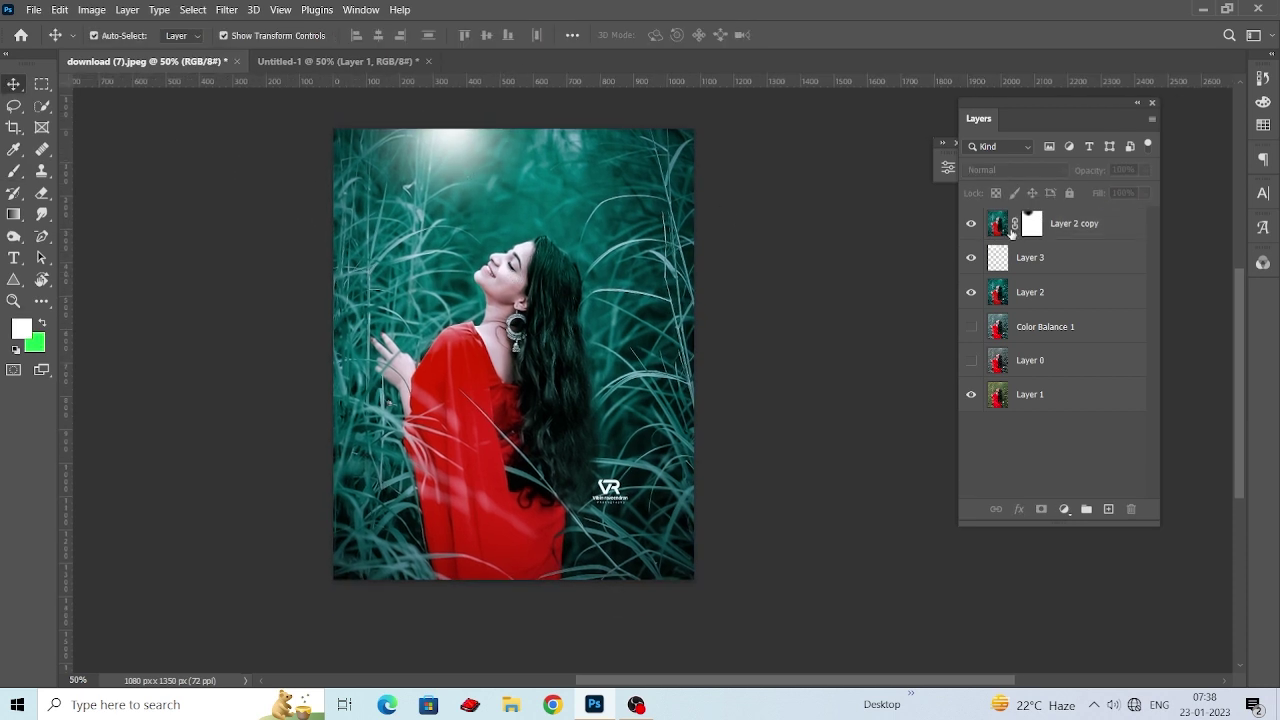
pyautogui.click(1000, 258)
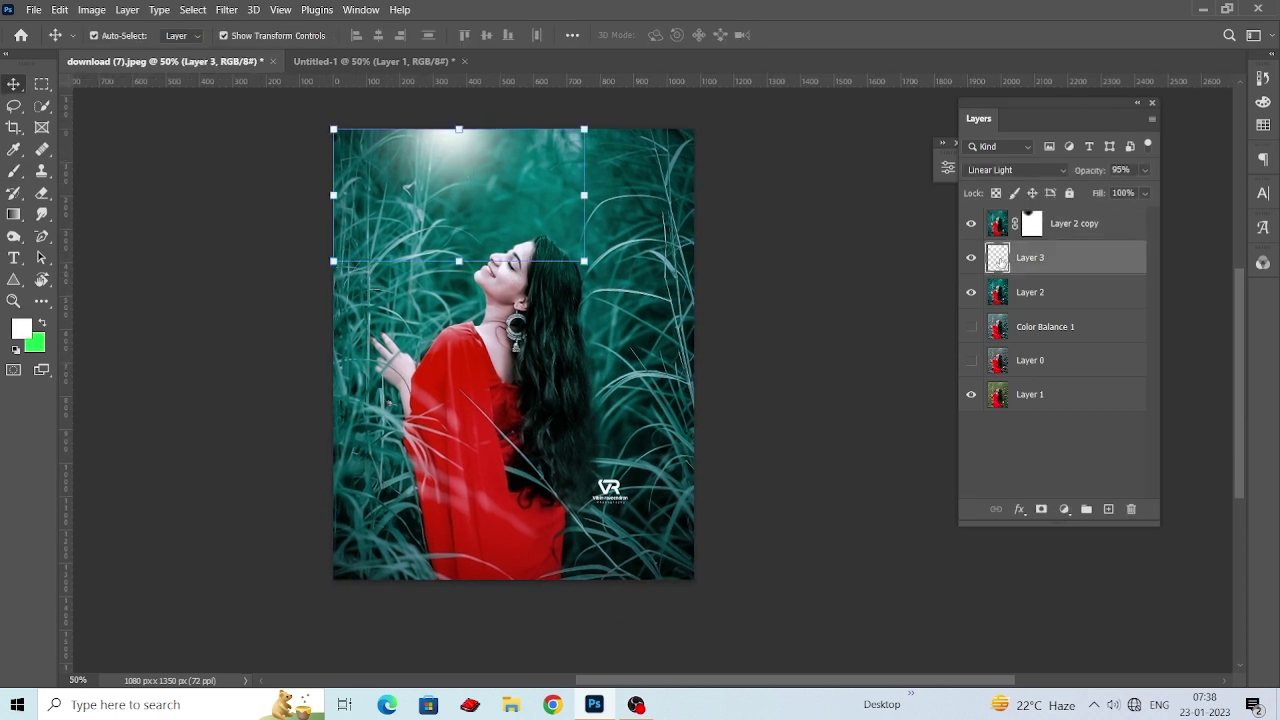
pyautogui.moveTo(757, 262); pyautogui.dragTo(760, 268)
pyautogui.moveTo(641, 277); pyautogui.dragTo(641, 266)
pyautogui.click(785, 268)
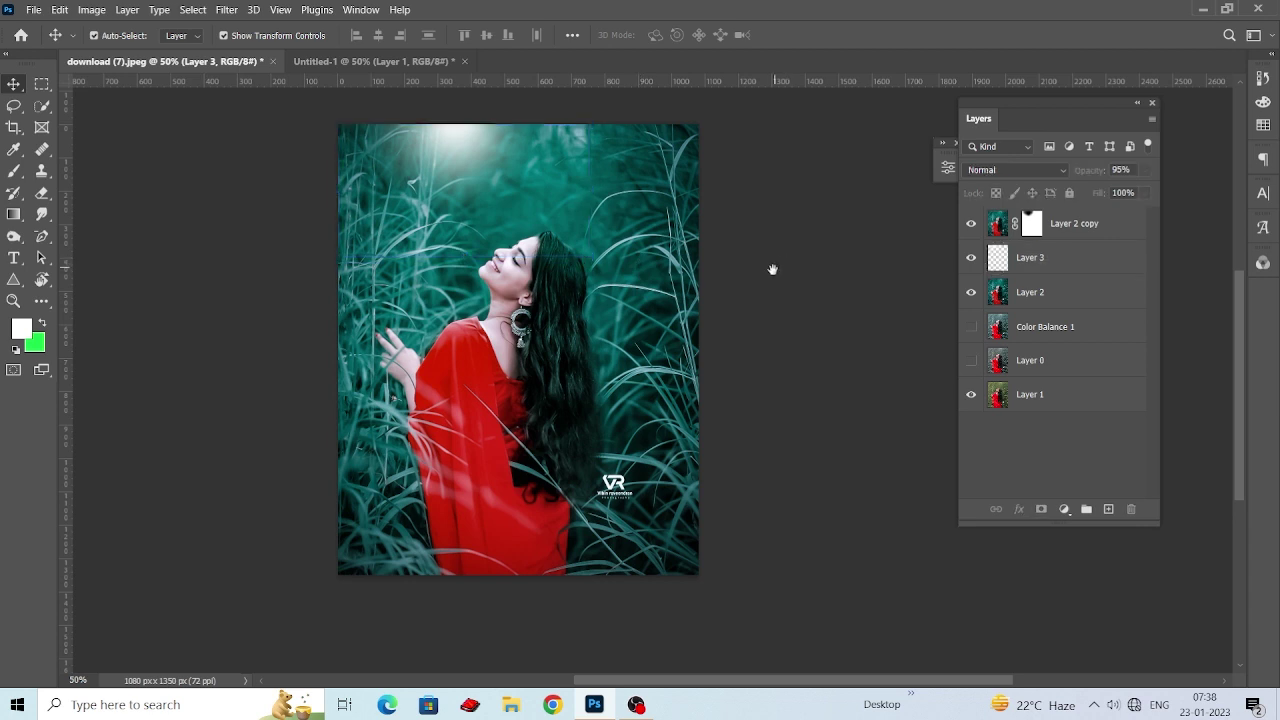
pyautogui.moveTo(773, 269)
pyautogui.mouseDown()
pyautogui.moveTo(754, 277)
pyautogui.moveTo(760, 268)
pyautogui.mouseUp()
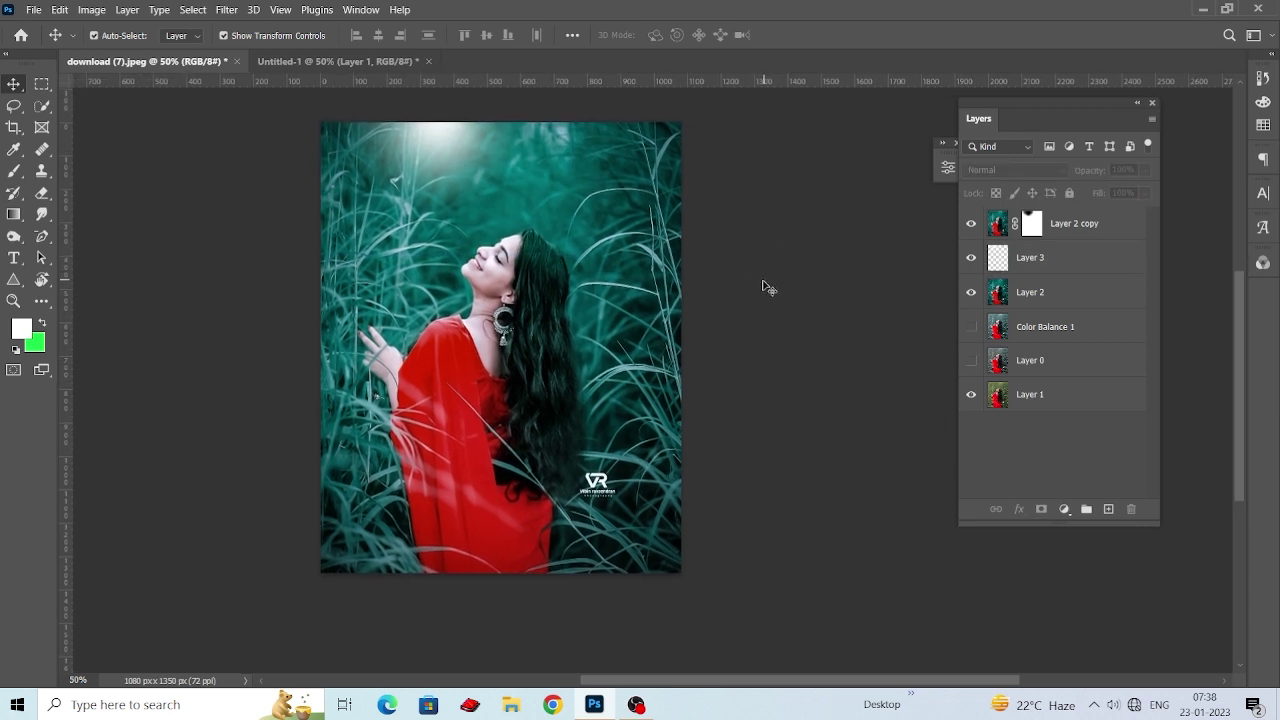
# Merge the layers from Layer 2 copy down through Layer 0 into one, keeping Layer 1 separate.
pyautogui.click(1084, 227)
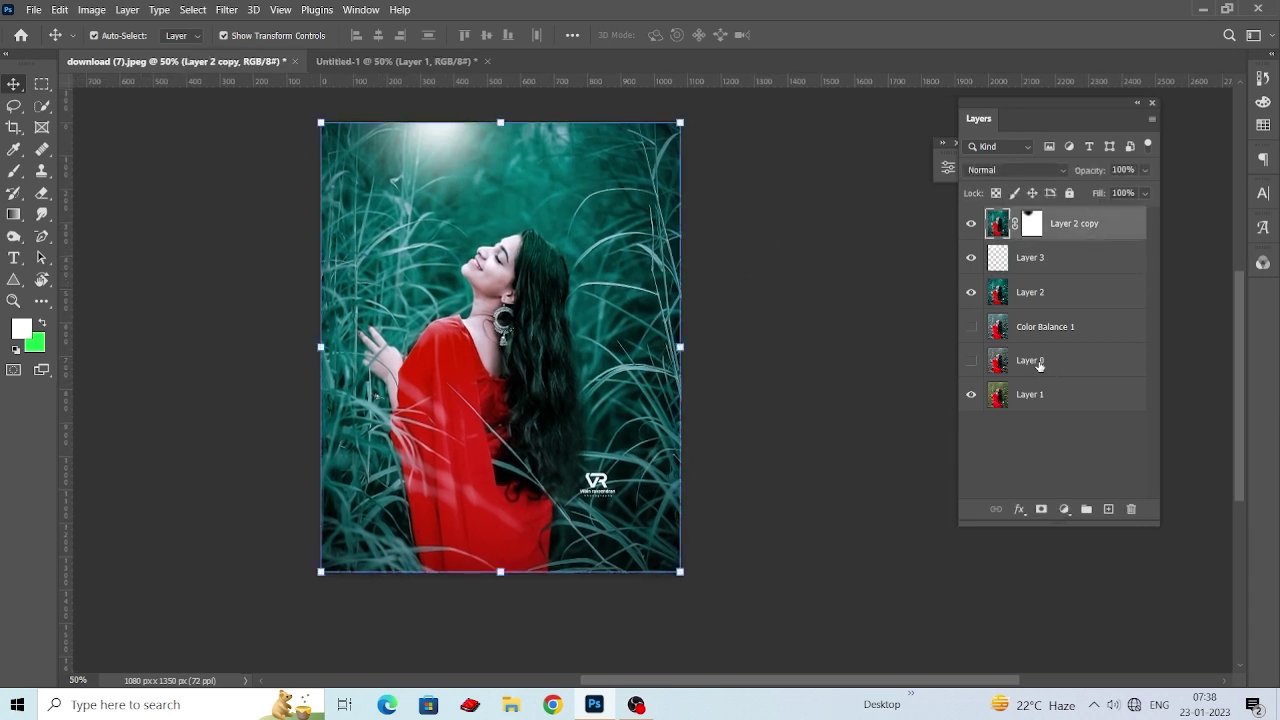
pyautogui.keyDown('shift'); pyautogui.click(1039, 362); pyautogui.keyUp('shift')
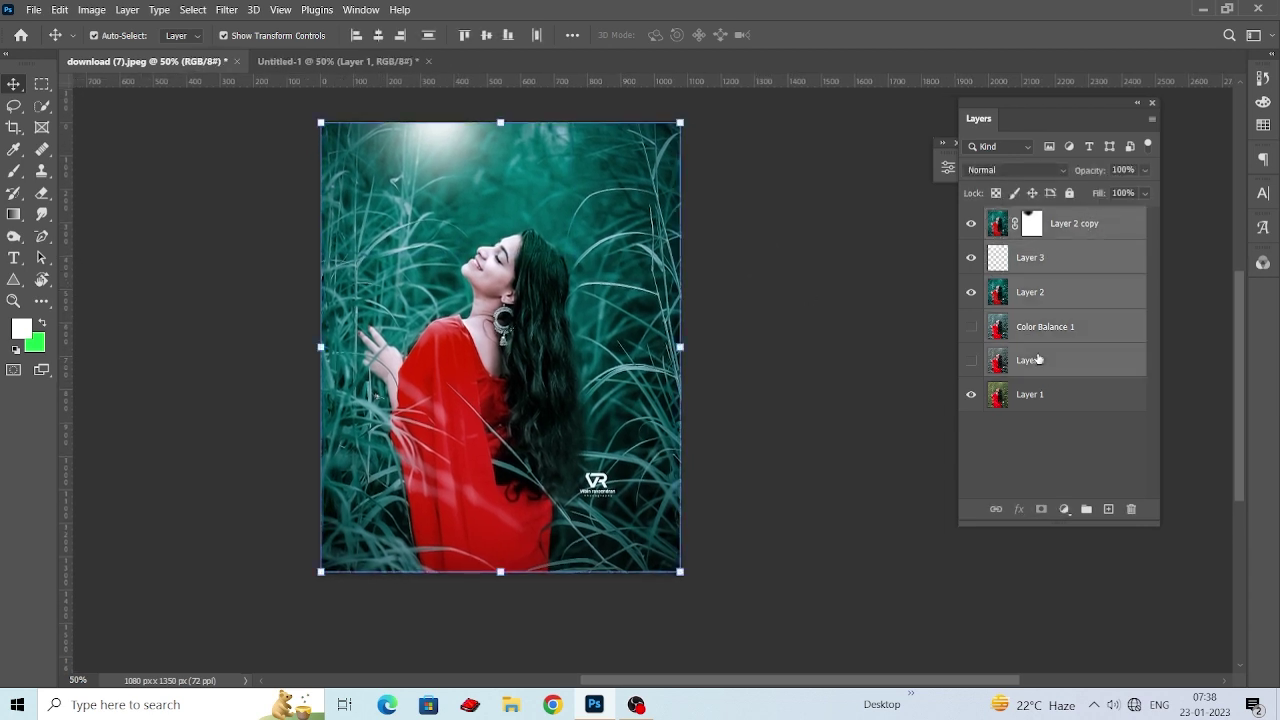
pyautogui.rightClick(1084, 230)
pyautogui.click(927, 499)
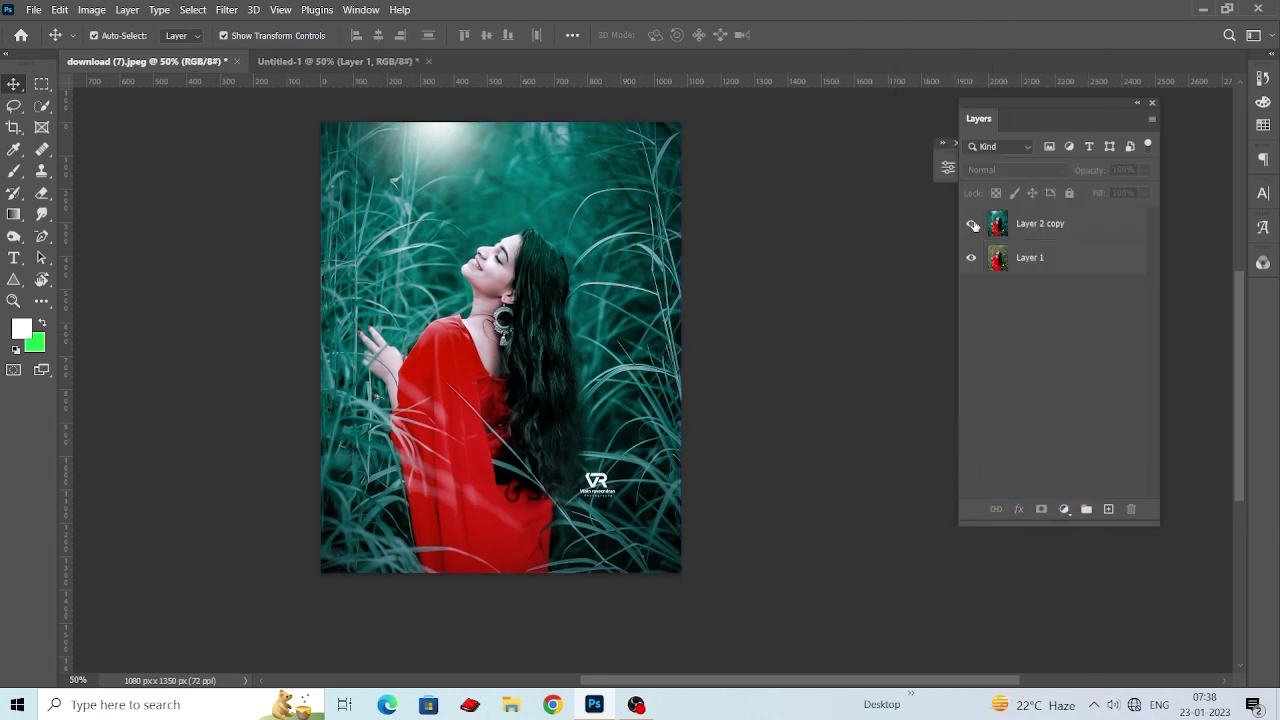
# Add a Curves adjustment above Layer 2 copy and move its RGB black point to input 13, output 0.
pyautogui.click(1085, 234)
pyautogui.click(1064, 511)
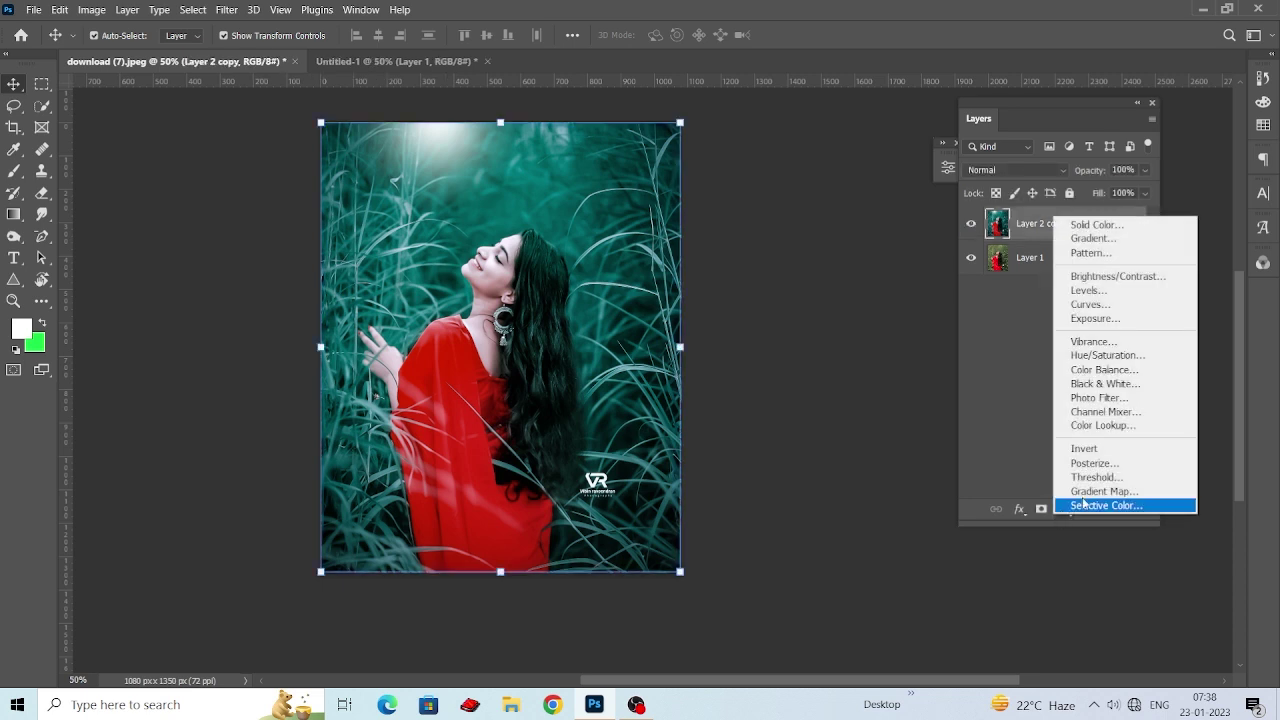
pyautogui.click(1085, 304)
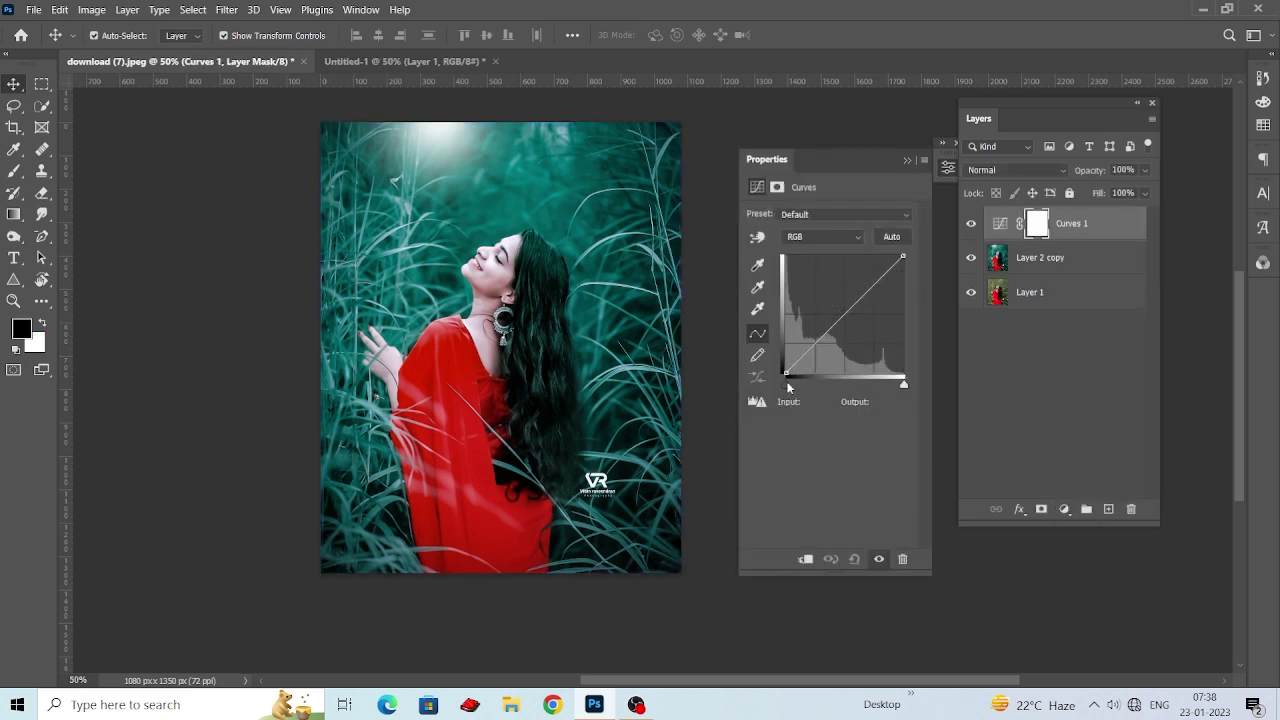
pyautogui.moveTo(785, 383); pyautogui.dragTo(792, 381)
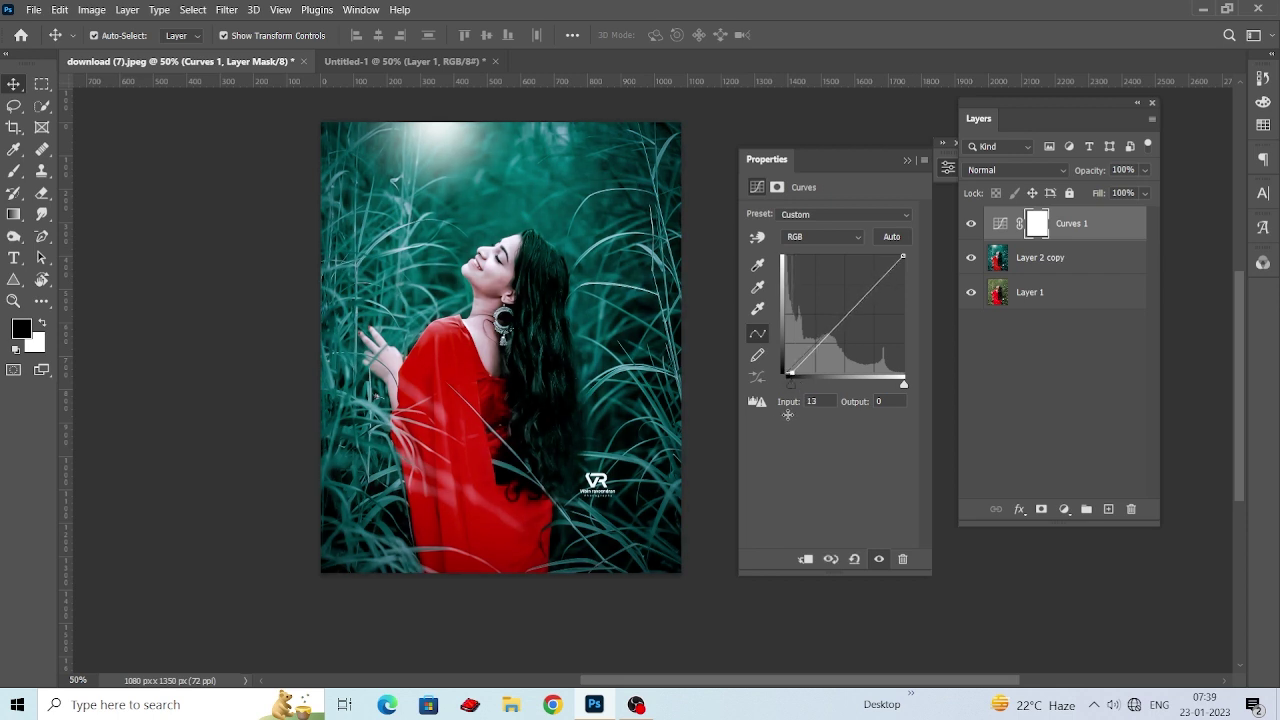
pyautogui.click(907, 161)
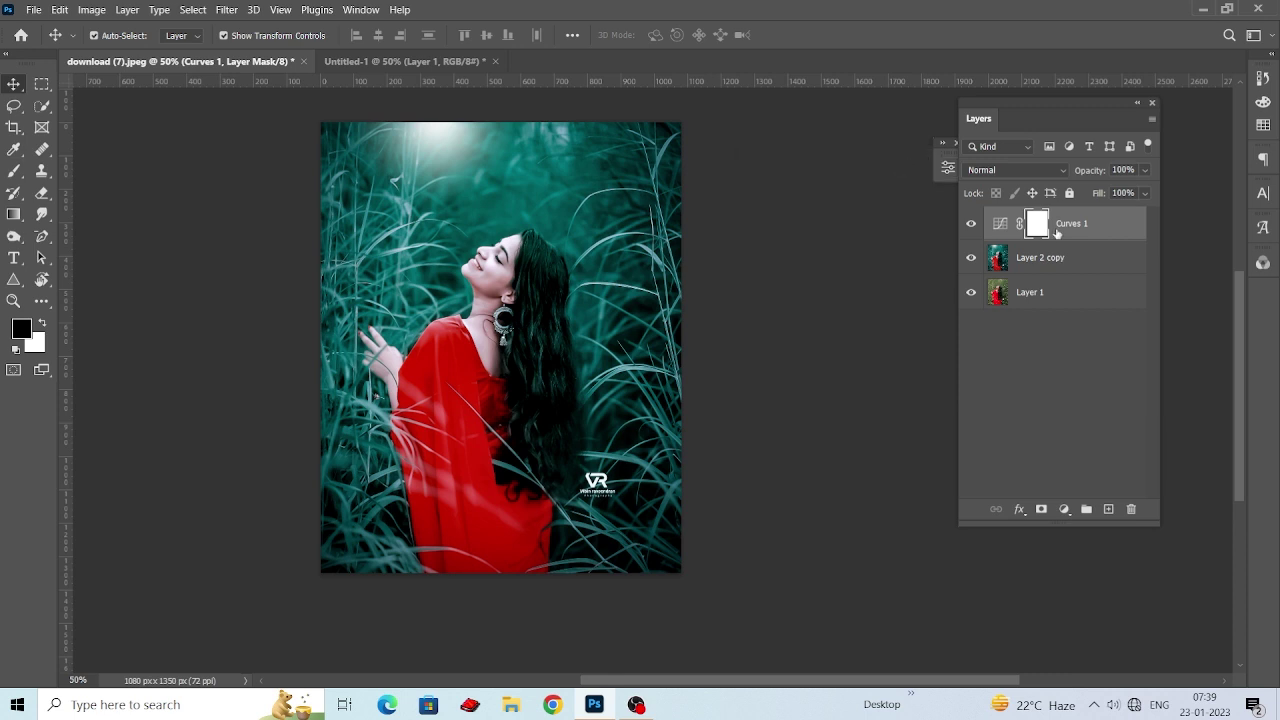
# Merge the Curves 1 adjustment with Layer 2 copy.
pyautogui.keyDown('shift'); pyautogui.click(1076, 251); pyautogui.keyUp('shift')
pyautogui.hotkey('ctrl', 'e')
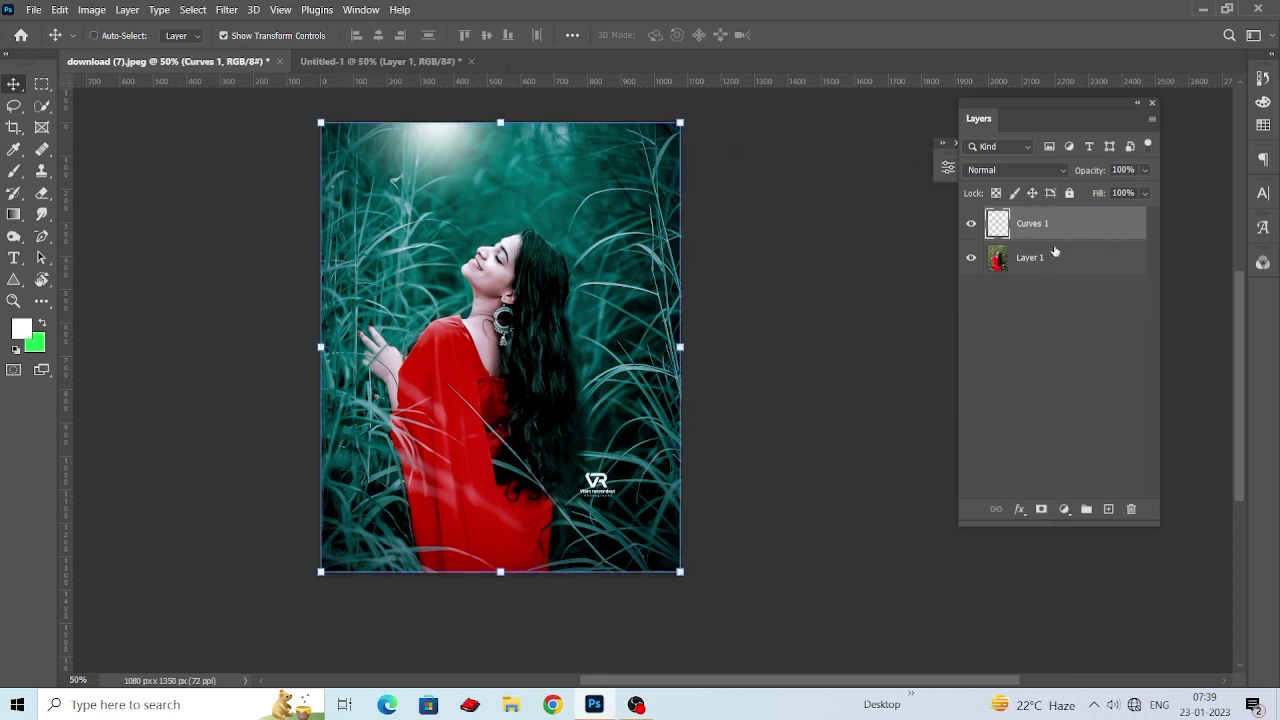
# Compare the edited portrait with the original by hiding and showing the merged Curves 1 layer twice, and deselect it.
pyautogui.click(971, 224)
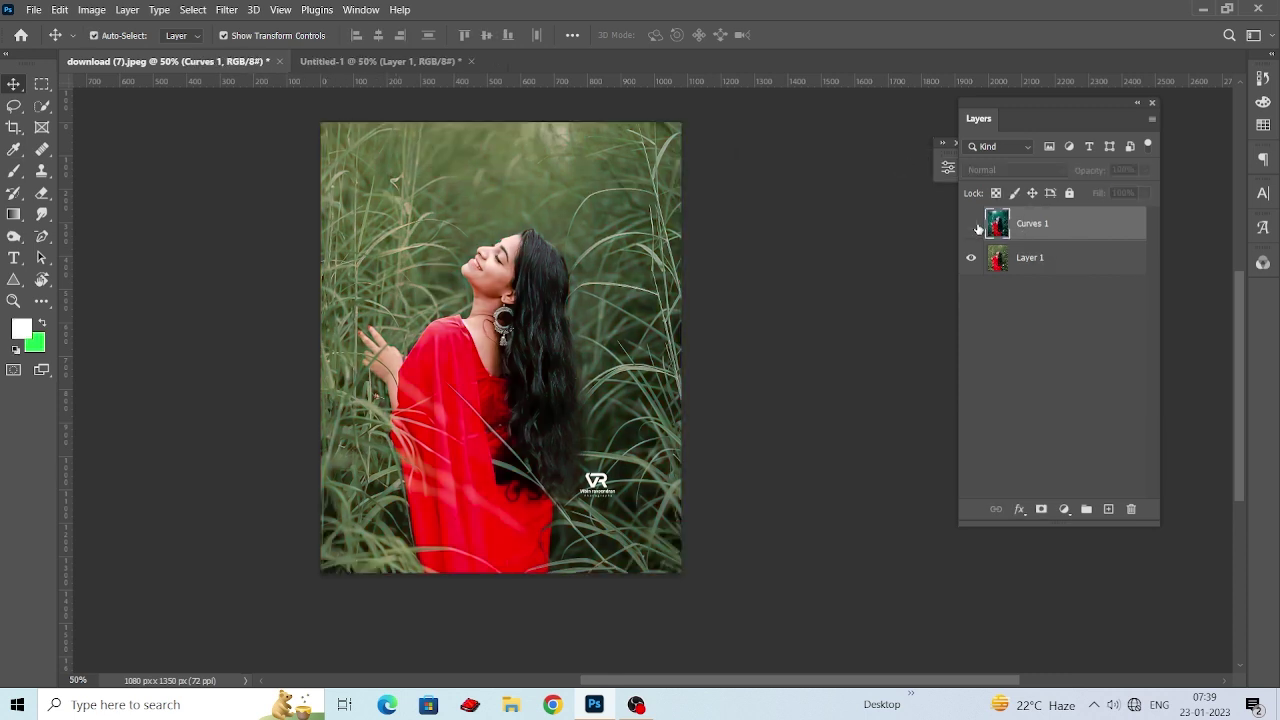
pyautogui.click(975, 226)
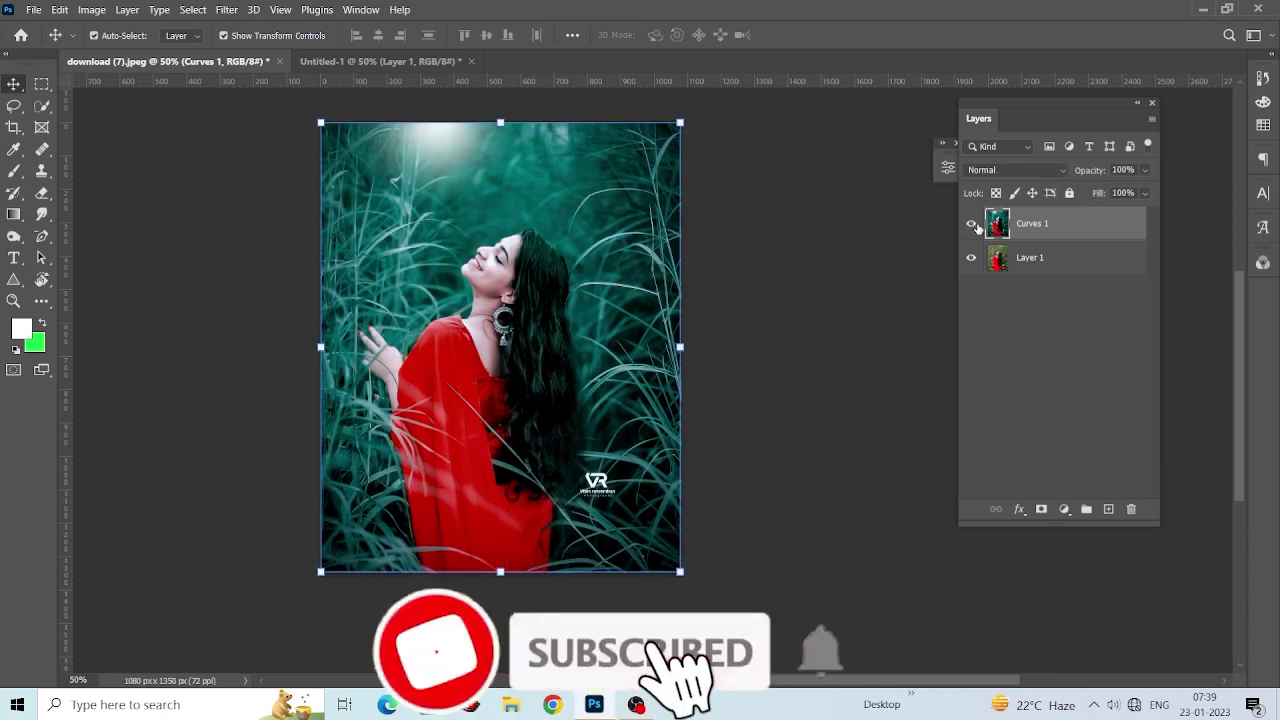
pyautogui.click(974, 226)
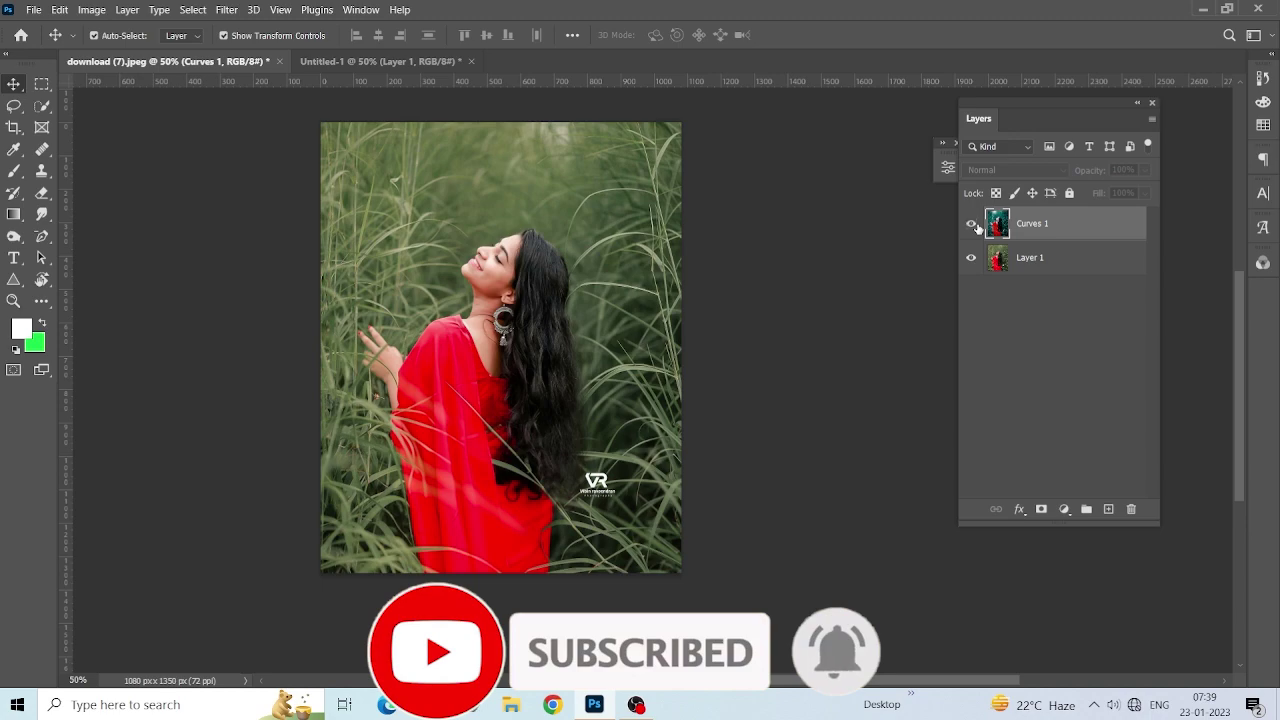
pyautogui.click(975, 226)
pyautogui.click(797, 344)
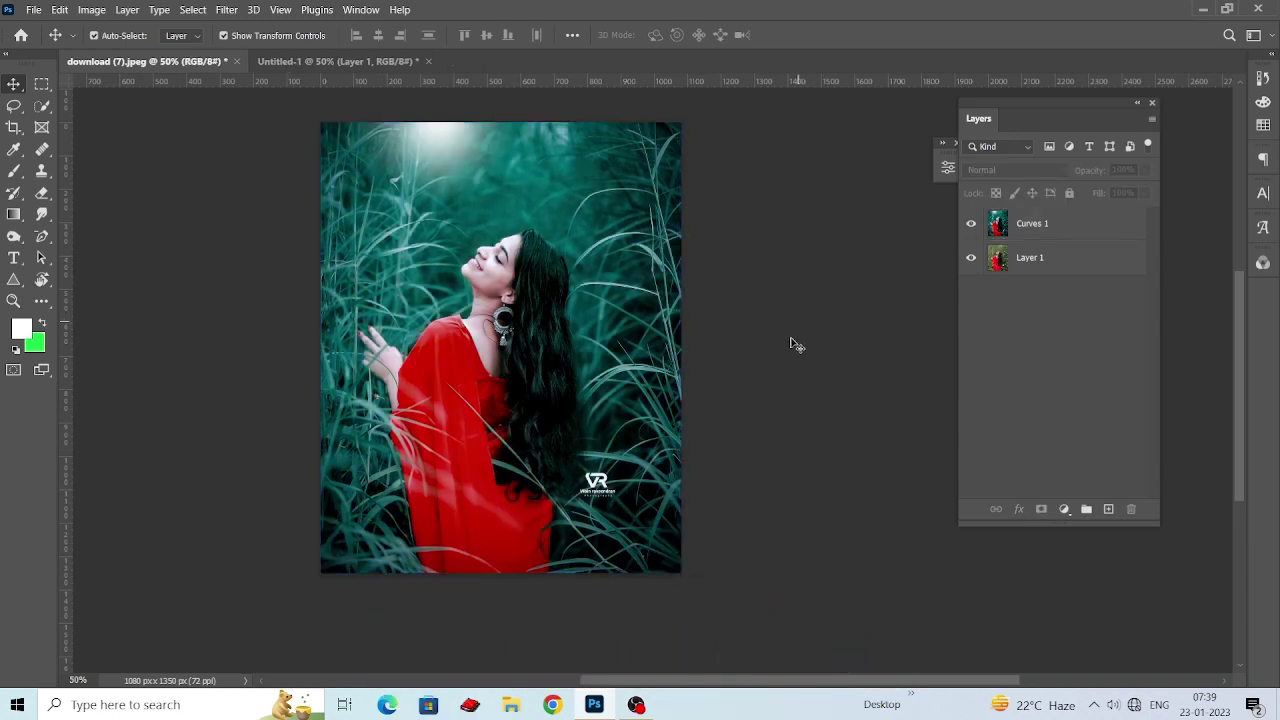